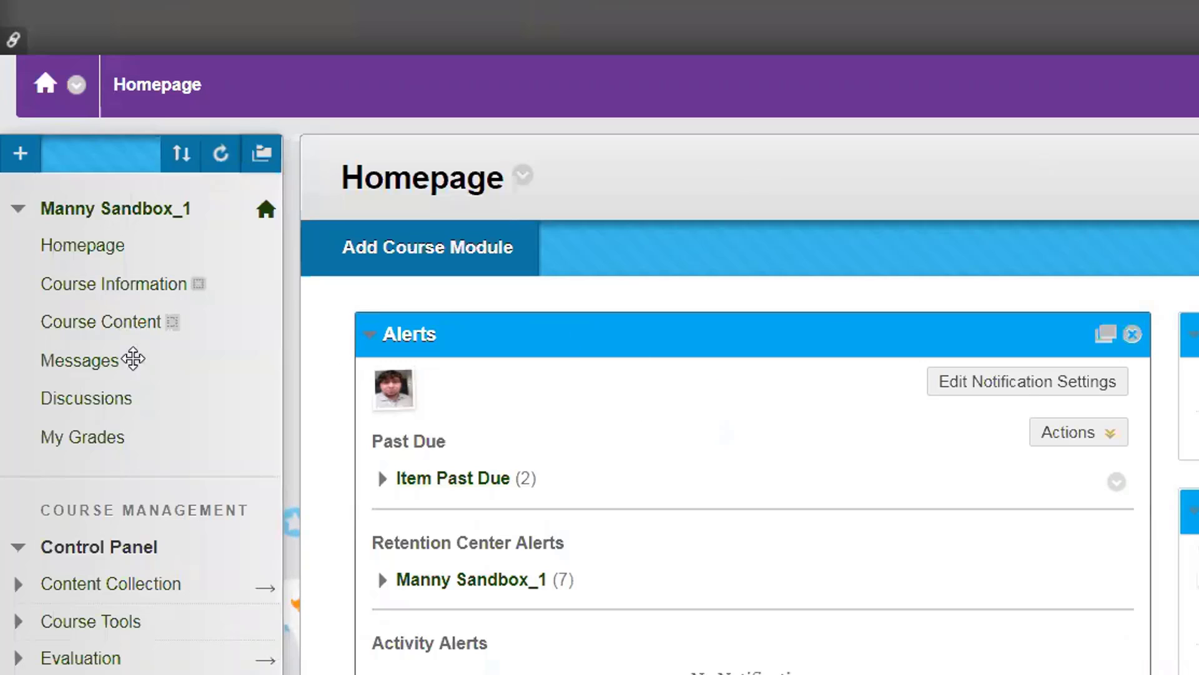
# Open the Course Information area and look through its content-building and assessment options
pyautogui.click(155, 286)
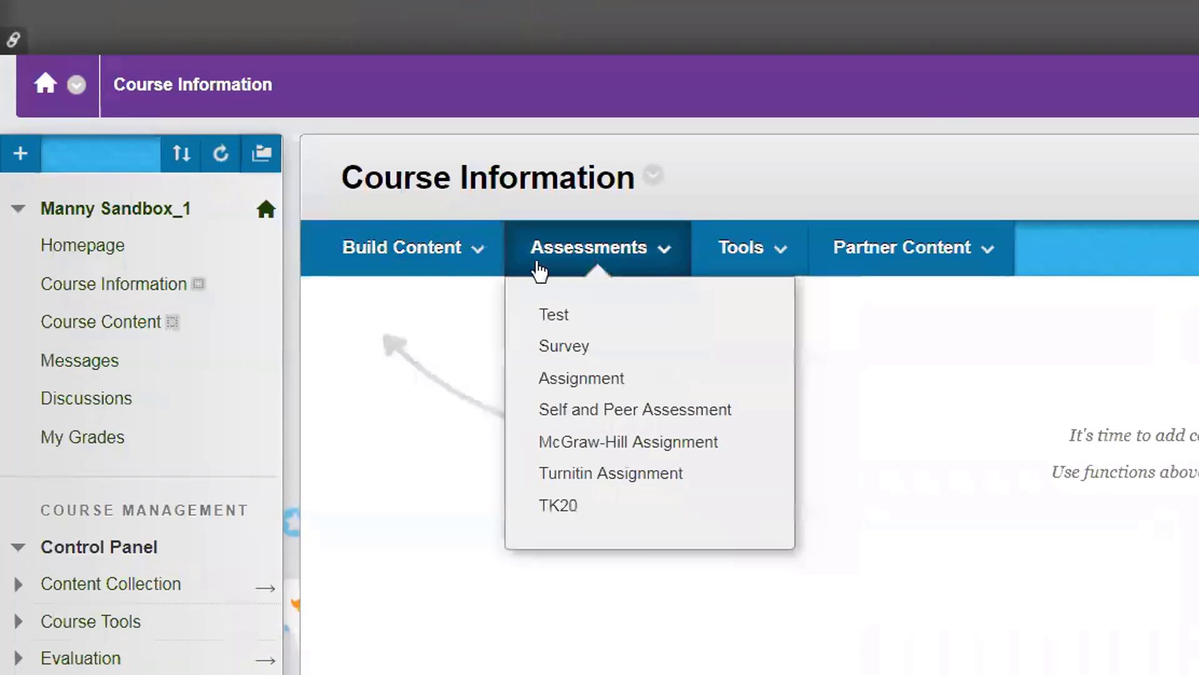
pyautogui.moveTo(434, 268)
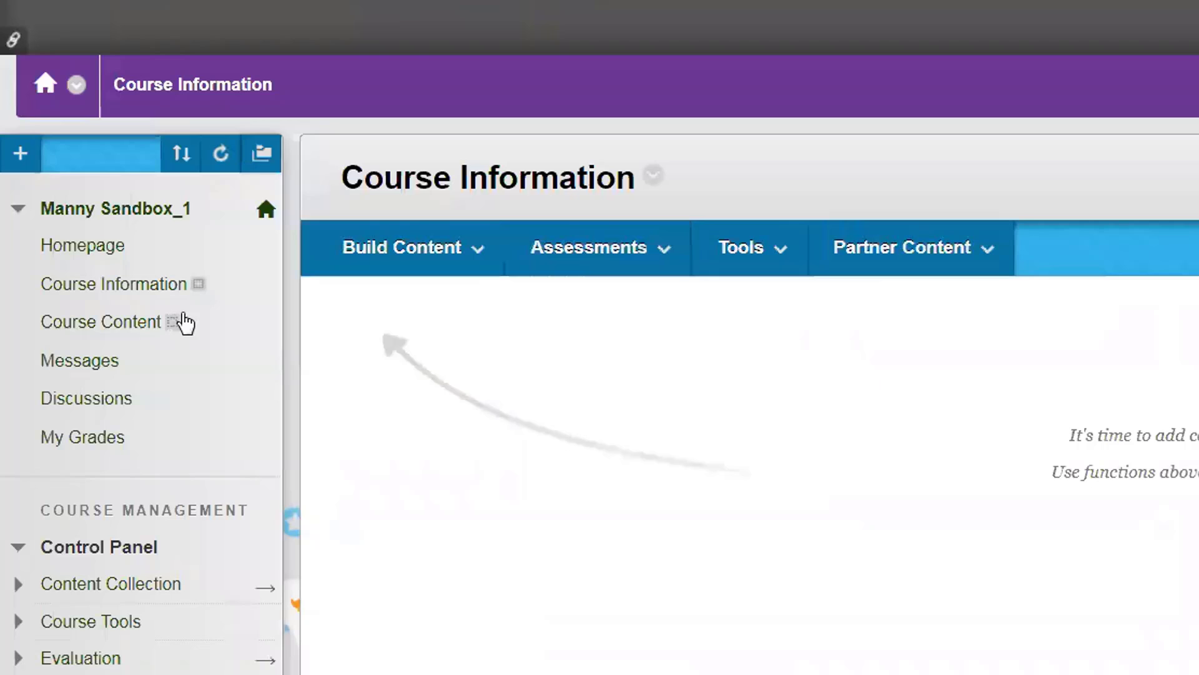
pyautogui.moveTo(382, 267)
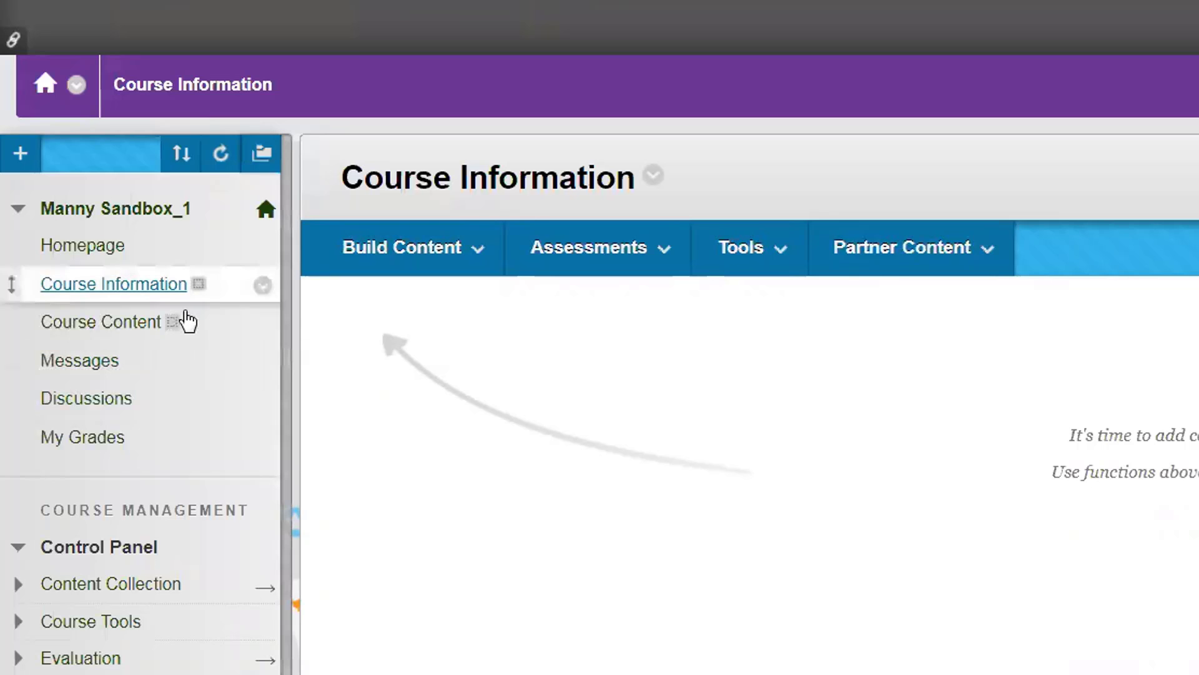
# Review the item types that can be added to the course menu, then close the list without adding any
pyautogui.scroll(-6, 183, 321)
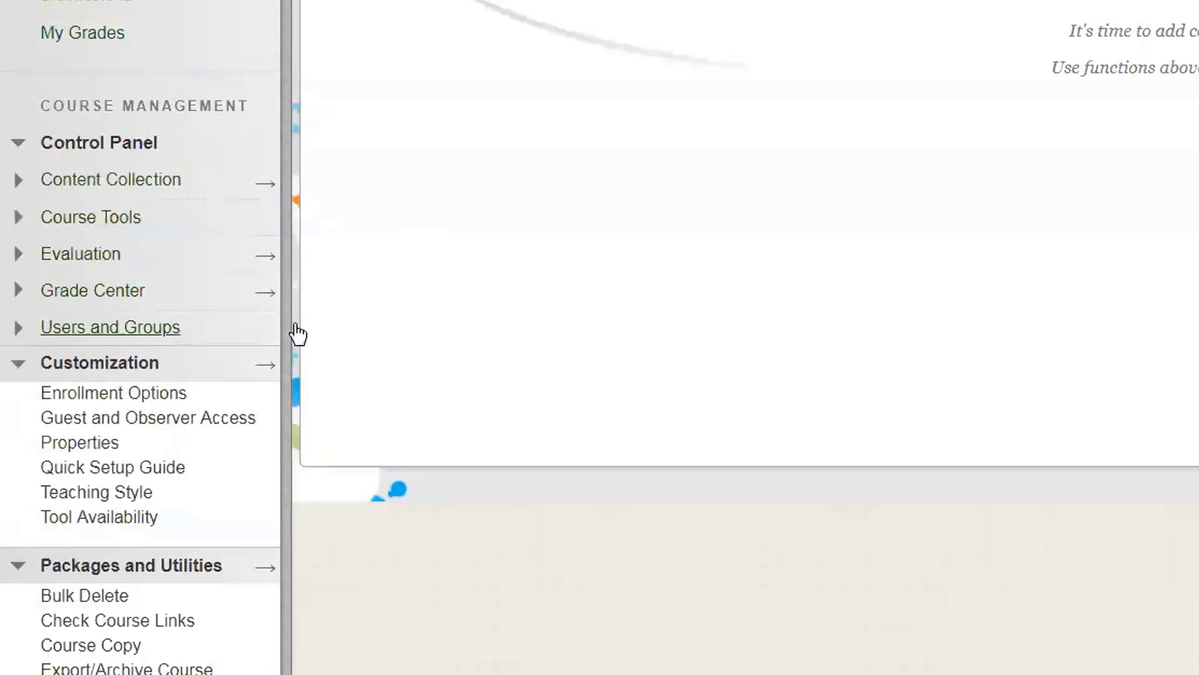
pyautogui.scroll(4, 294, 335)
pyautogui.click(20, 24)
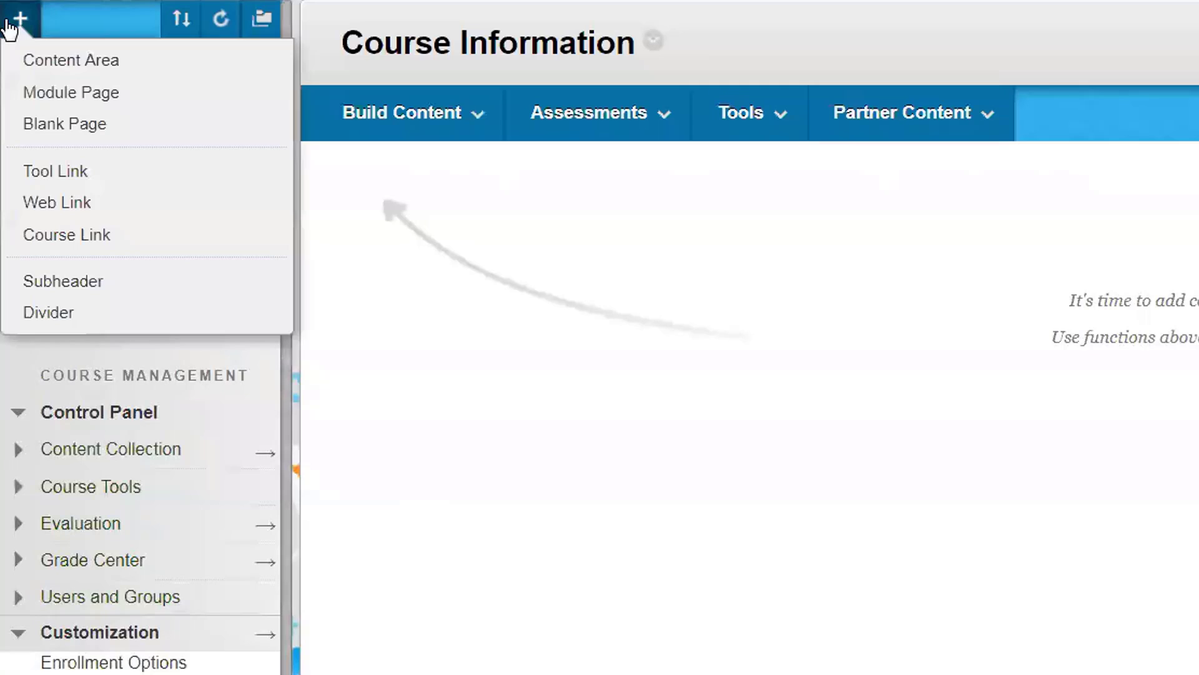
pyautogui.click(521, 310)
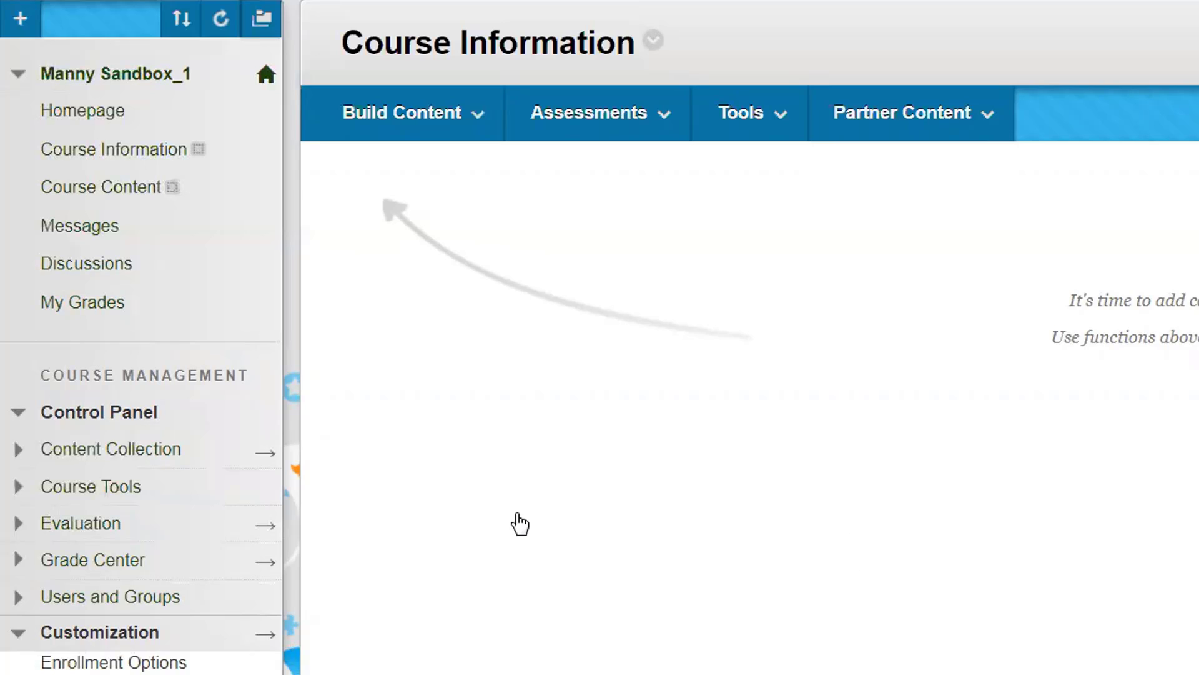
# Open the Teaching Style customization page and look over its course structure and entry point sections
pyautogui.scroll(-2, 155, 430)
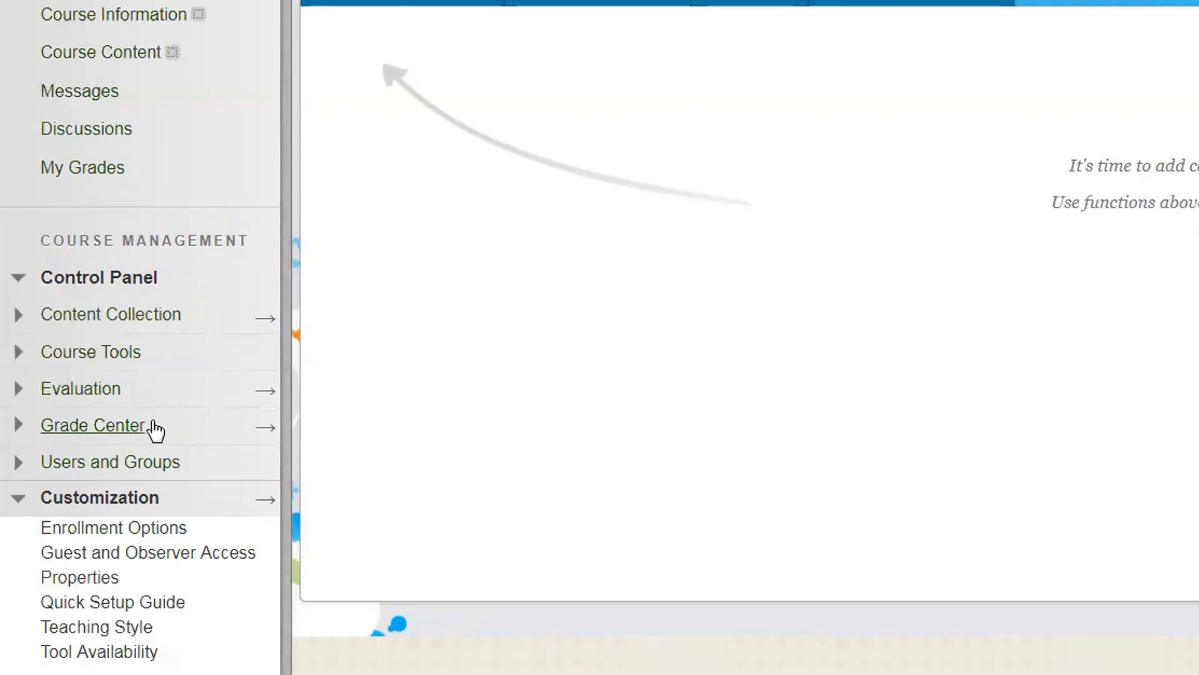
pyautogui.scroll(-2, 155, 508)
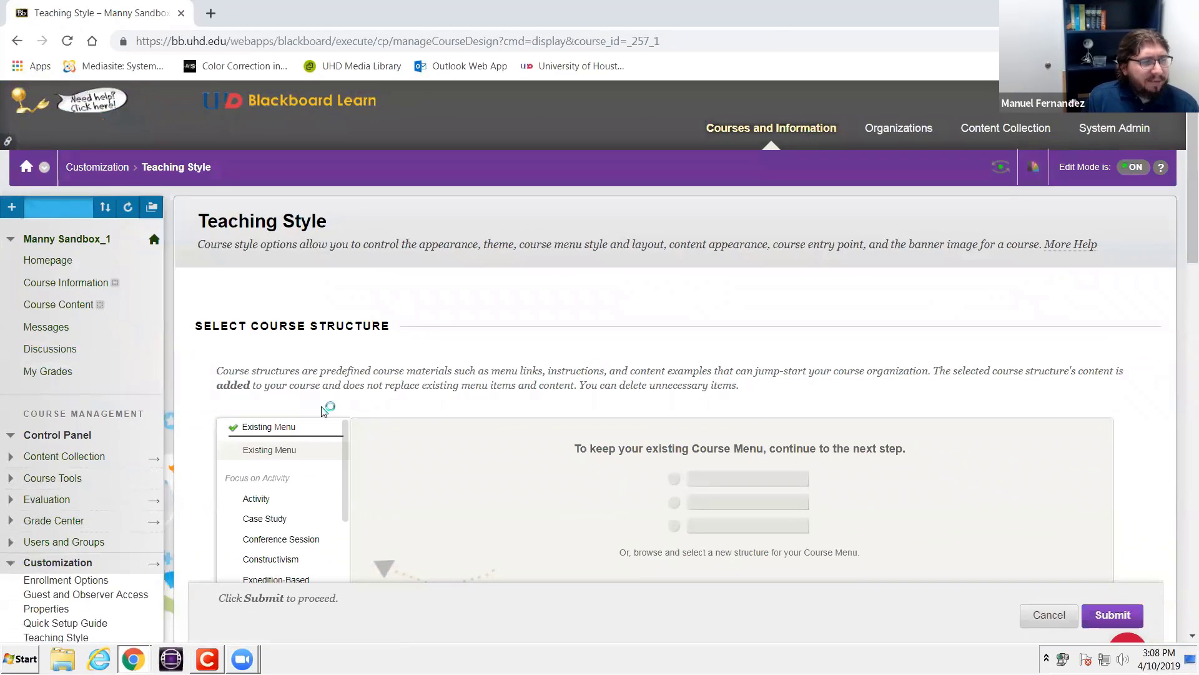
pyautogui.scroll(-4, 382, 343)
pyautogui.scroll(-4, 263, 266)
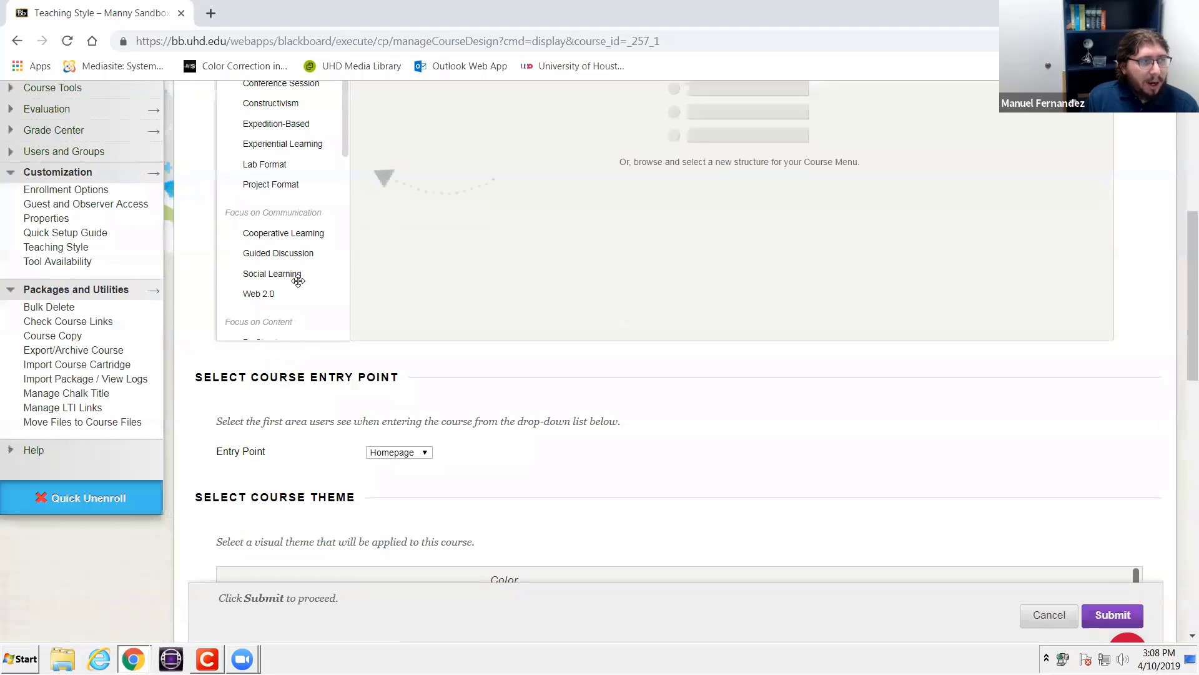
pyautogui.scroll(5, 387, 273)
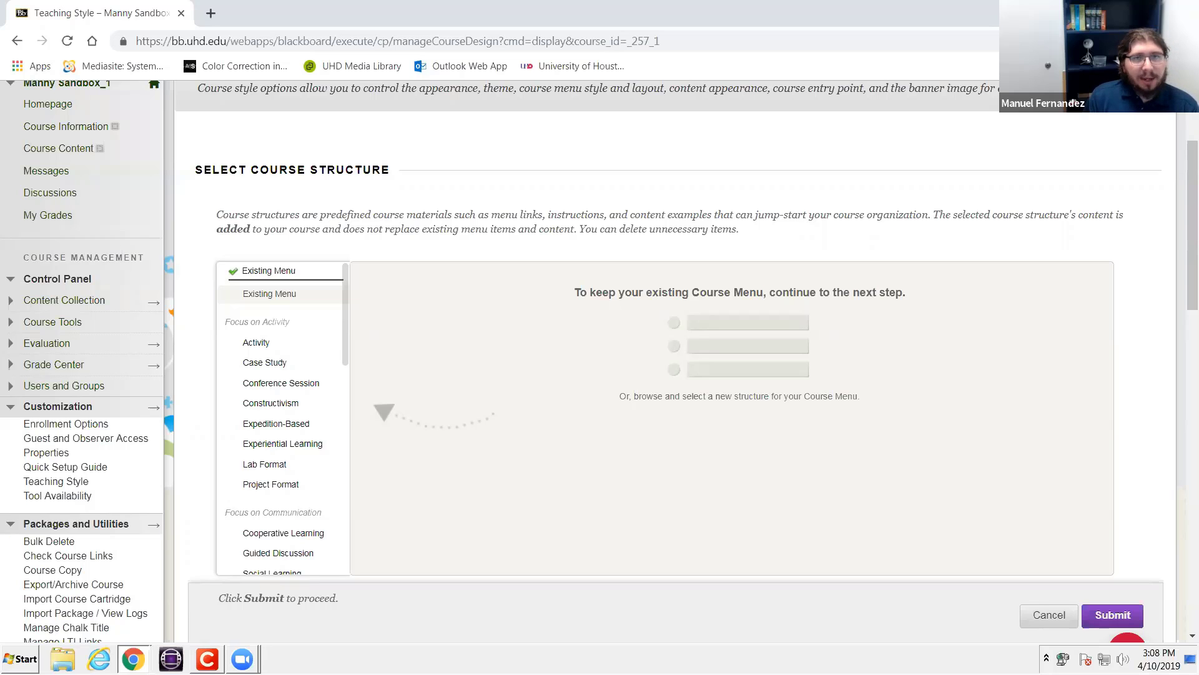
# Switch to the "Blackboard Clinic: Course Customizations & Lynda 4/10/2019" document and review its tables of example course structures
pyautogui.moveTo(1198, 103); pyautogui.dragTo(323, 11)
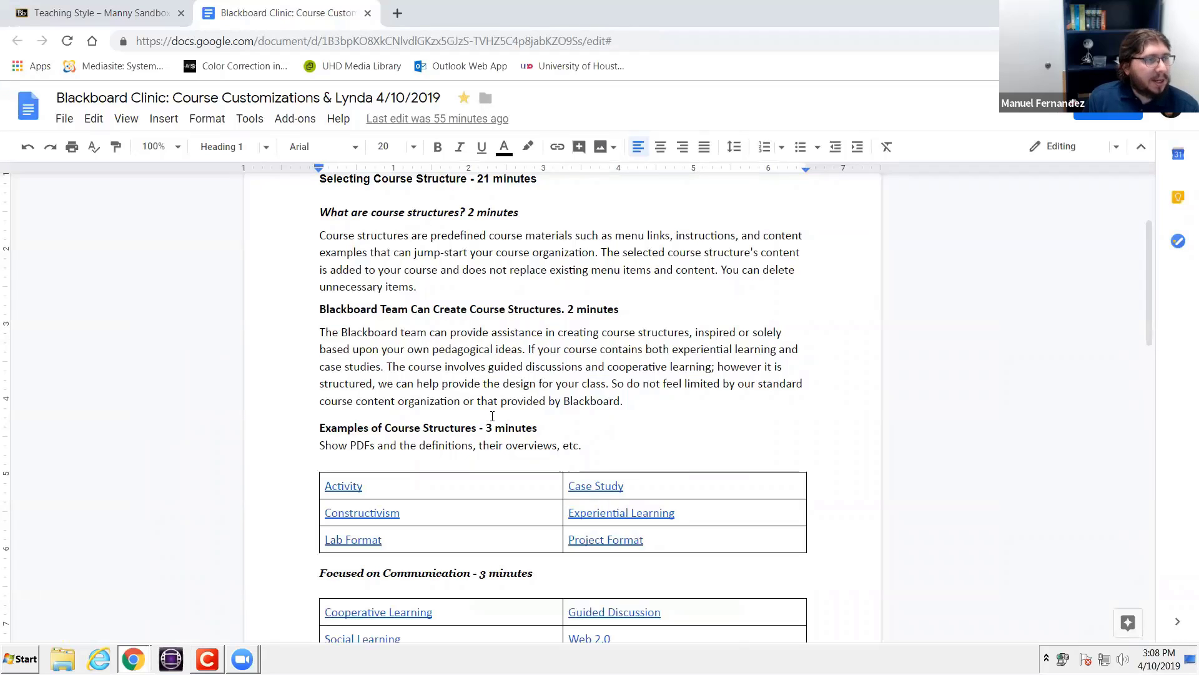
pyautogui.scroll(-3, 362, 300)
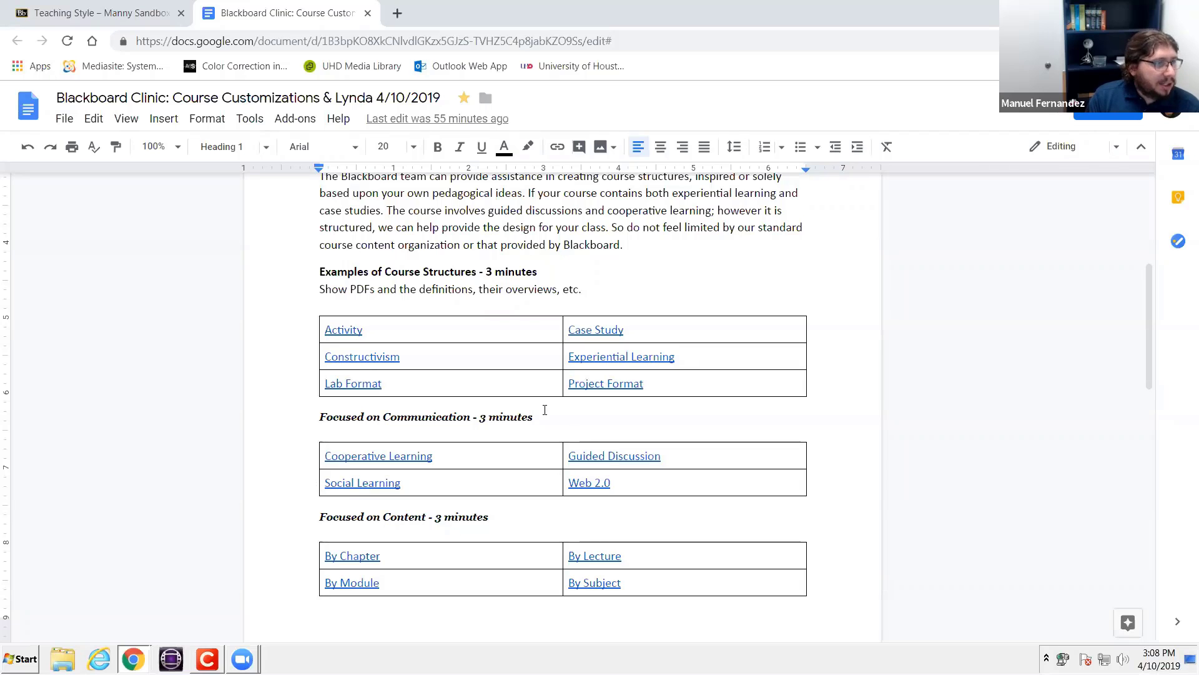
pyautogui.scroll(-1, 475, 501)
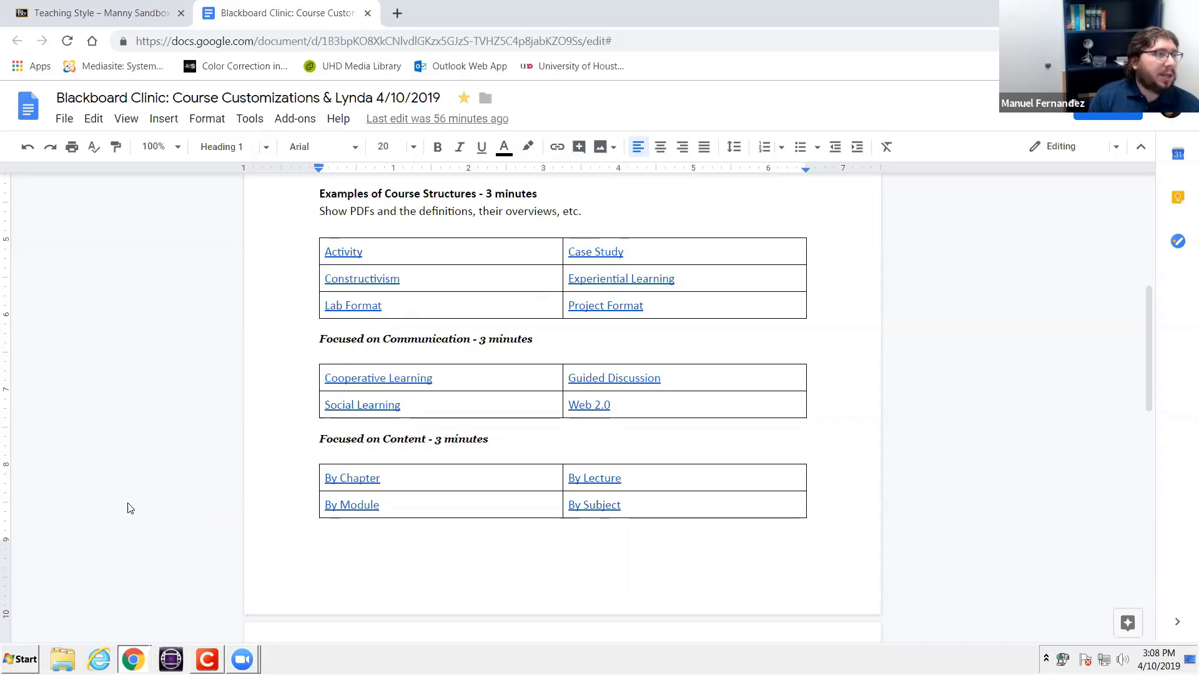
pyautogui.scroll(6, 400, 465)
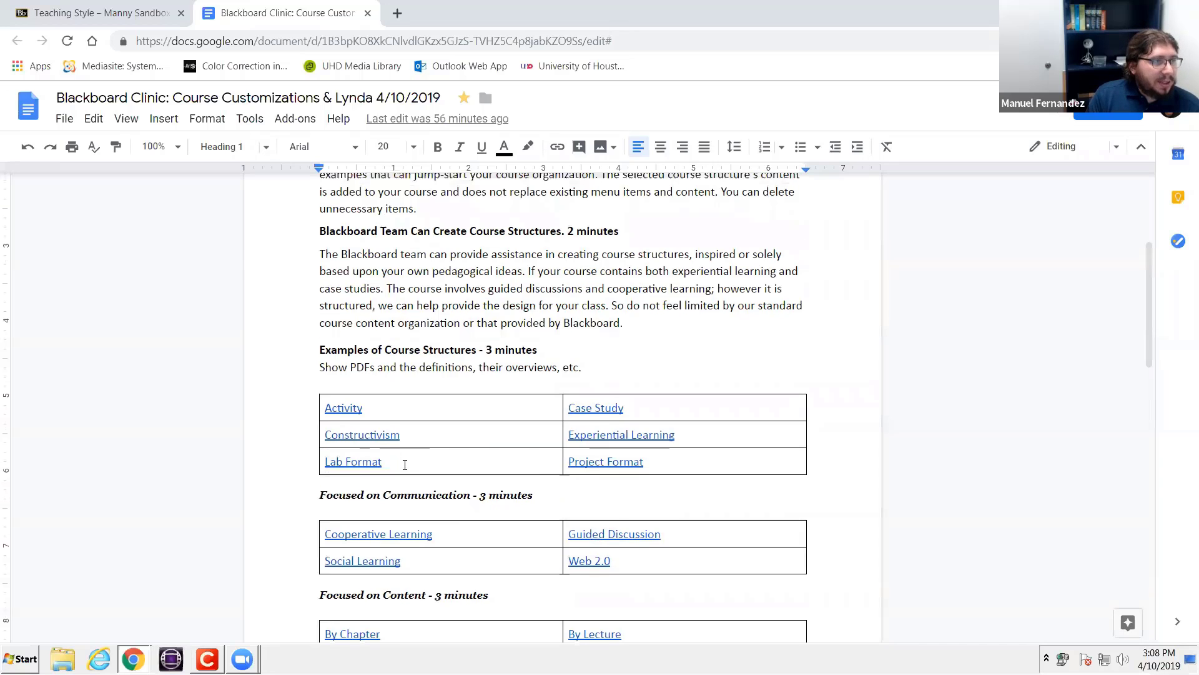
pyautogui.scroll(-5, 328, 332)
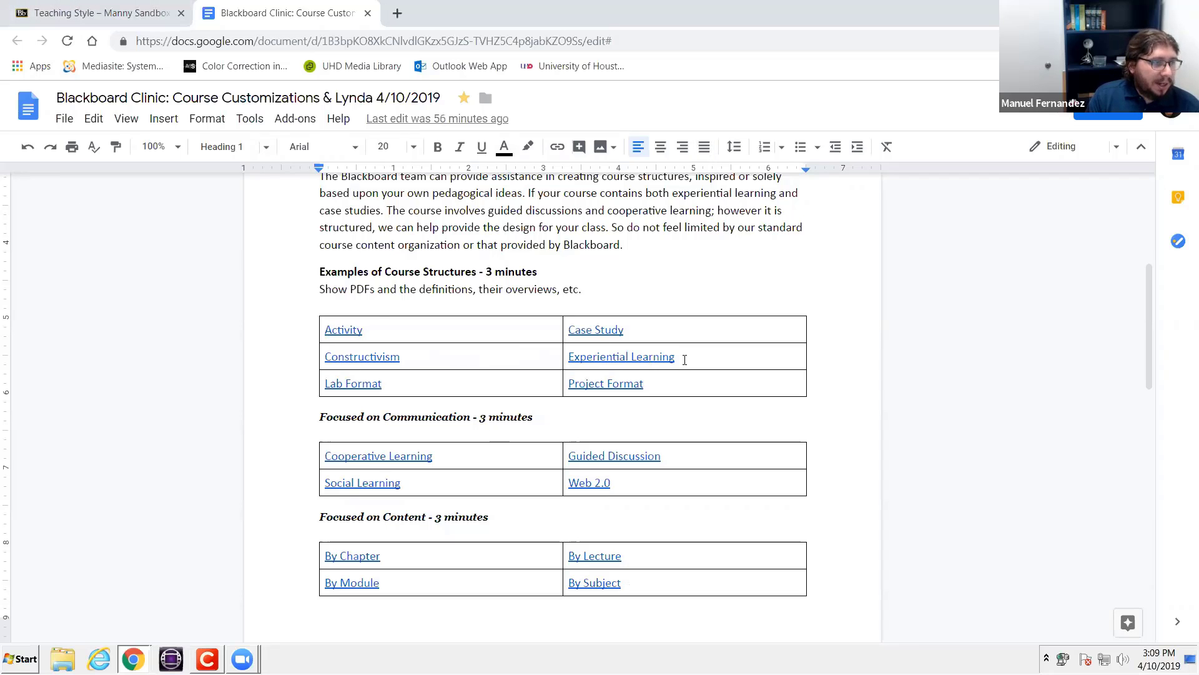
# Return to the Teaching Style page and preview the Activity and Case Study course structures against the existing course menu
pyautogui.click(82, 13)
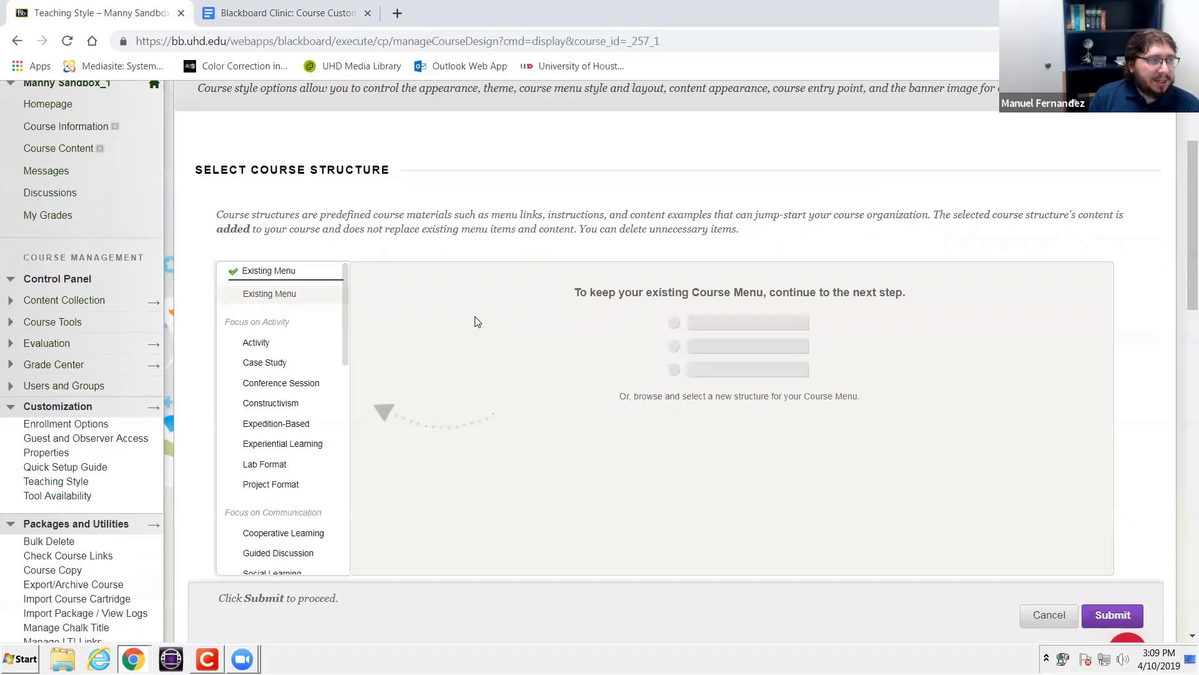
pyautogui.click(291, 344)
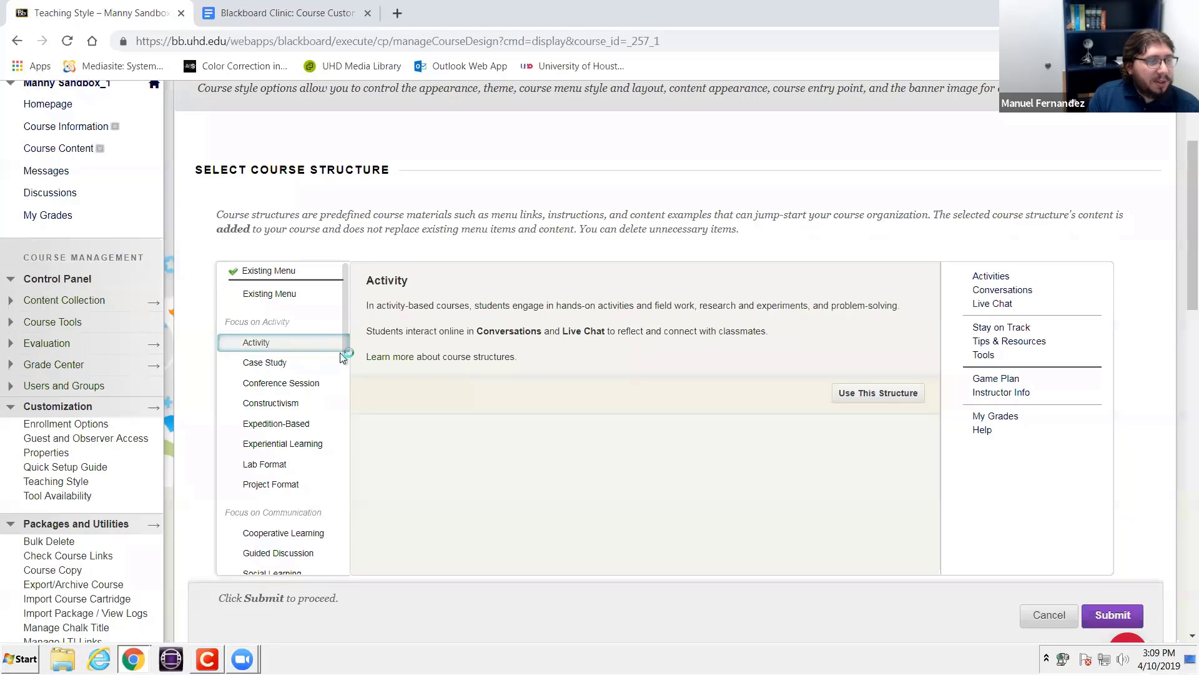
pyautogui.click(278, 366)
pyautogui.scroll(-4, 1030, 195)
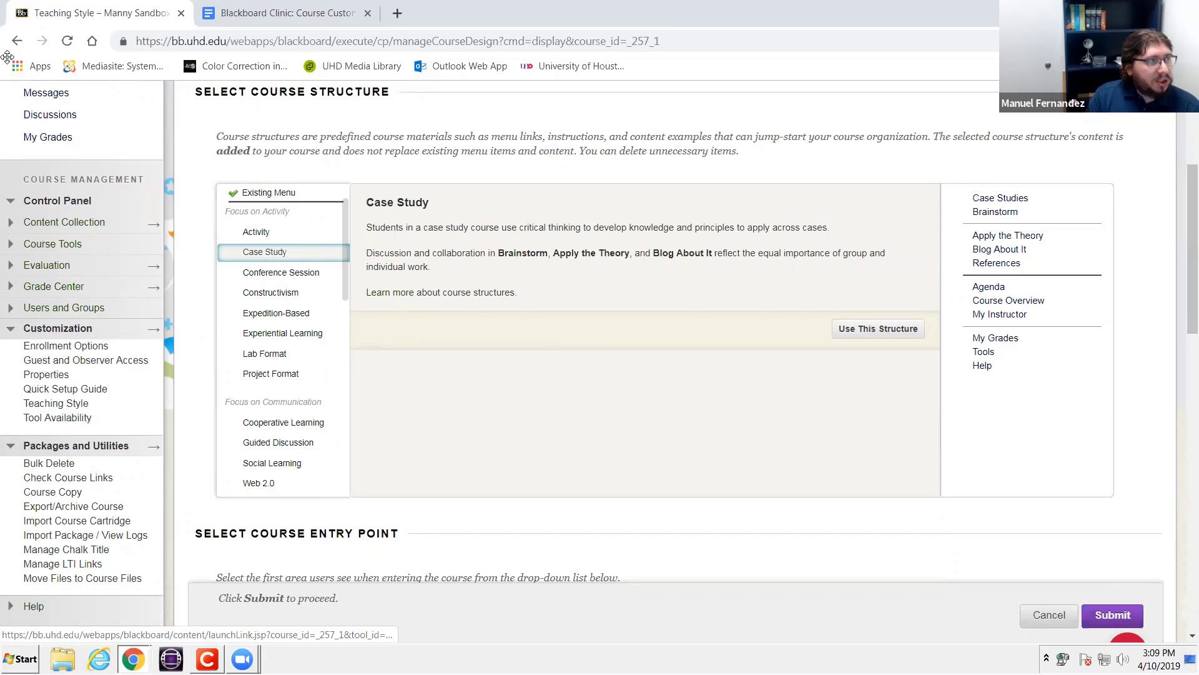
pyautogui.scroll(1, 53, 265)
pyautogui.scroll(2, 53, 265)
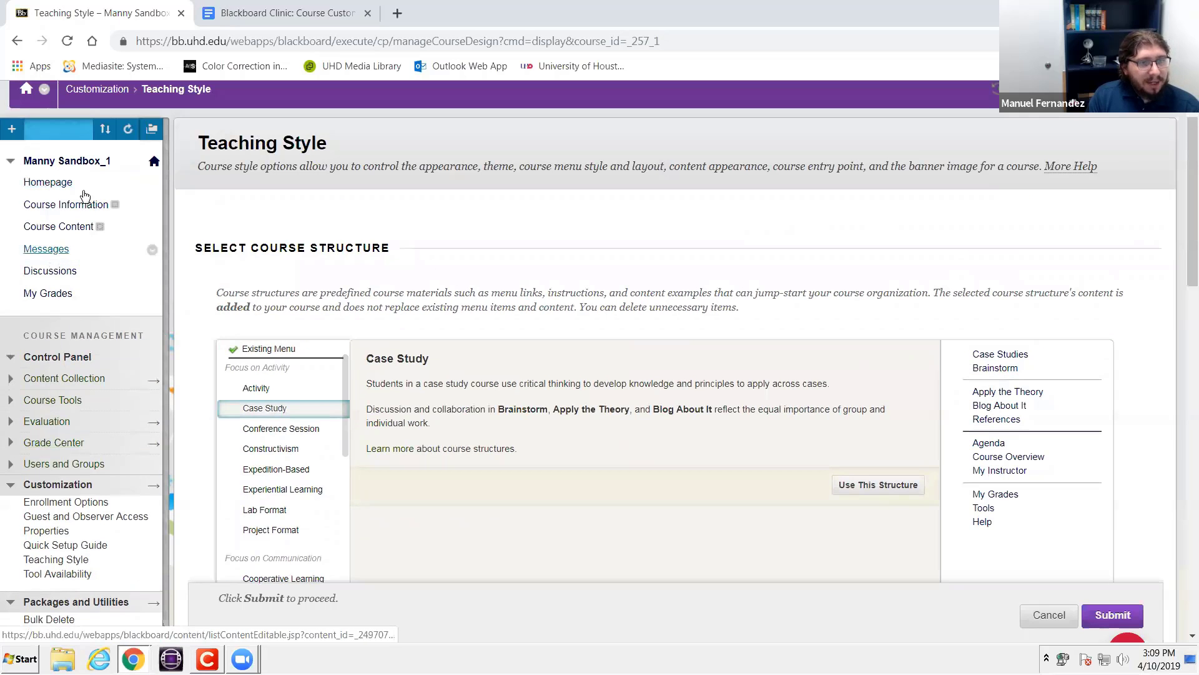
pyautogui.scroll(-3, 249, 238)
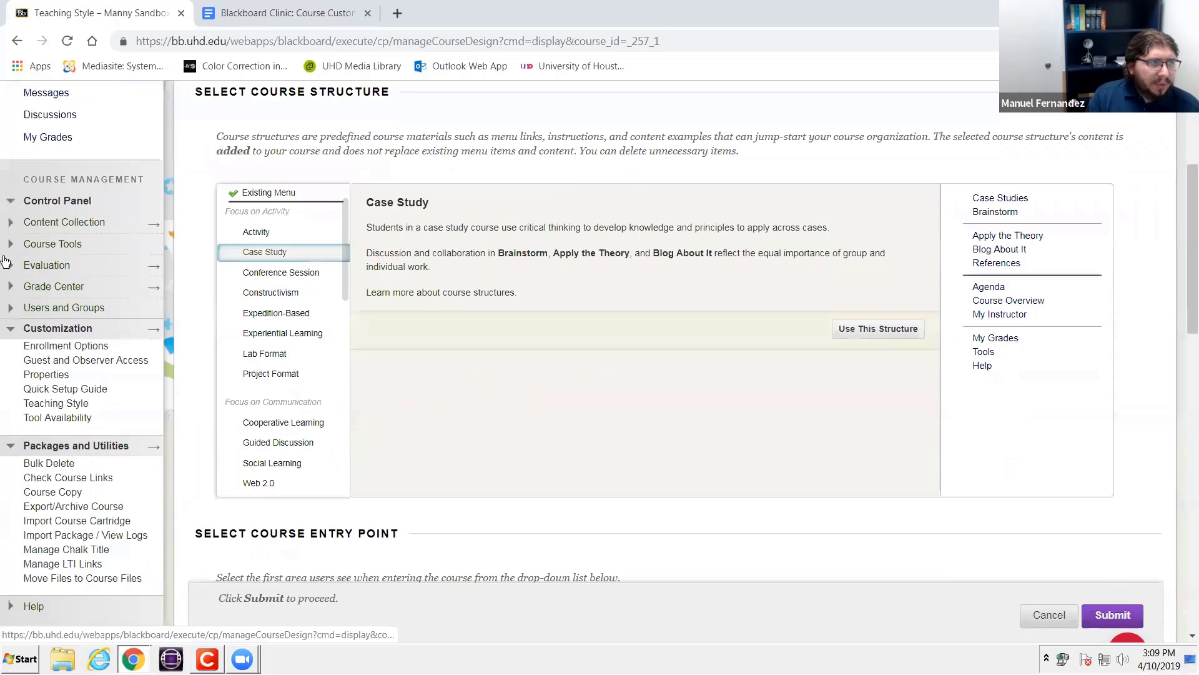
# Preview the Activity structure again and compare its menu items with those of the Experiential Learning structure
pyautogui.click(248, 234)
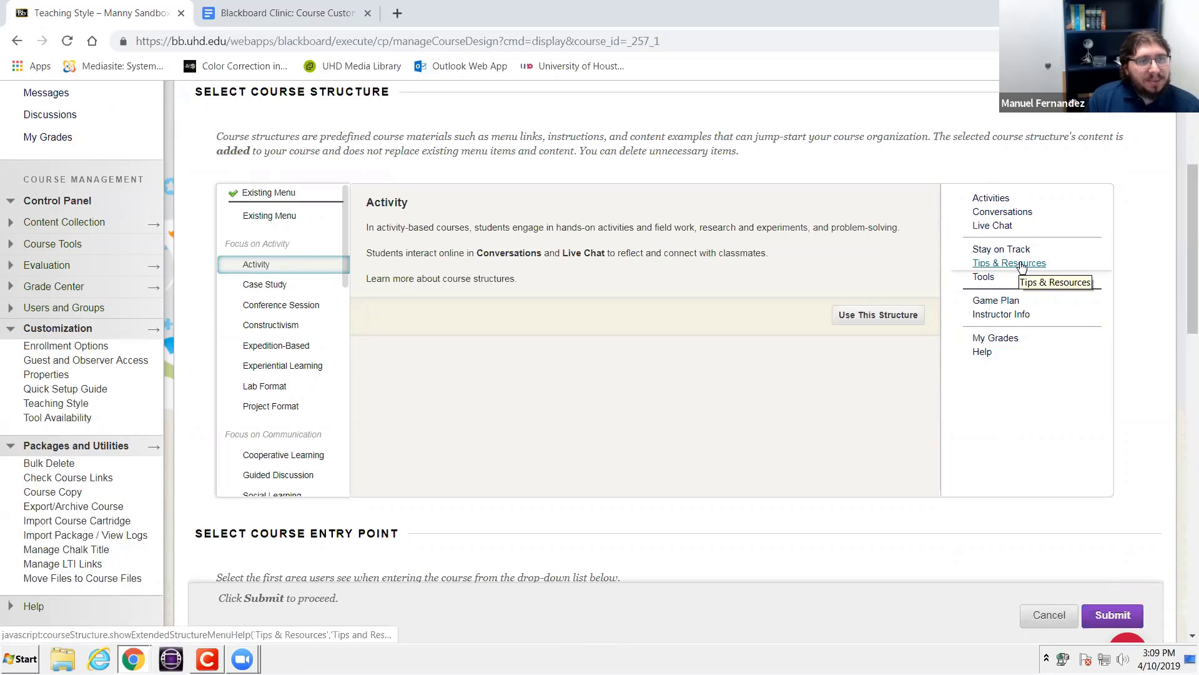
pyautogui.scroll(-1, 1023, 267)
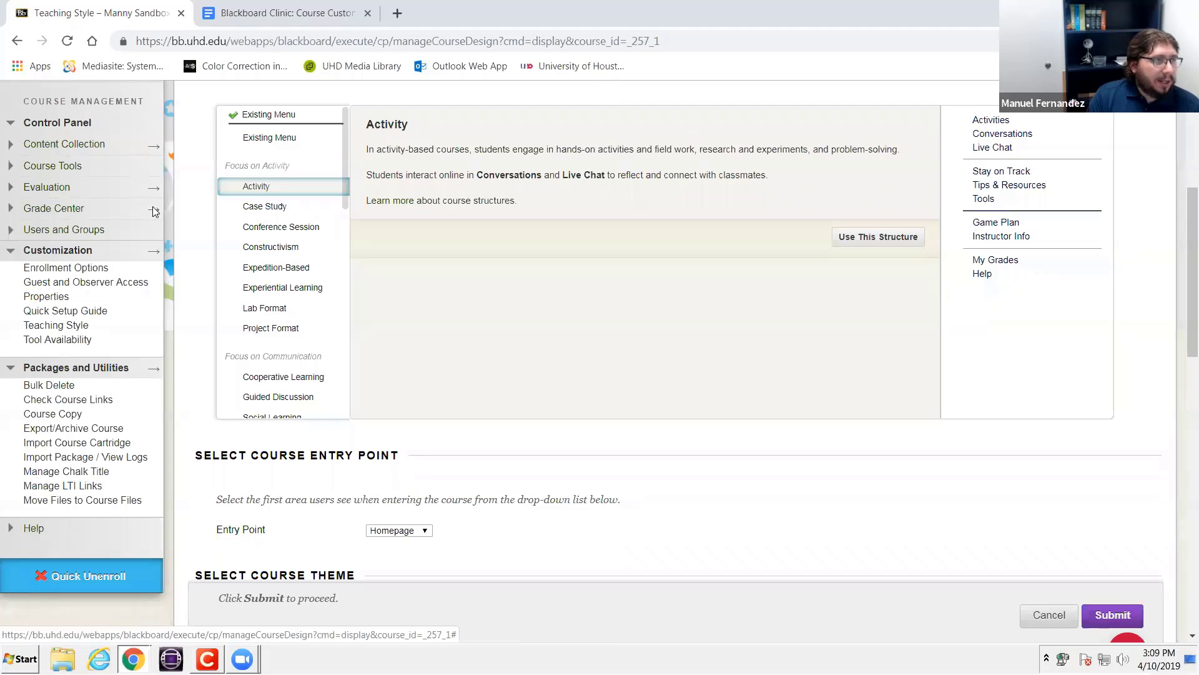
pyautogui.click(289, 294)
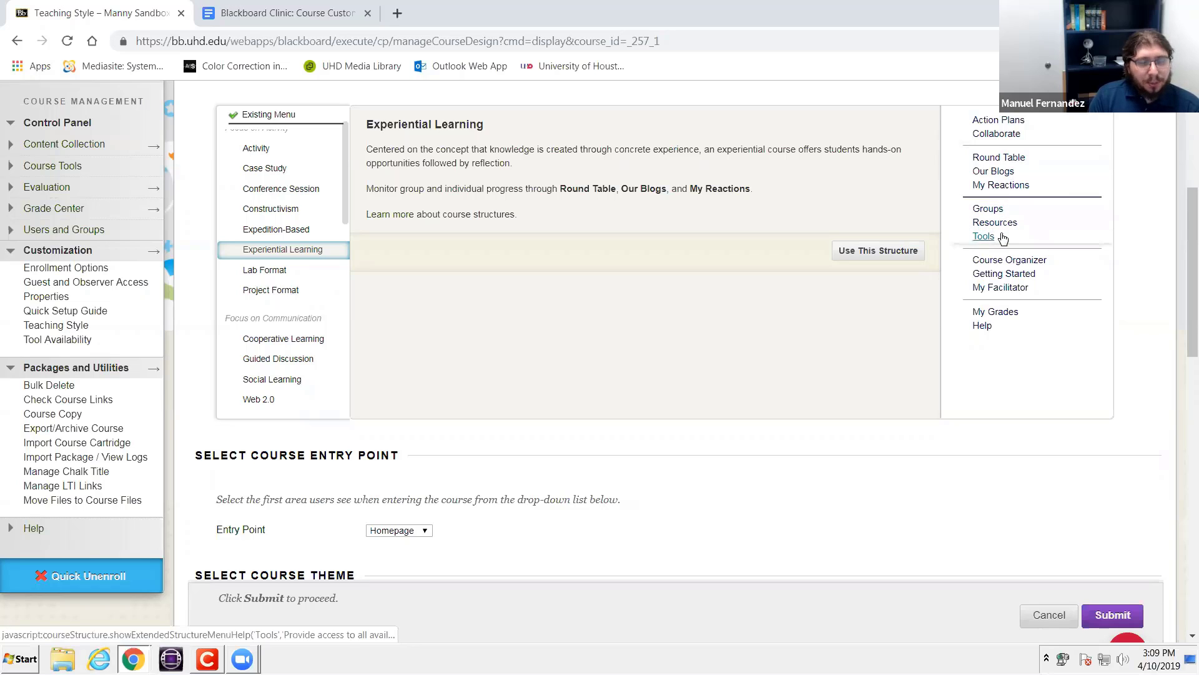
# Preview the Cooperative Learning structure and read the descriptions of its Our Wiki and Idea Share items
pyautogui.click(272, 338)
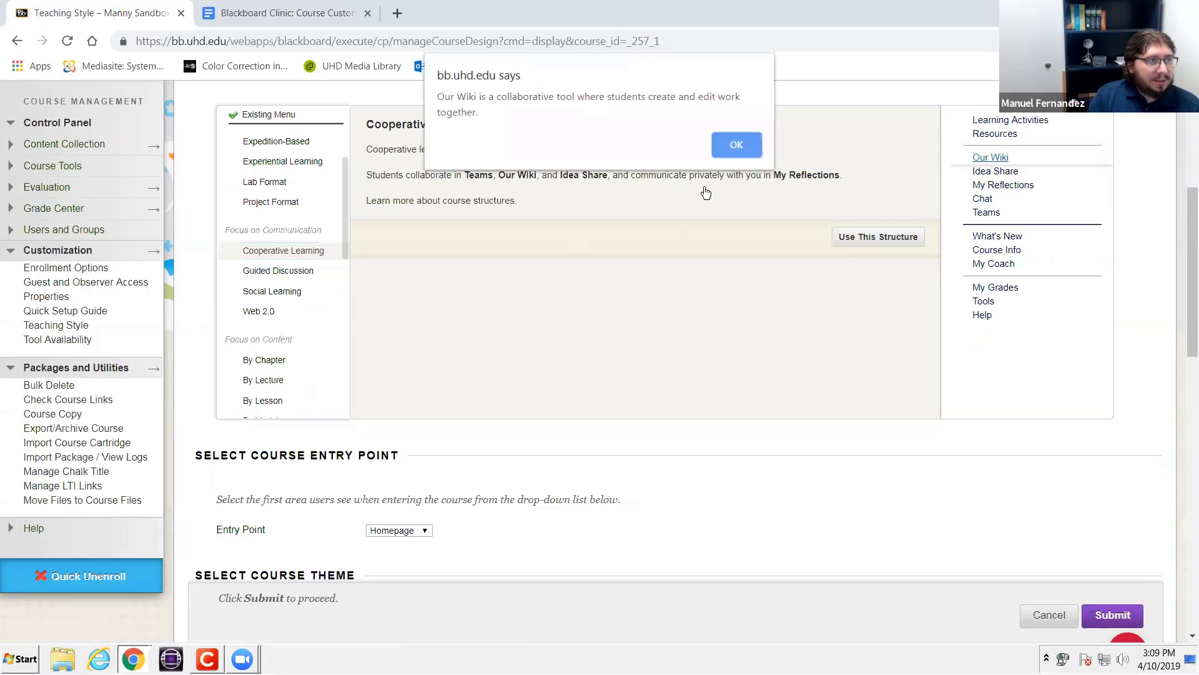
pyautogui.click(738, 144)
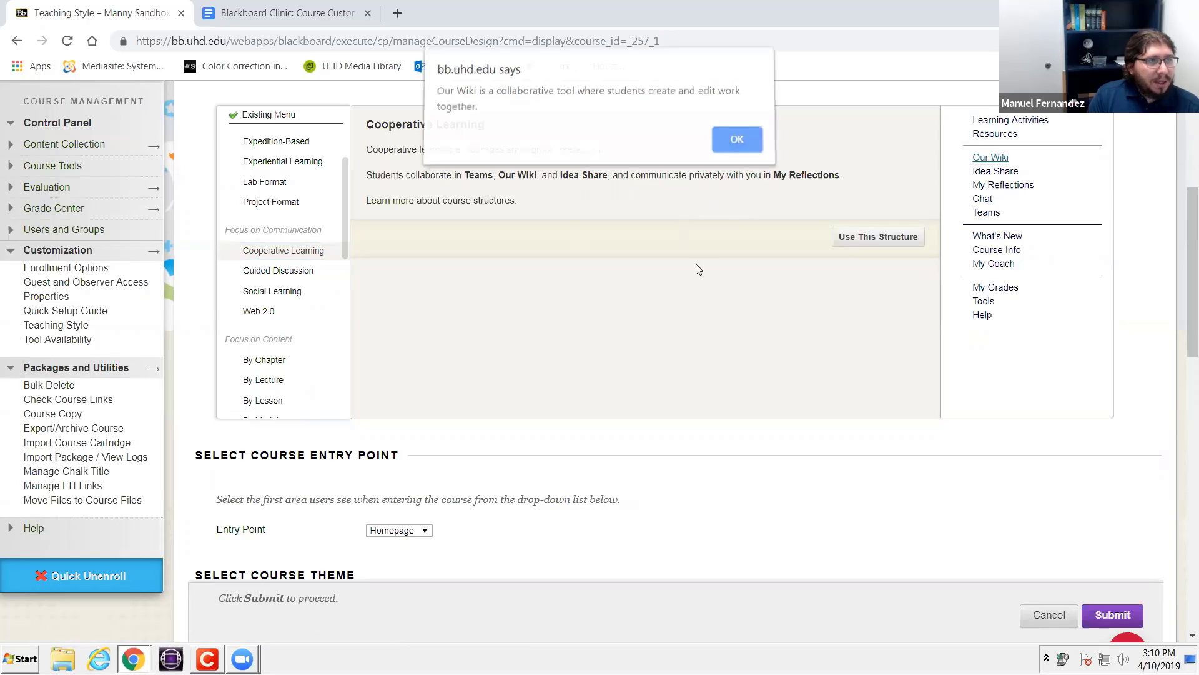
pyautogui.click(996, 171)
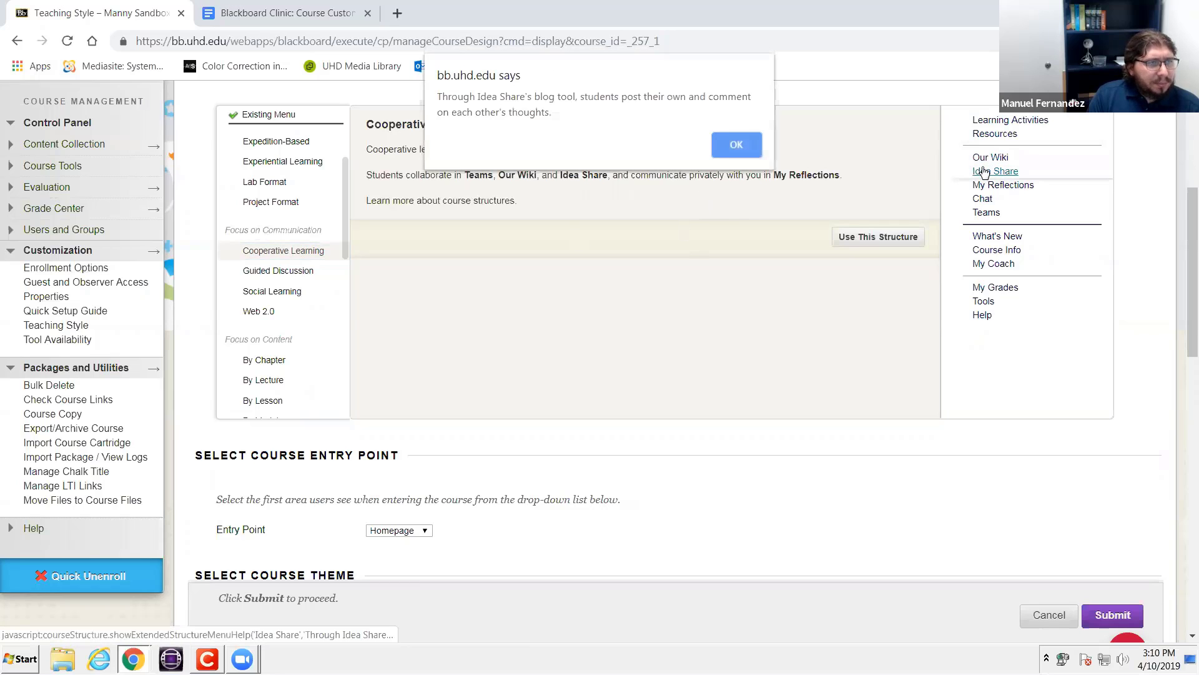
pyautogui.click(725, 147)
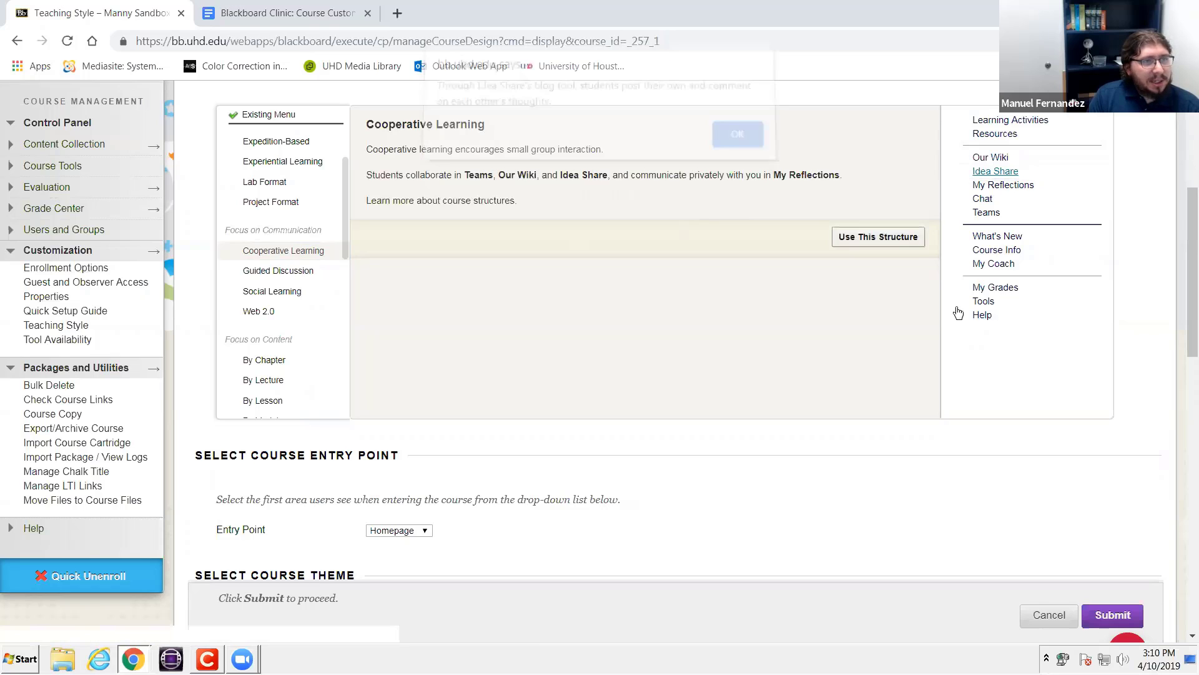
pyautogui.click(995, 172)
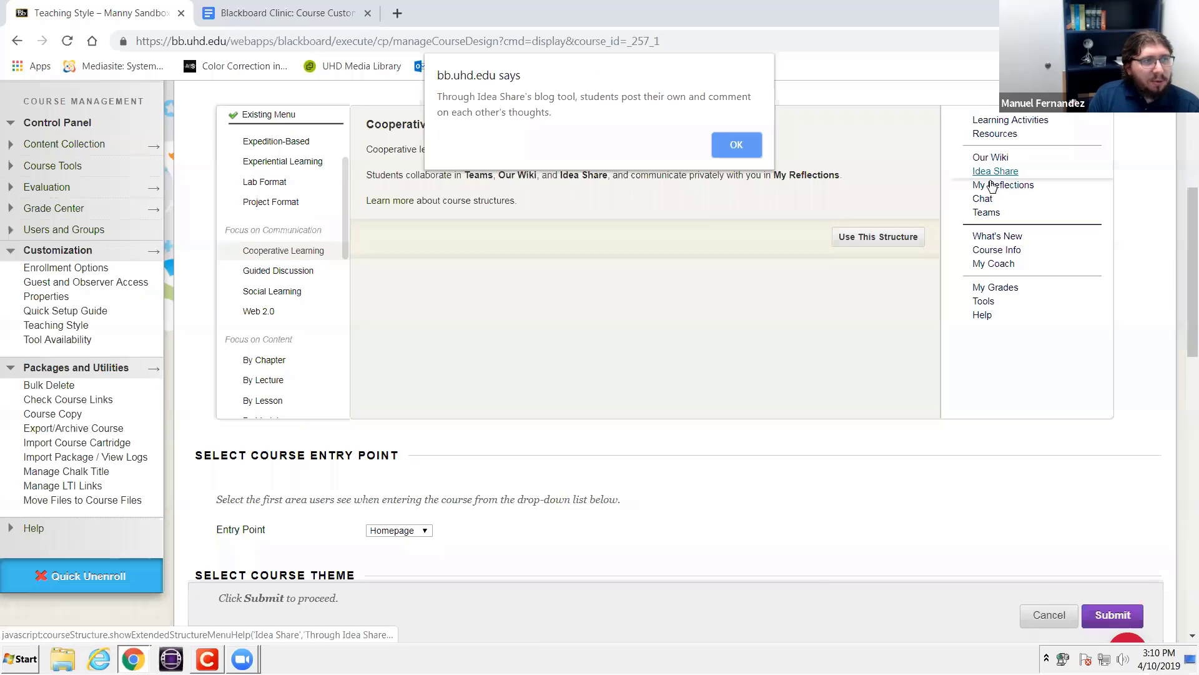
pyautogui.click(727, 146)
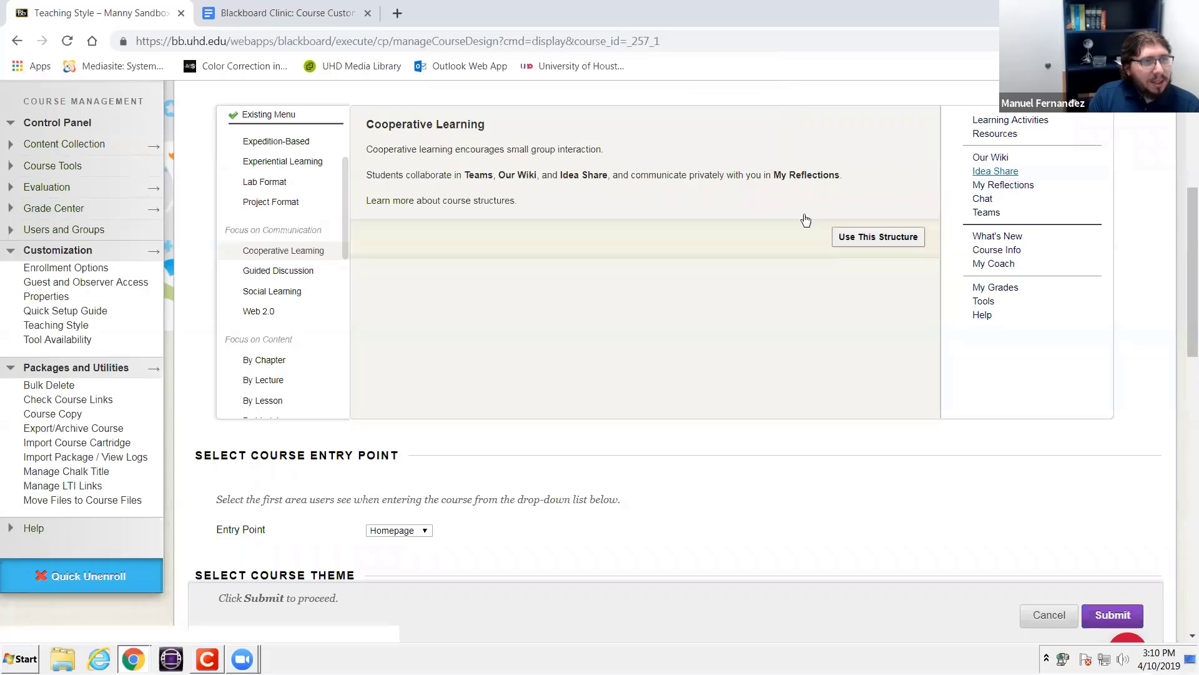
# Read the description of the My Reflections item in the Cooperative Learning structure and dismiss it
pyautogui.click(976, 187)
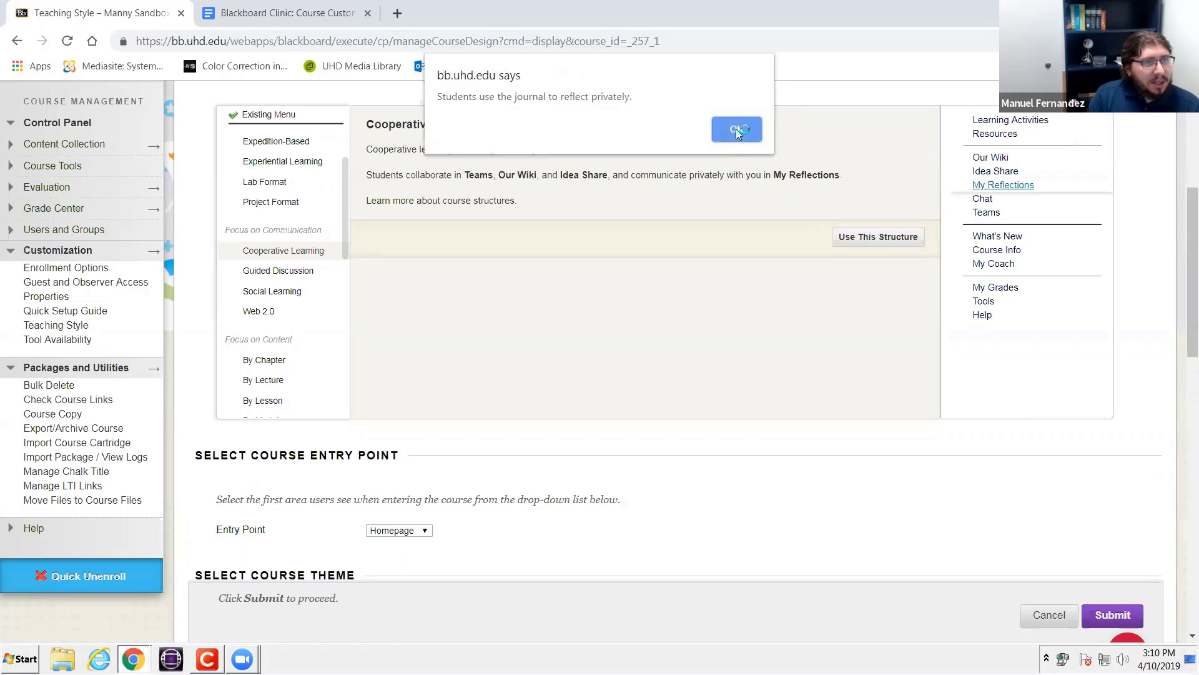
pyautogui.click(736, 129)
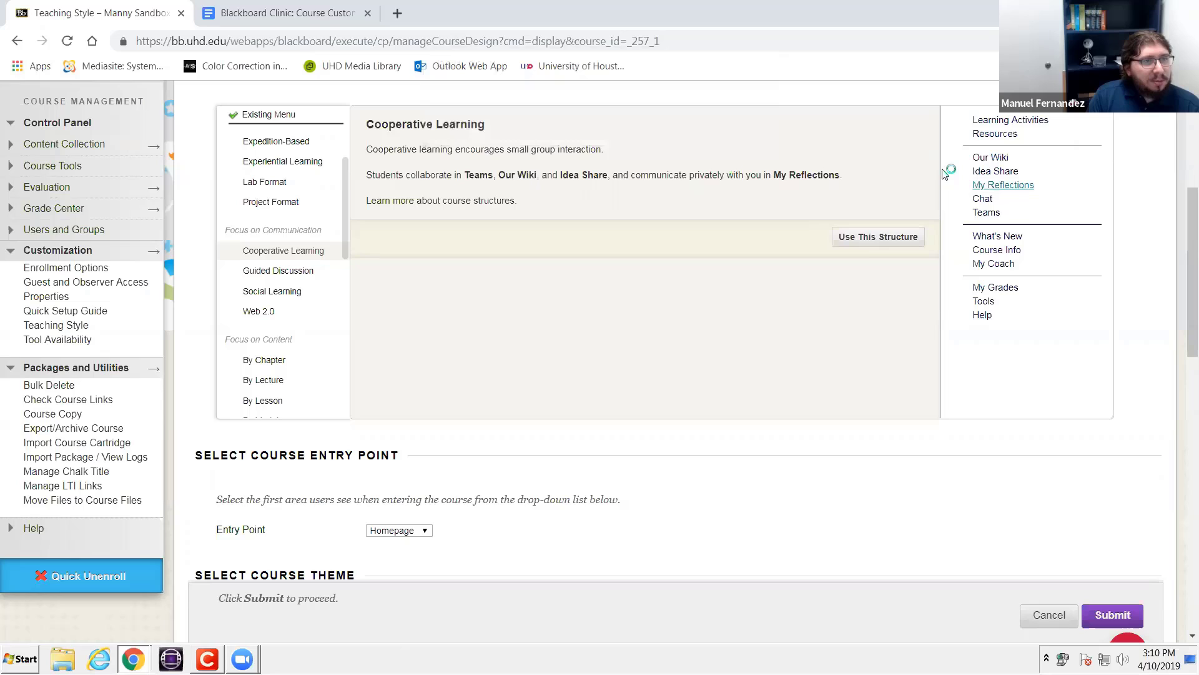
pyautogui.click(1003, 185)
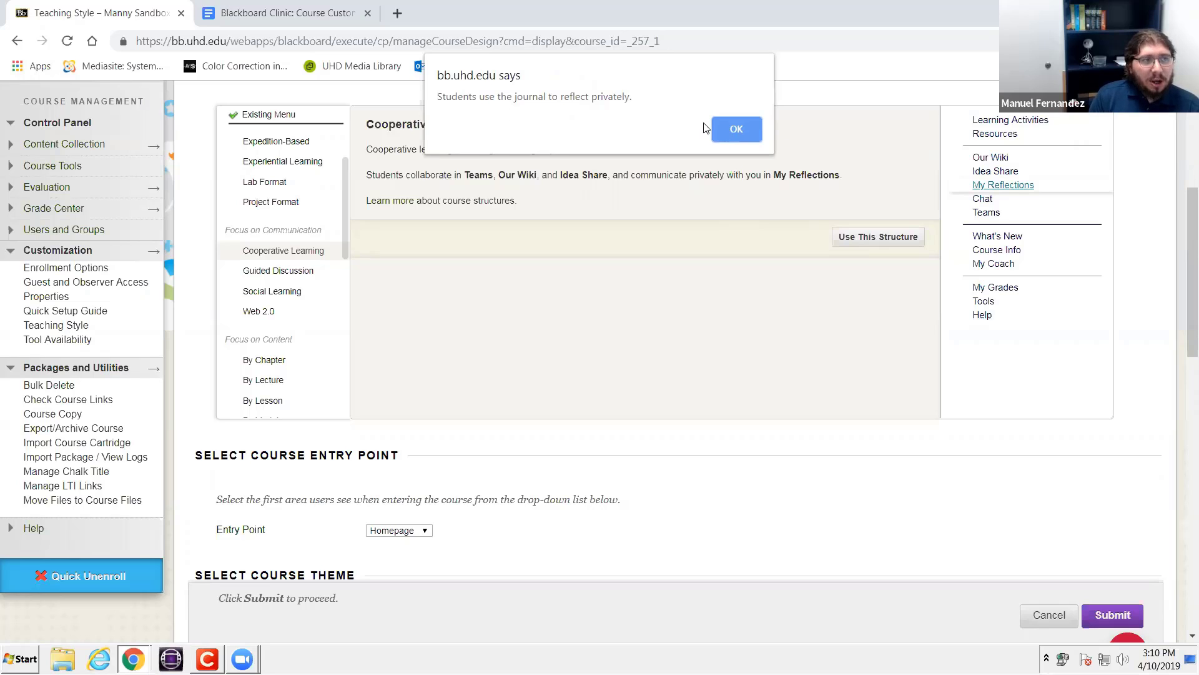
pyautogui.press('Return')
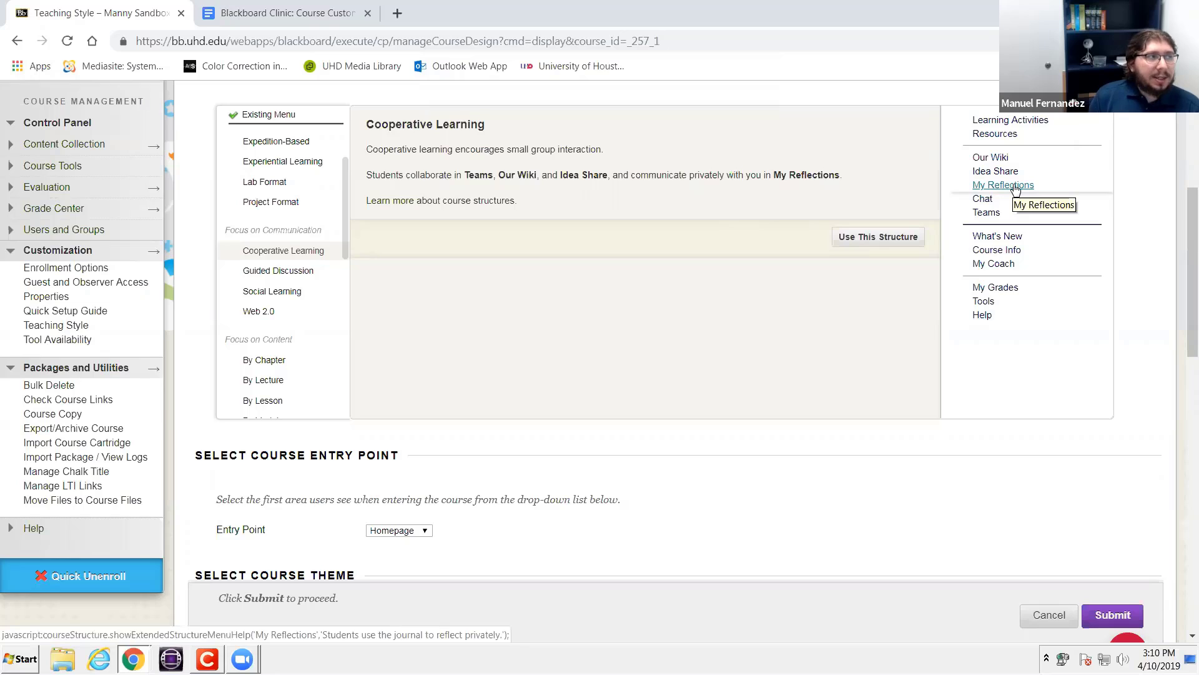
pyautogui.click(1015, 188)
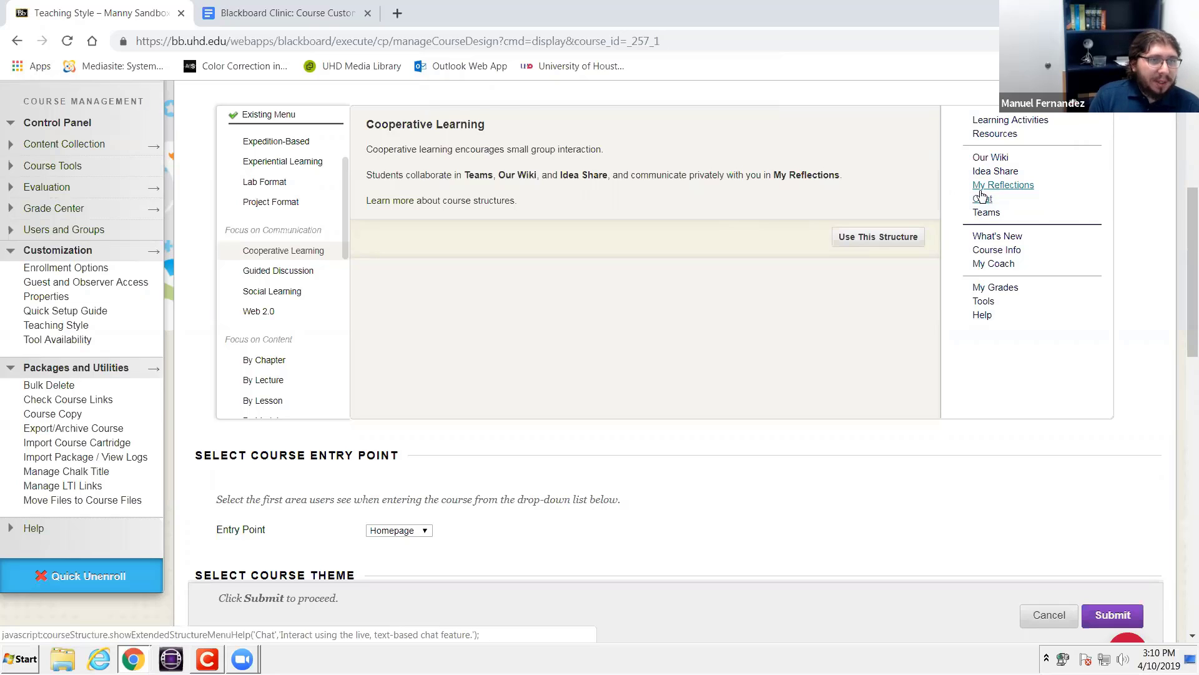
pyautogui.click(724, 128)
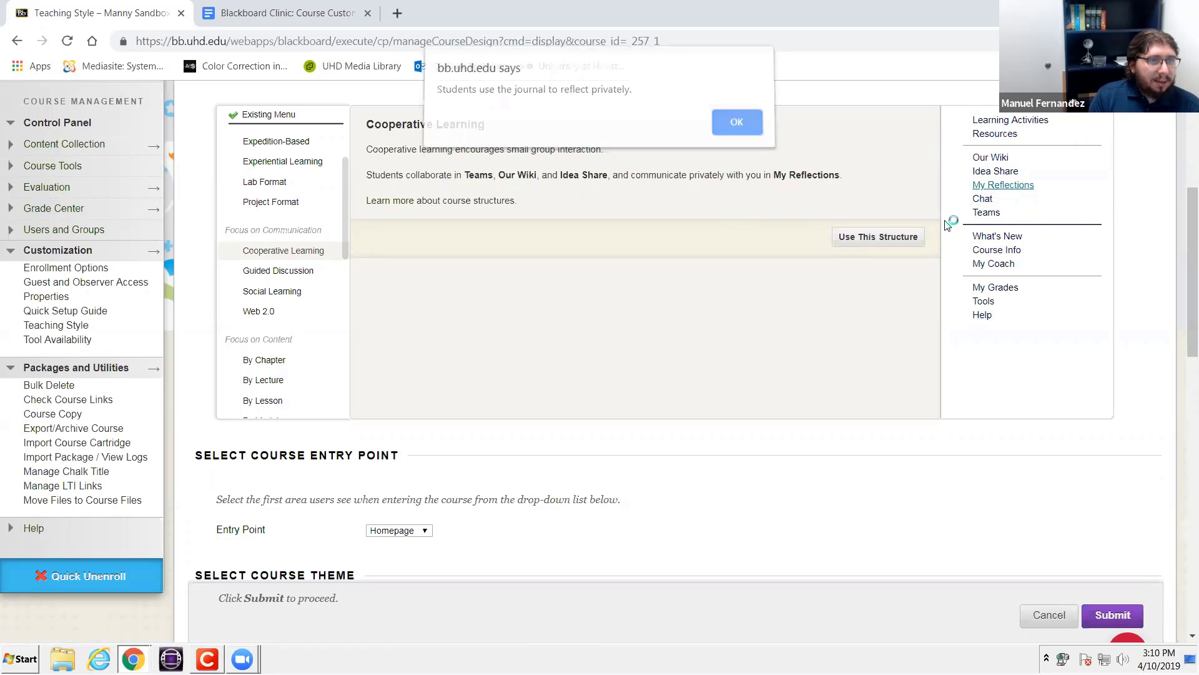
# Read the description of the Chat item, and preview the Guided Discussion structure with the description of its Let's Meet item
pyautogui.click(982, 200)
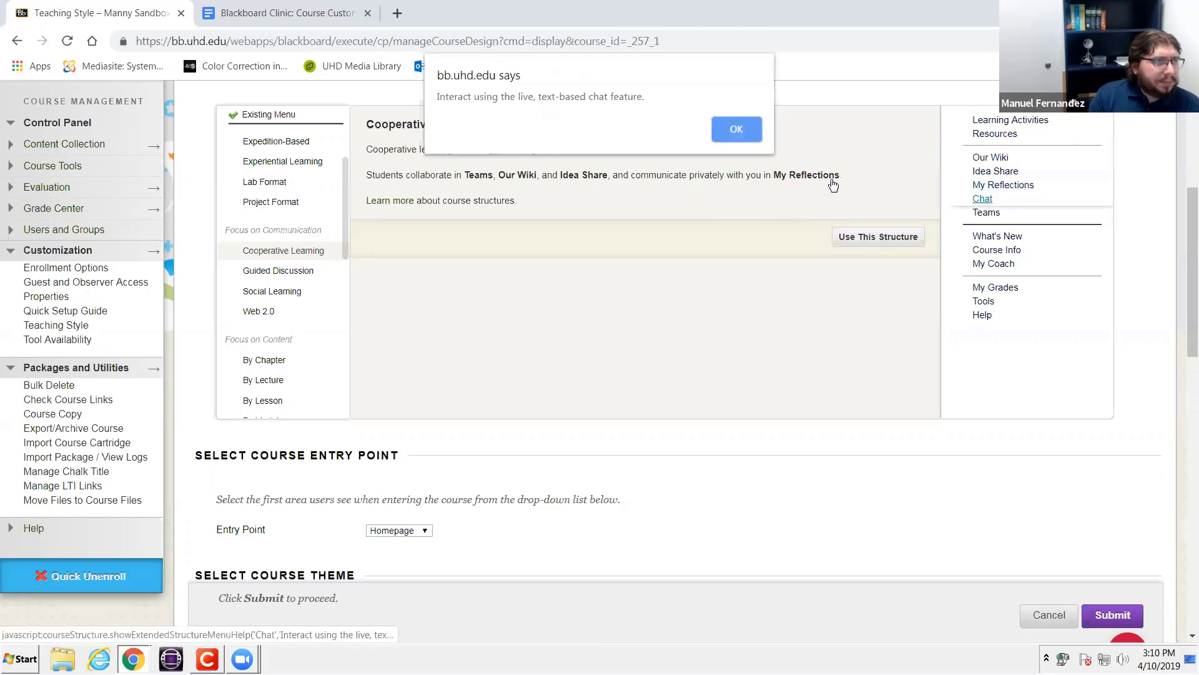
pyautogui.click(743, 142)
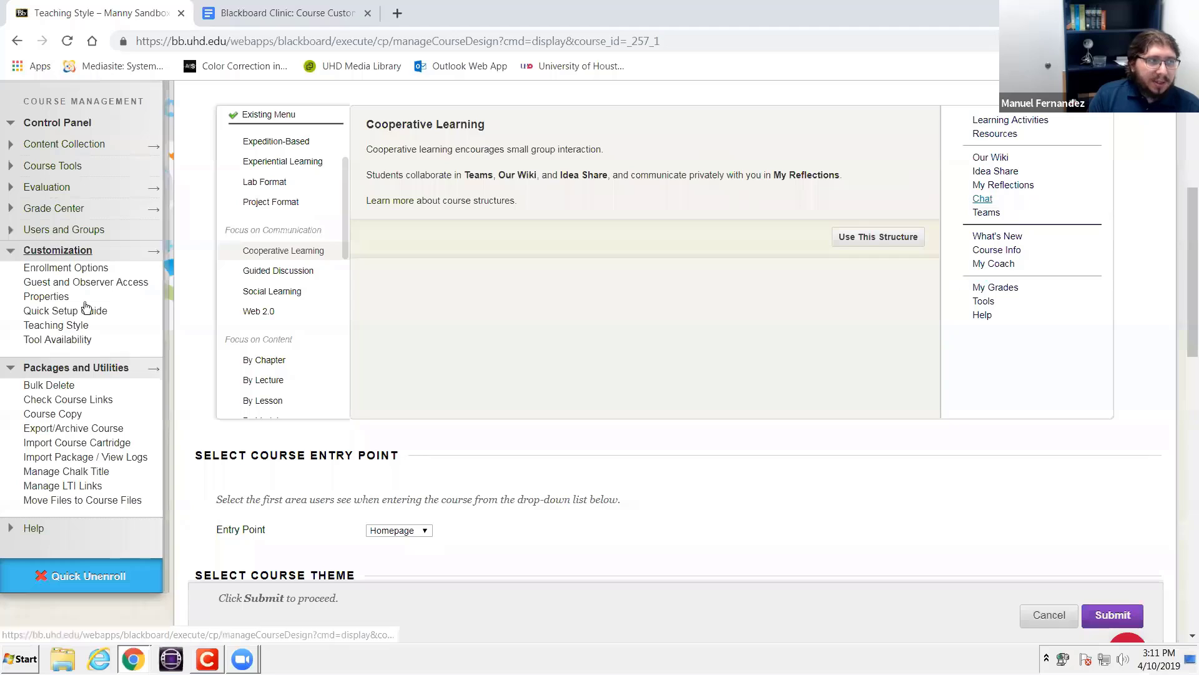
pyautogui.click(291, 272)
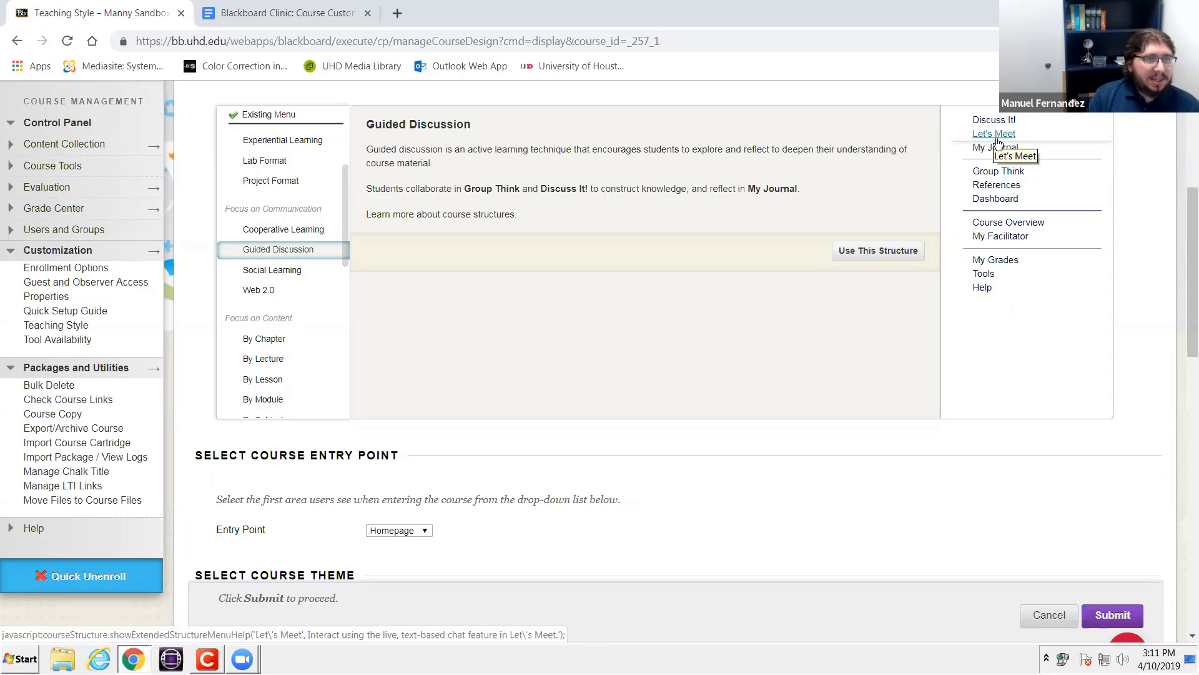
pyautogui.click(997, 135)
pyautogui.click(730, 126)
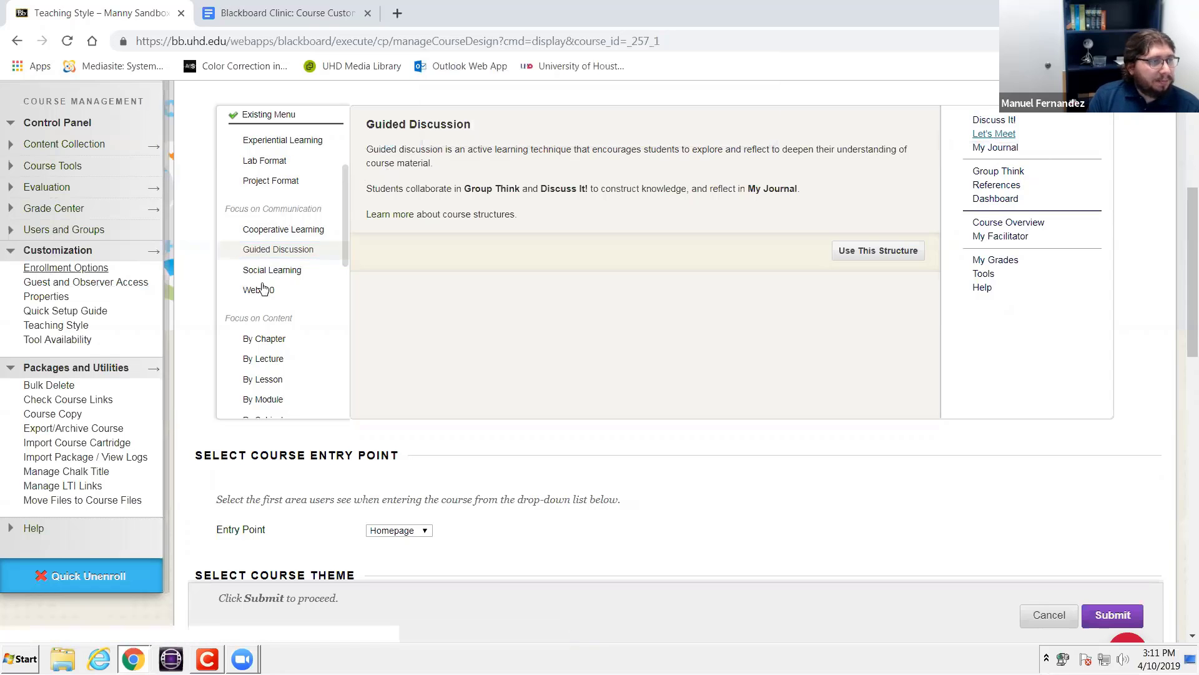
# Preview the Social Learning and By Chapter course structures with their menu items
pyautogui.scroll(-3, 263, 288)
pyautogui.scroll(4, 393, 289)
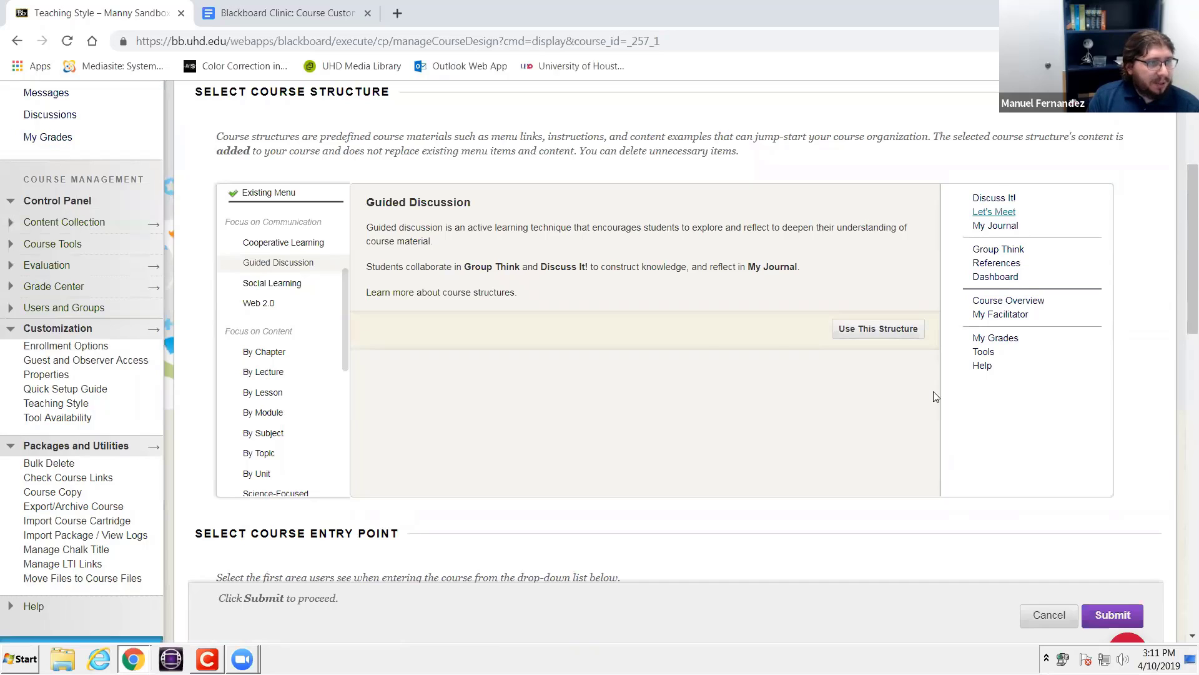
pyautogui.scroll(1, 935, 396)
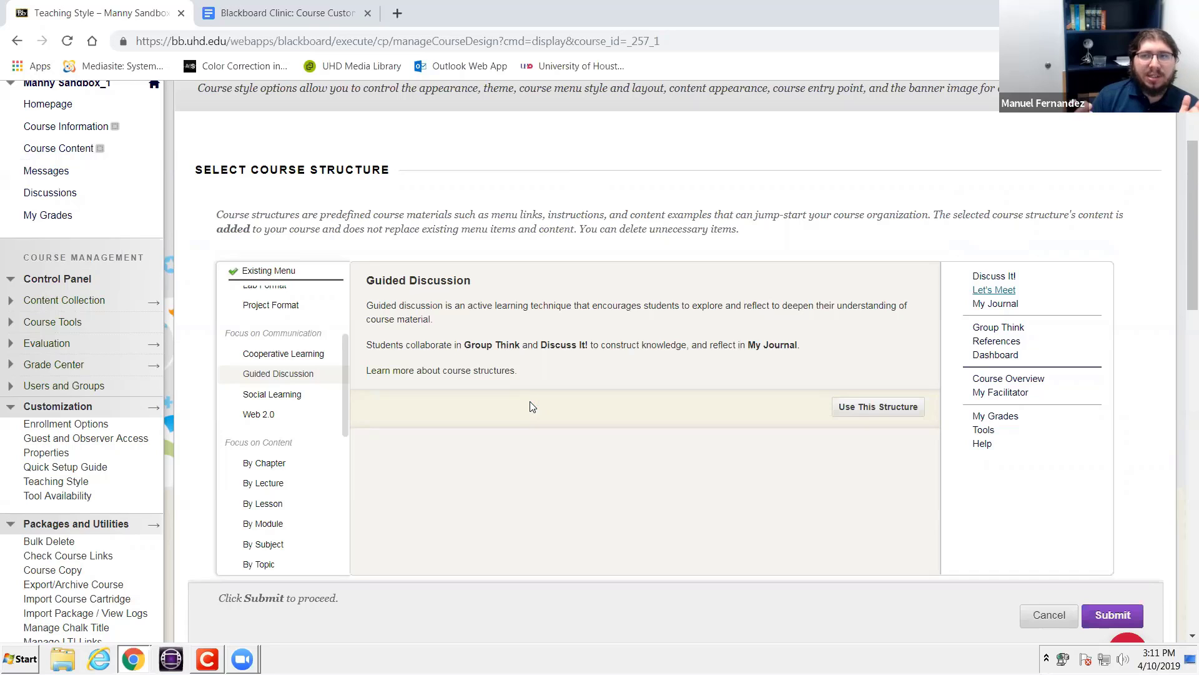
pyautogui.click(301, 397)
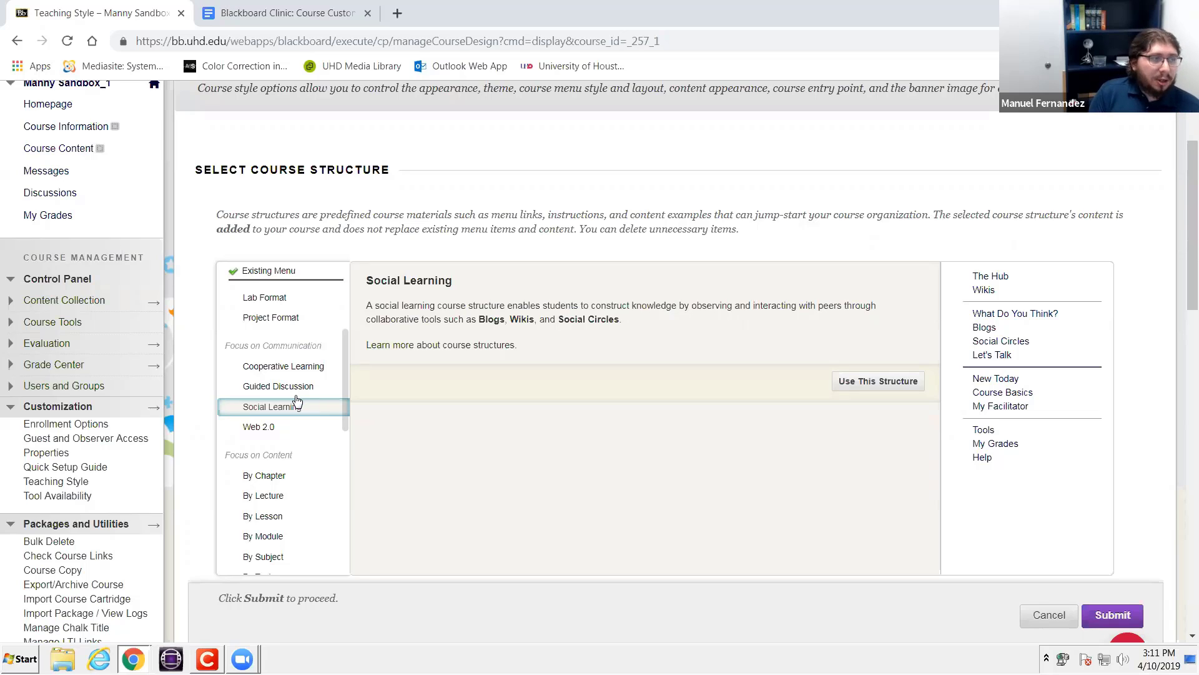
pyautogui.click(273, 477)
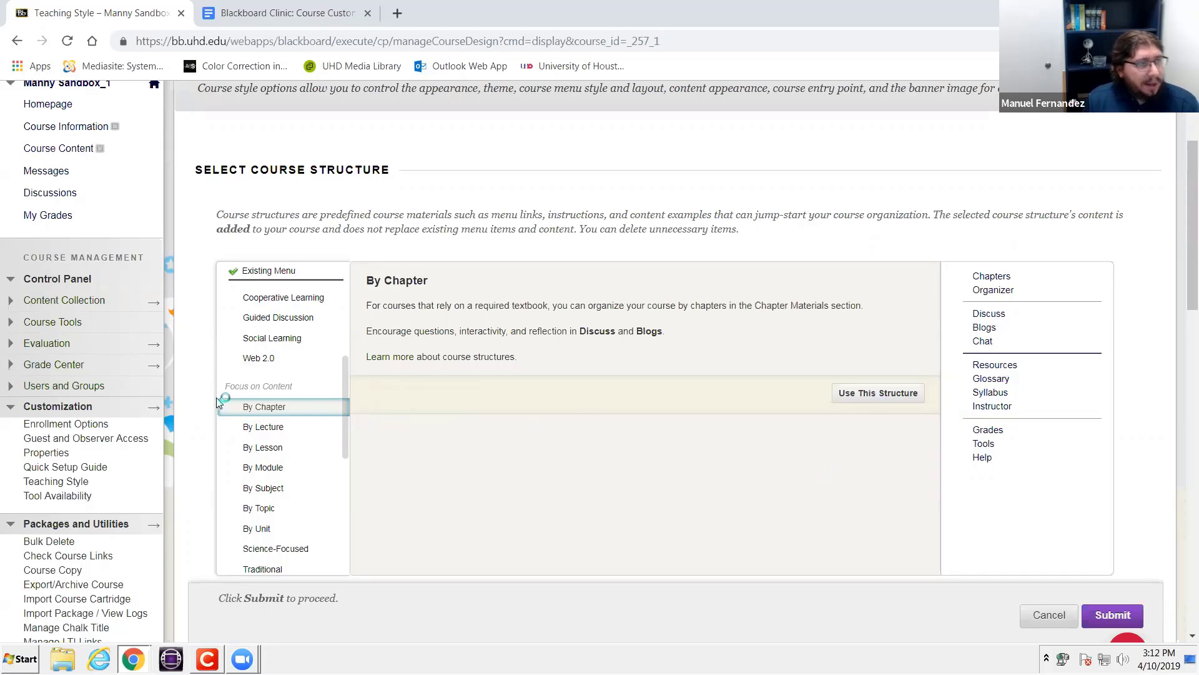
# Add the Lab Format structure with its content examples to the course, confirm the addition and dismiss the notice
pyautogui.scroll(5, 272, 371)
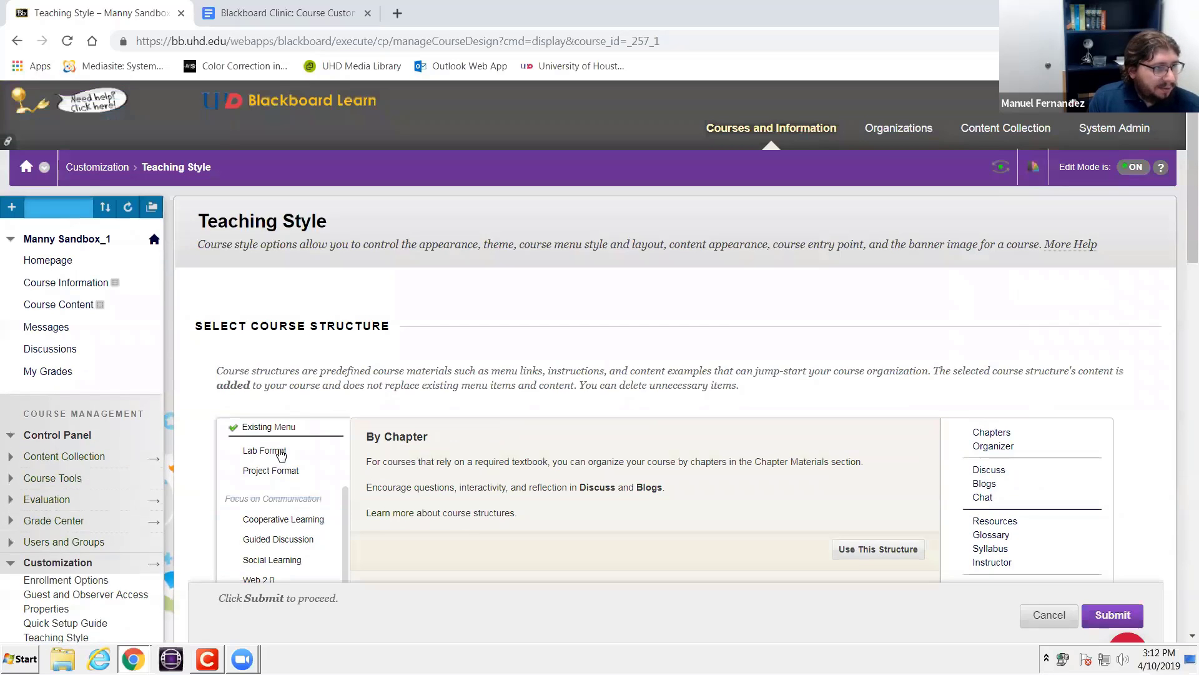
pyautogui.scroll(-3, 650, 498)
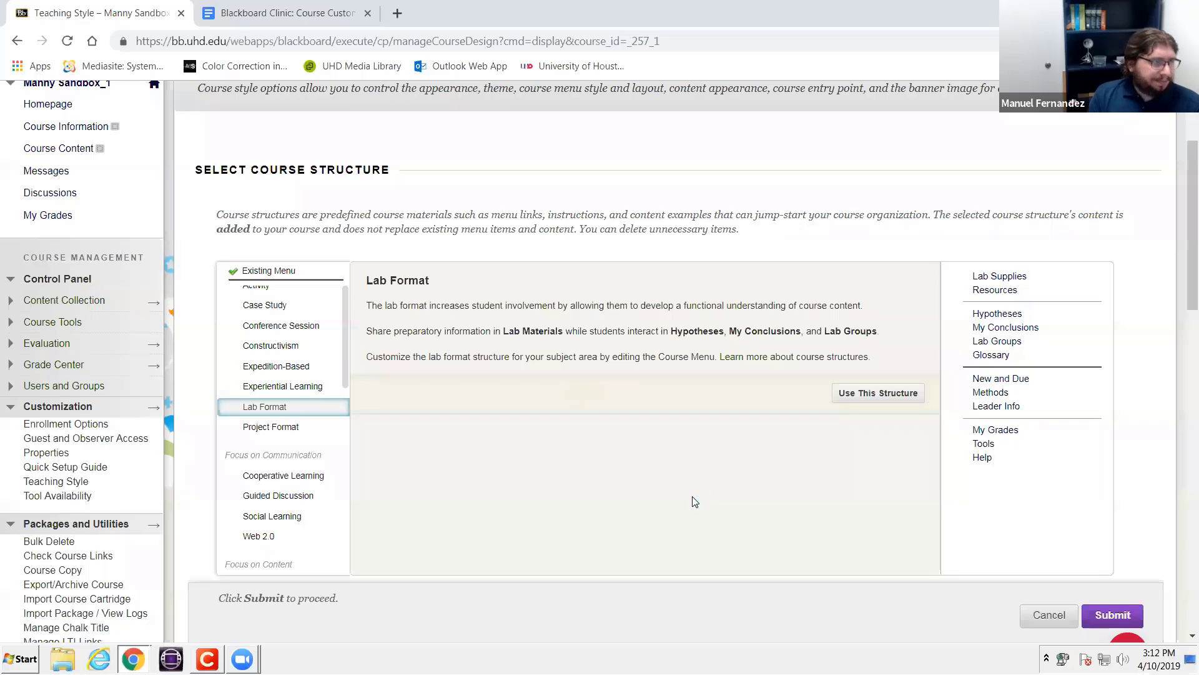
pyautogui.click(868, 400)
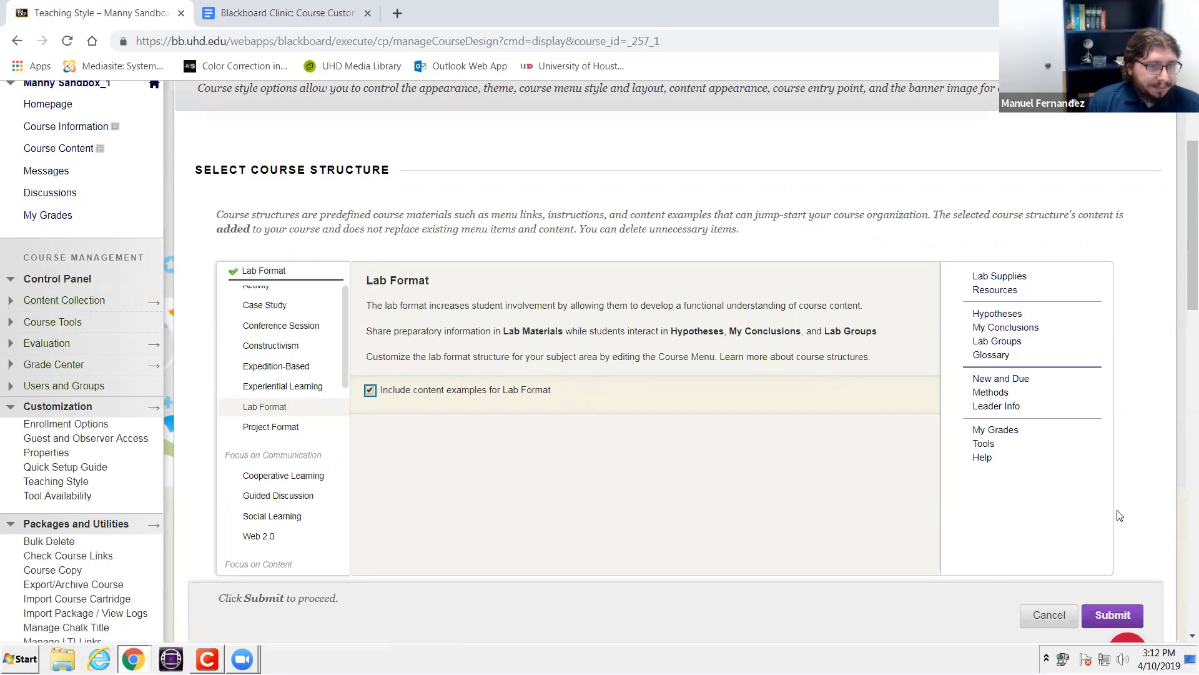
pyautogui.click(1113, 615)
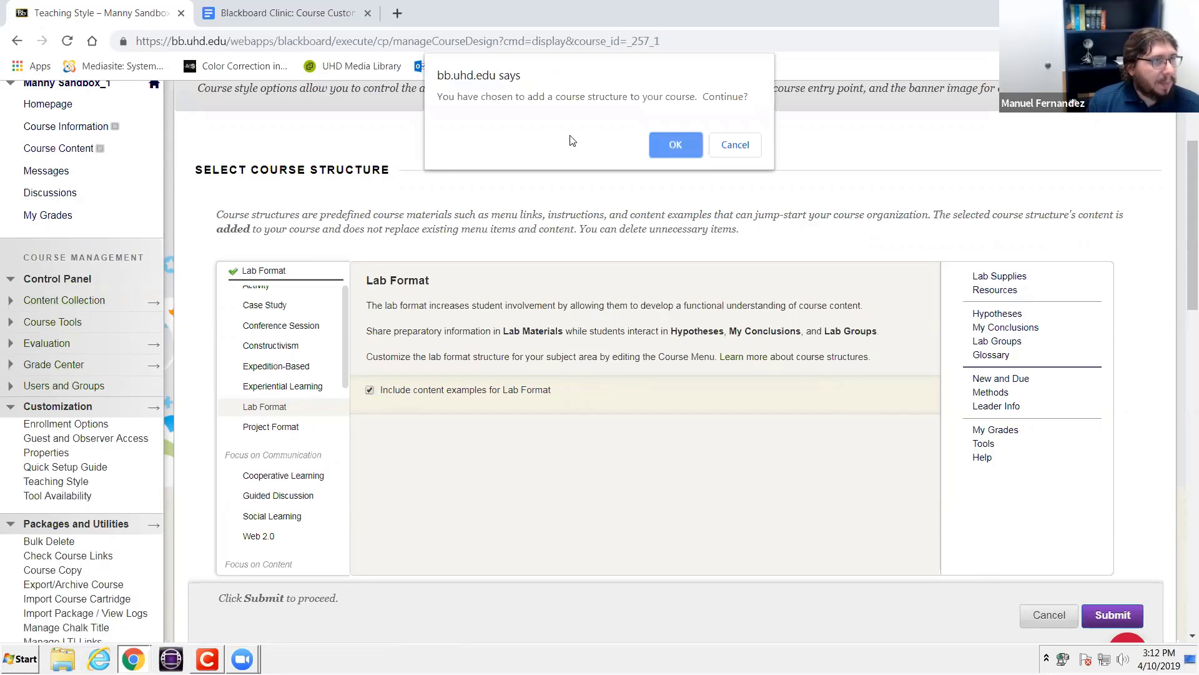
pyautogui.click(678, 150)
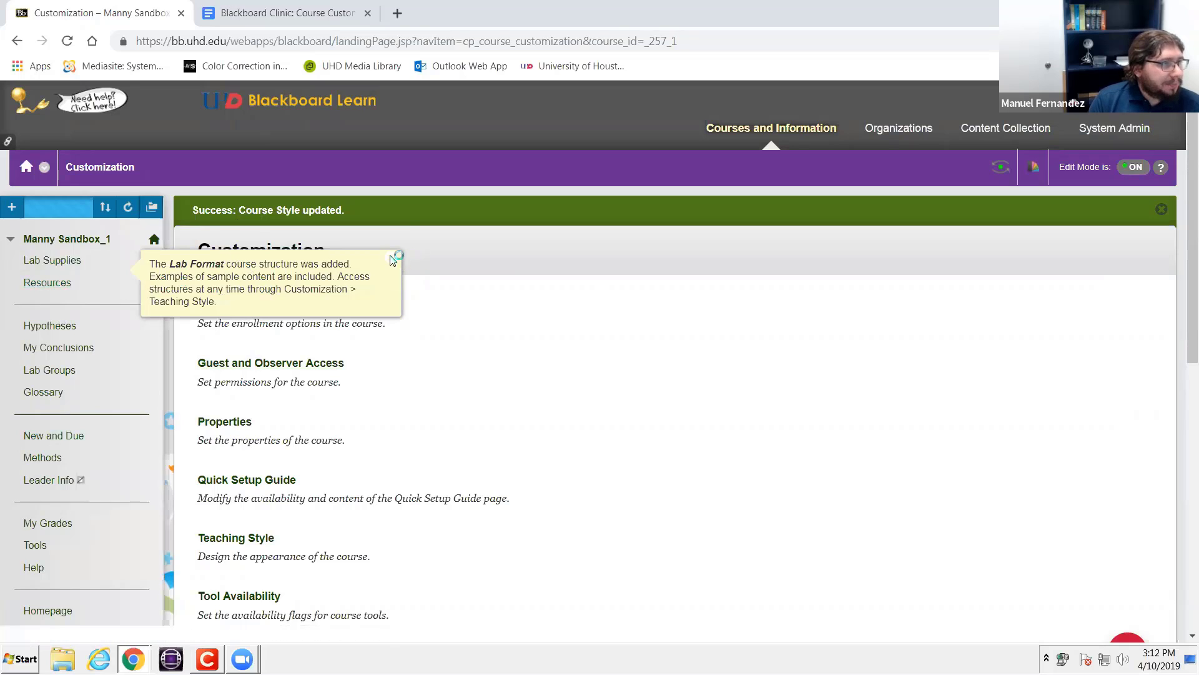
pyautogui.click(391, 257)
# Open the Lab Supplies content area and read its course content notes, how-to instructions and sample chapter folder
pyautogui.click(40, 266)
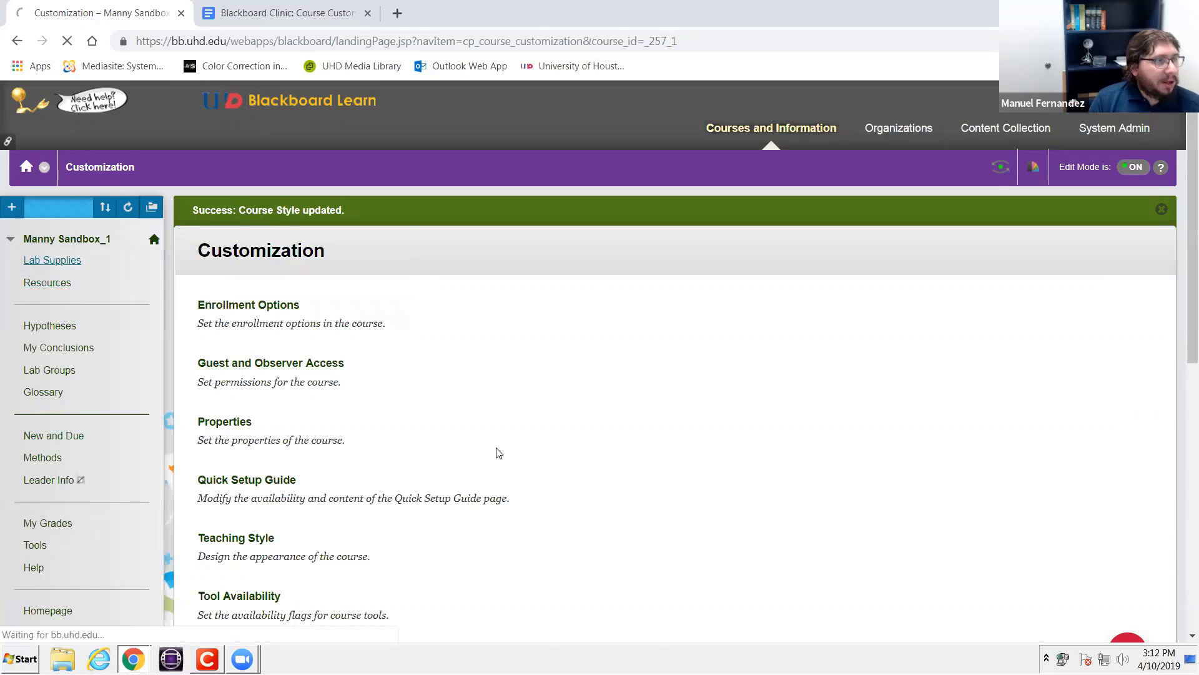
pyautogui.scroll(-3, 492, 447)
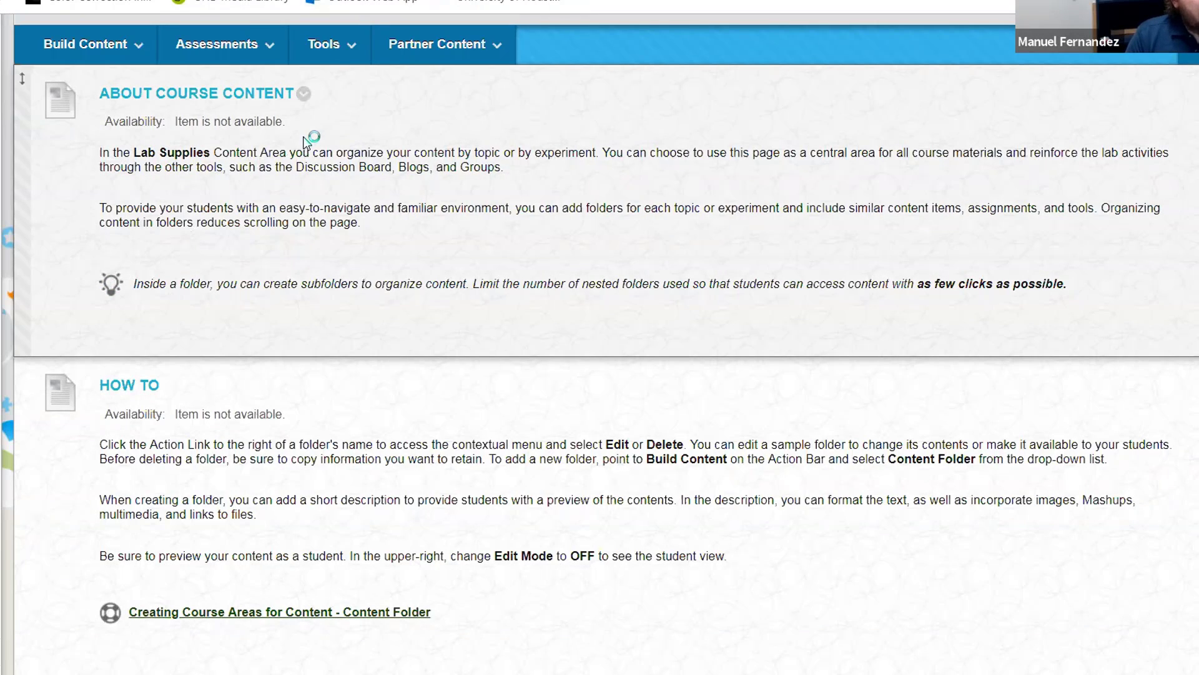
pyautogui.moveTo(368, 156); pyautogui.dragTo(594, 179)
pyautogui.click(594, 179)
pyautogui.scroll(-5, 440, 231)
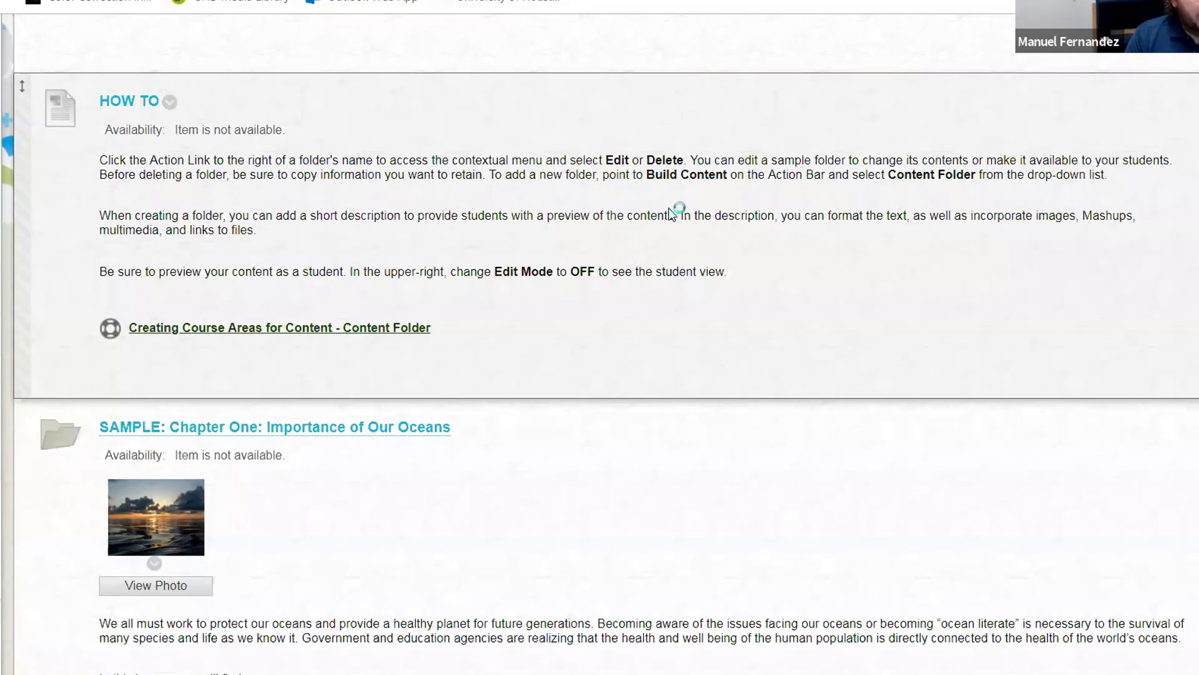
pyautogui.scroll(5, 909, 275)
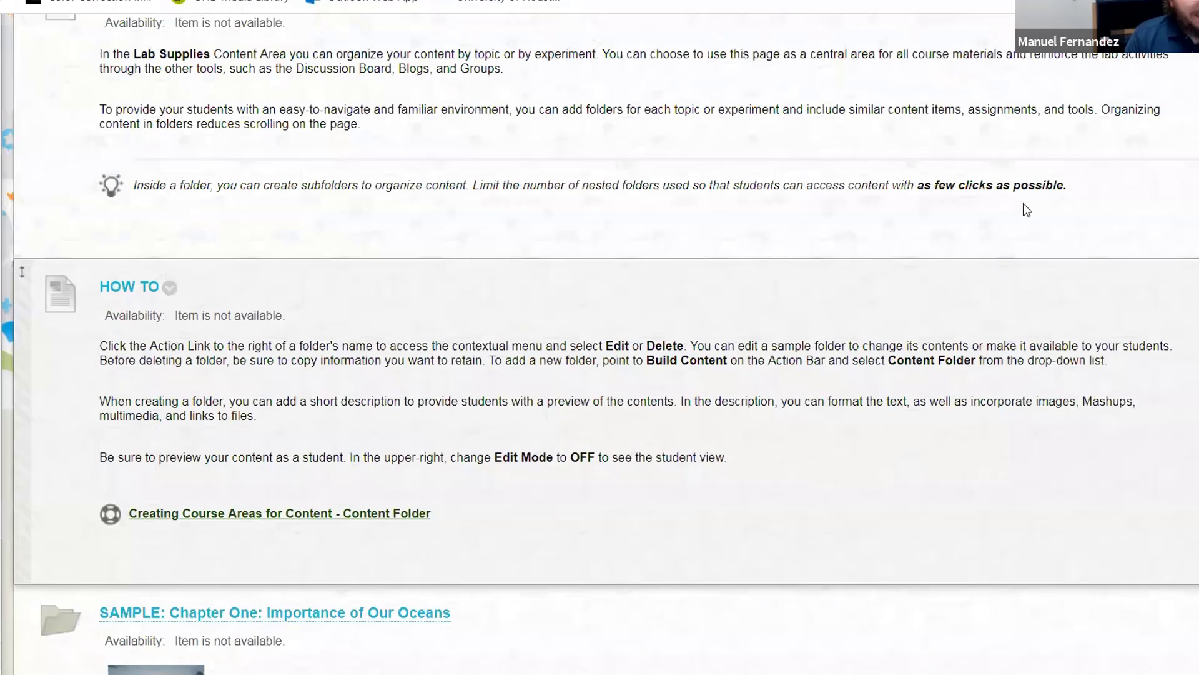
pyautogui.scroll(-10, 230, 386)
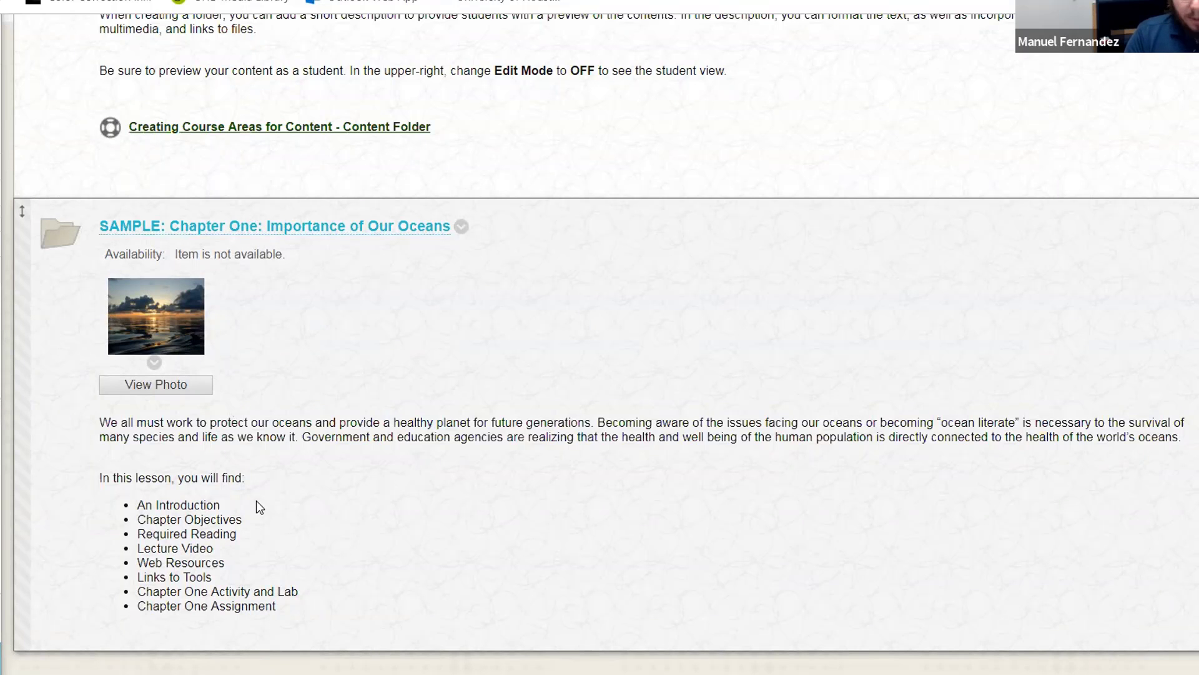
pyautogui.scroll(12, 142, 497)
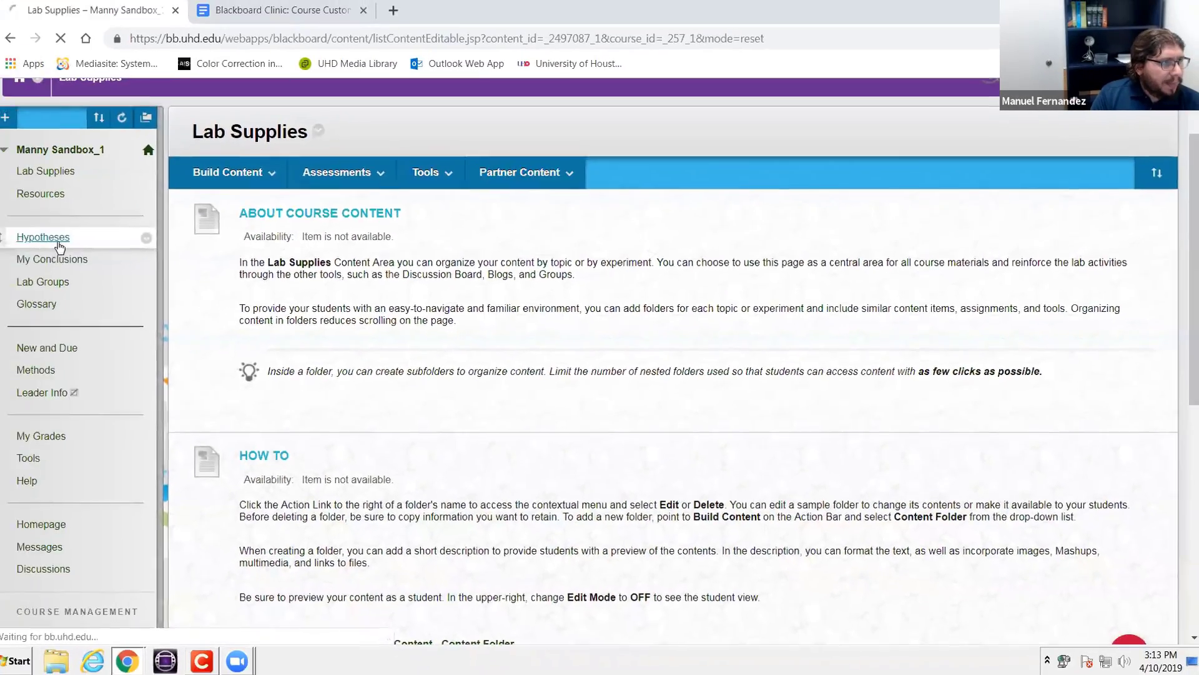
# Open the Hypotheses discussion board and look over its introductory and sample forums
pyautogui.click(56, 238)
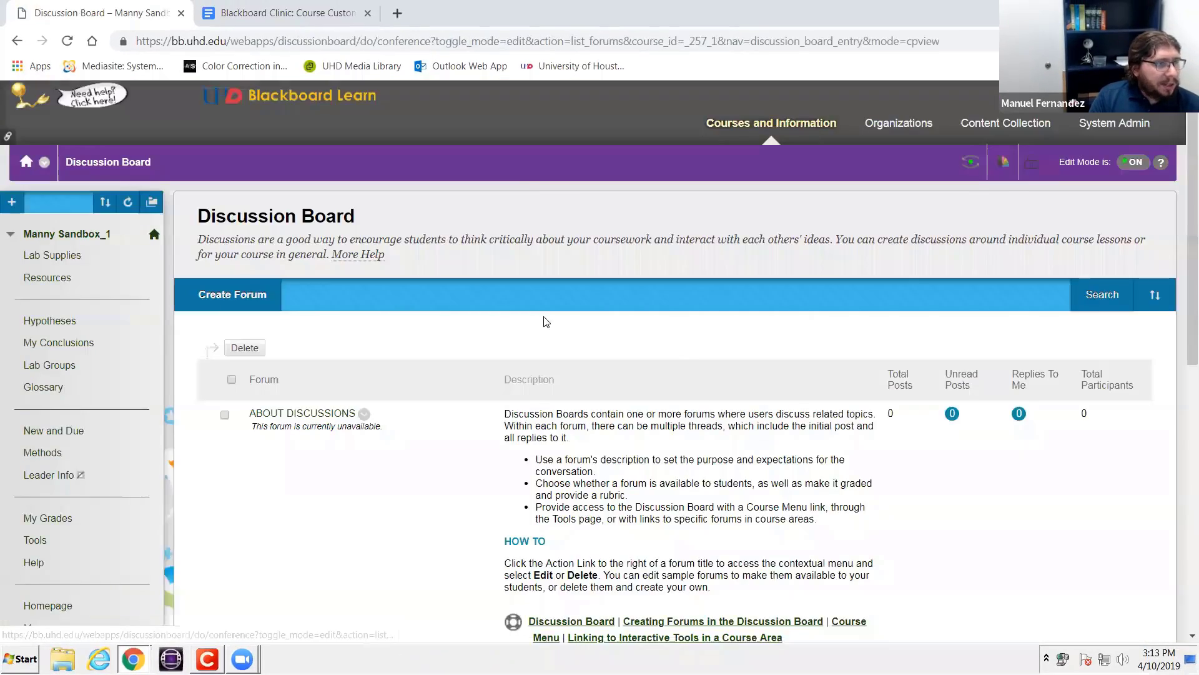
pyautogui.scroll(-9, 375, 387)
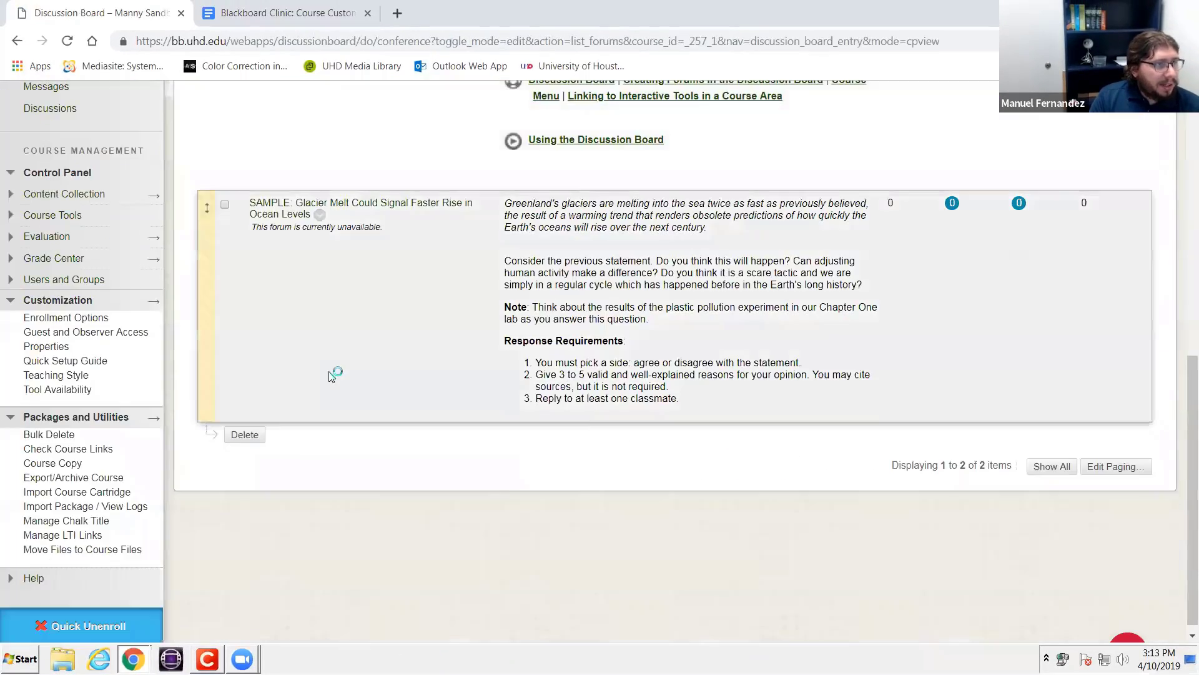
pyautogui.scroll(5, 187, 400)
pyautogui.scroll(3, 62, 417)
# View the My Conclusions and Lab Groups pages, dismiss the group management tip, and open the Glossary to view its sample terms
pyautogui.click(46, 268)
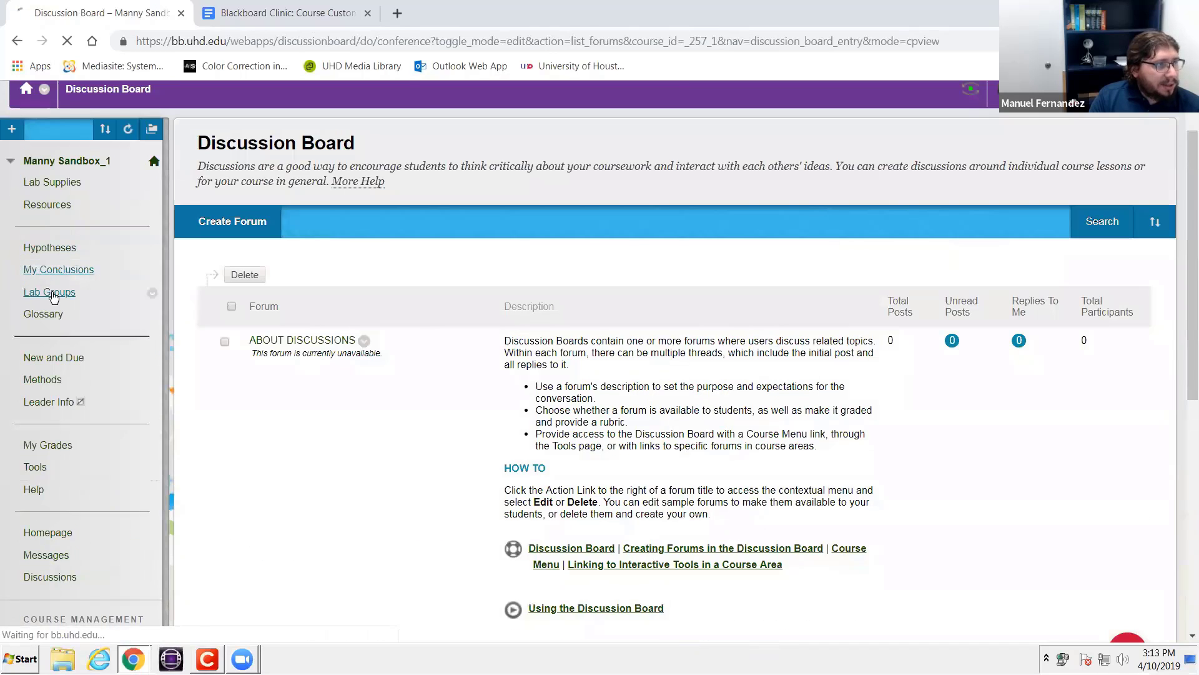
pyautogui.click(53, 371)
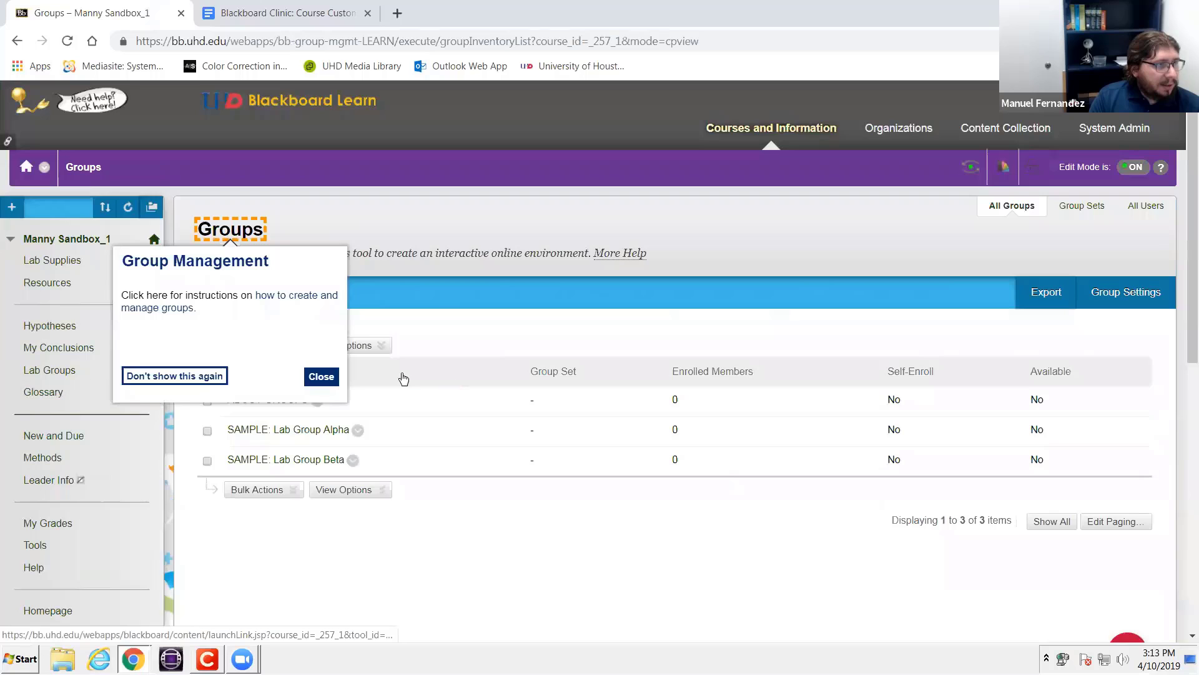
pyautogui.click(323, 380)
pyautogui.click(38, 392)
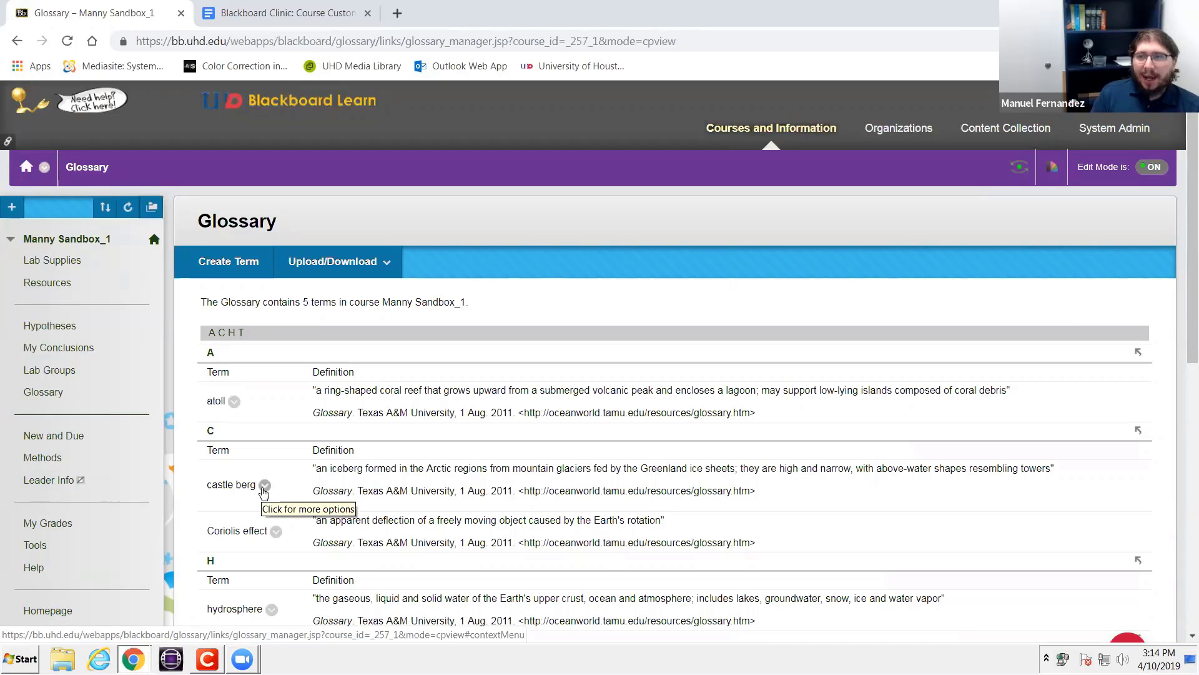
# Open the New and Due page and look over its announcement, task and to-do modules
pyautogui.click(53, 435)
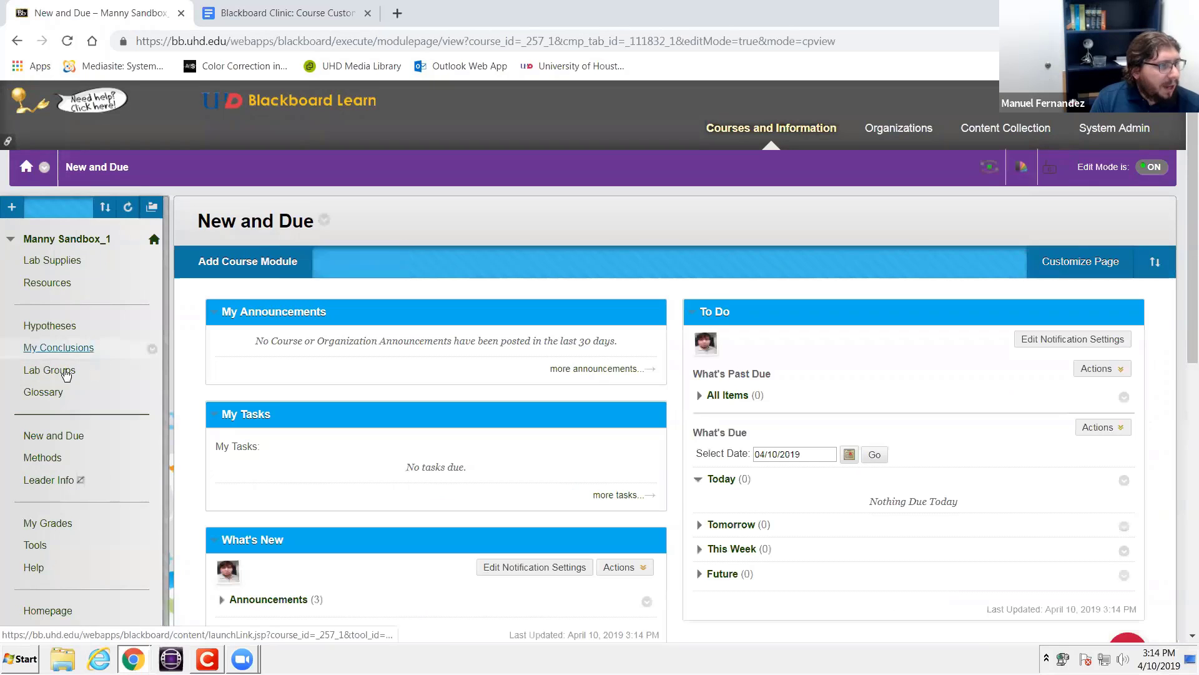
pyautogui.scroll(-1, 280, 278)
pyautogui.scroll(-1, 280, 279)
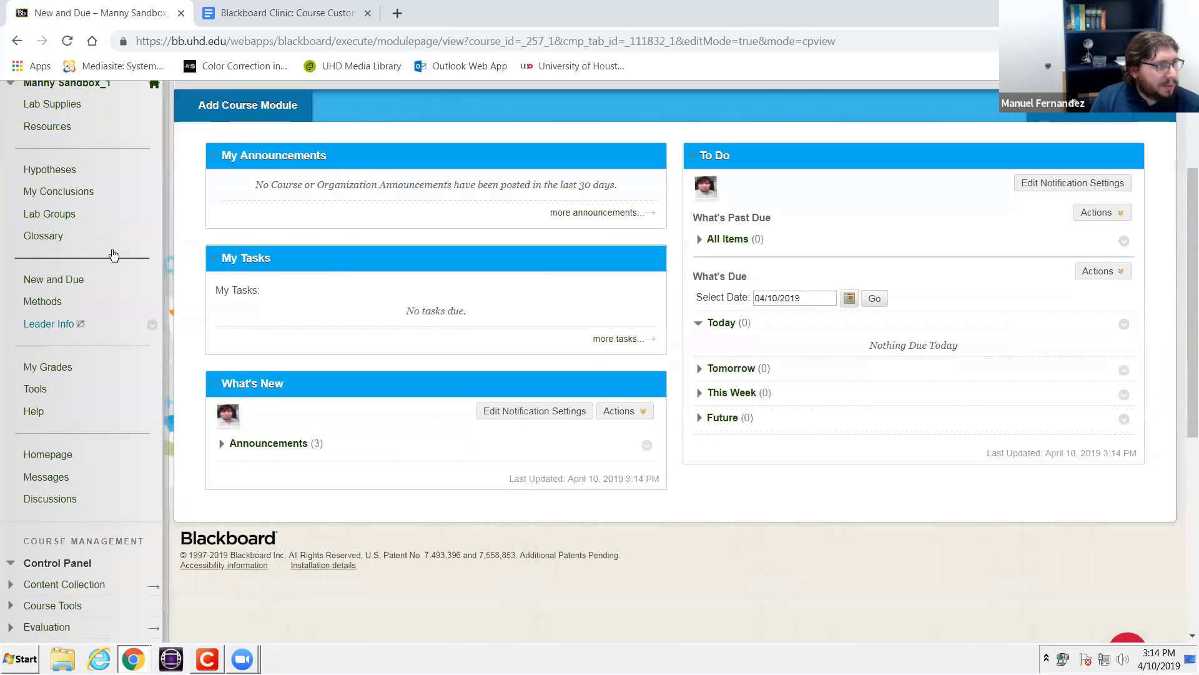
# Open the Methods content area and look through its guidance on presenting introductory course information
pyautogui.click(42, 302)
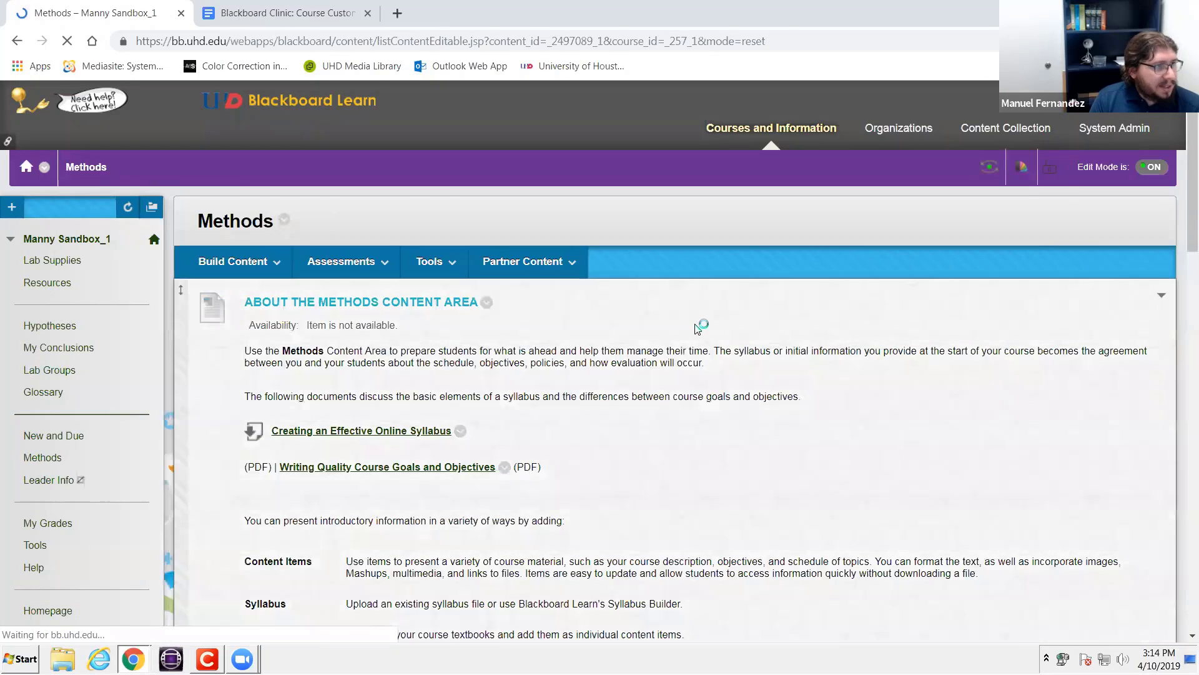
pyautogui.scroll(-4, 247, 473)
pyautogui.scroll(-3, 247, 473)
pyautogui.scroll(4, 49, 412)
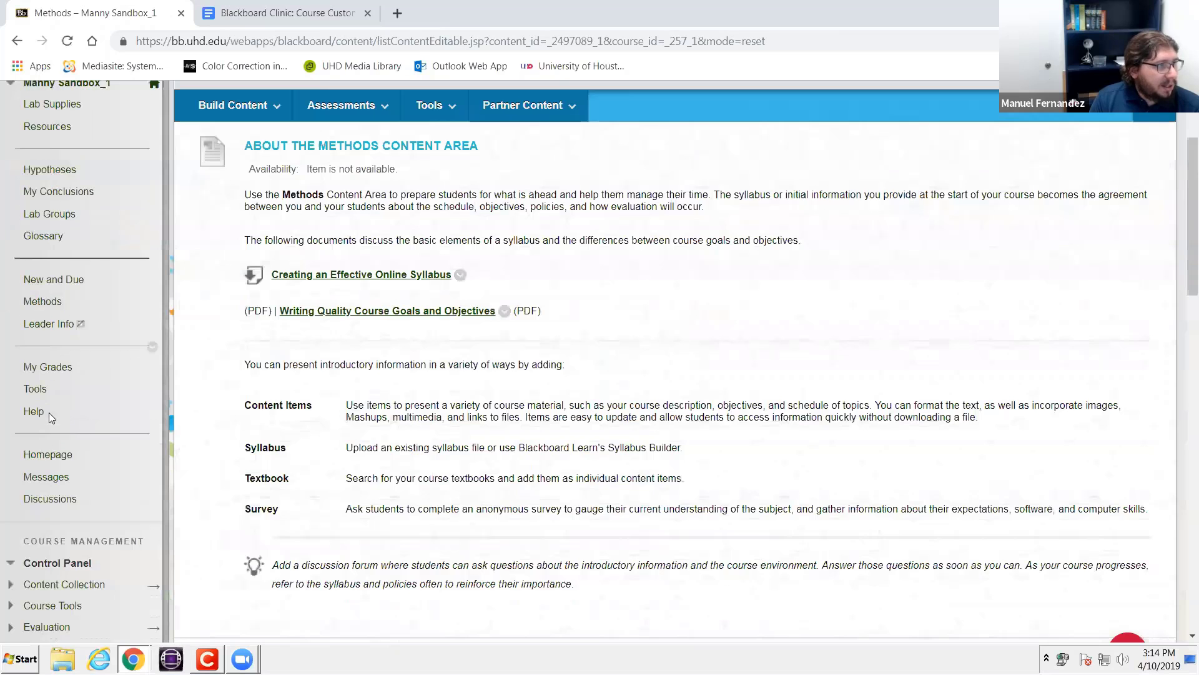
# View the course Tools page and revisit the Lab Supplies area down to its sample chapter folder
pyautogui.scroll(-1, 63, 293)
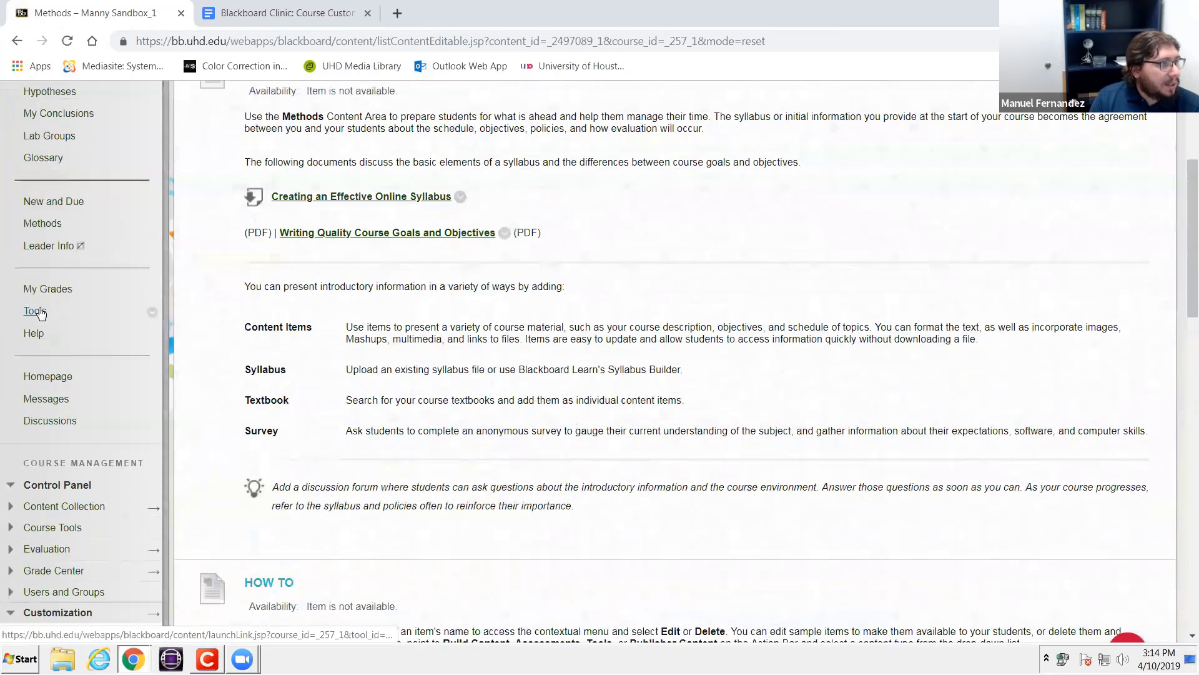
pyautogui.click(34, 312)
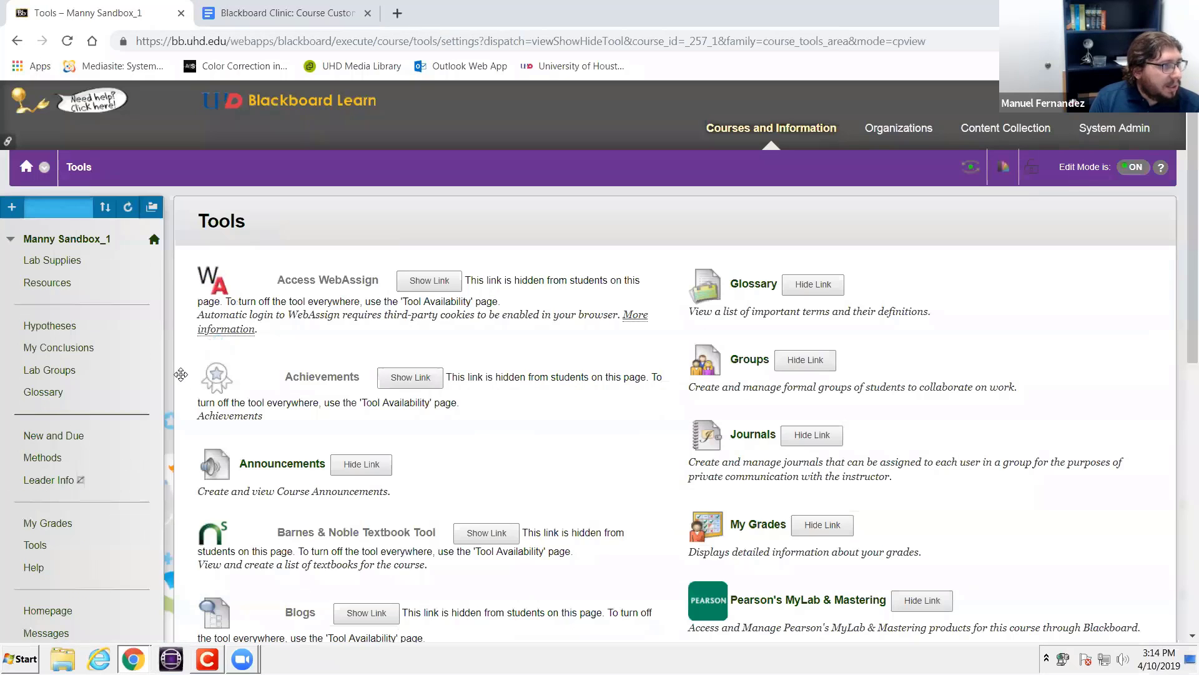
pyautogui.click(52, 260)
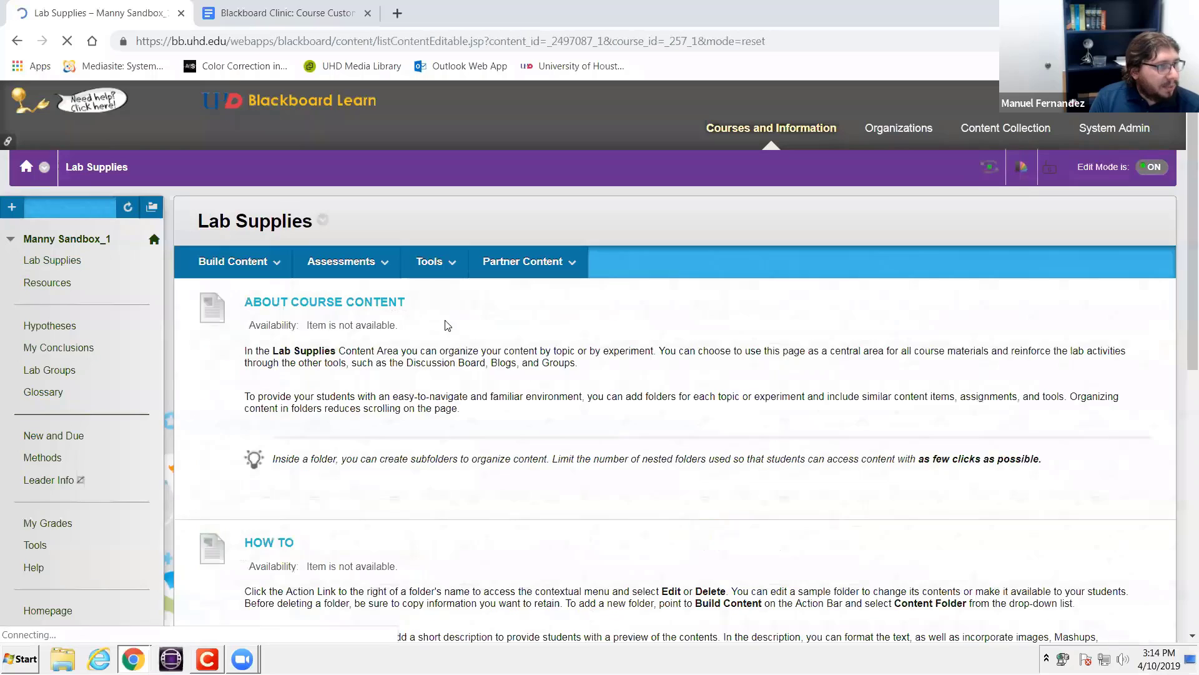
pyautogui.scroll(-6, 423, 310)
pyautogui.scroll(-3, 400, 318)
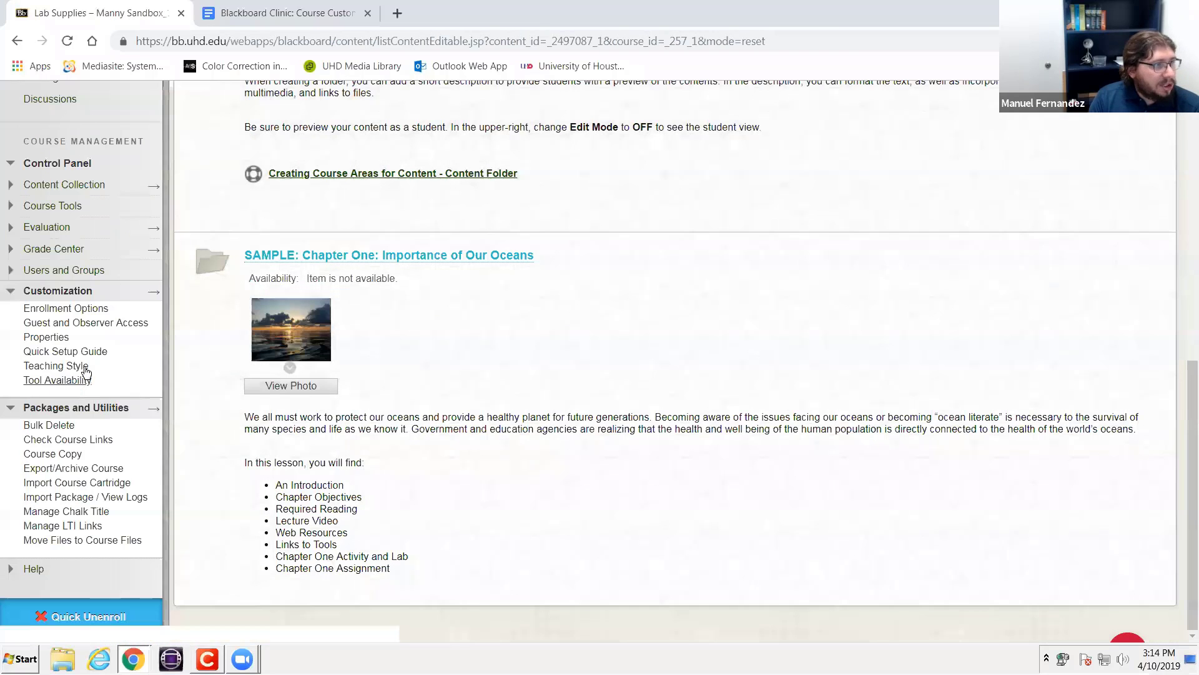
# Return to the Teaching Style page and preview the Activity course structure
pyautogui.click(63, 367)
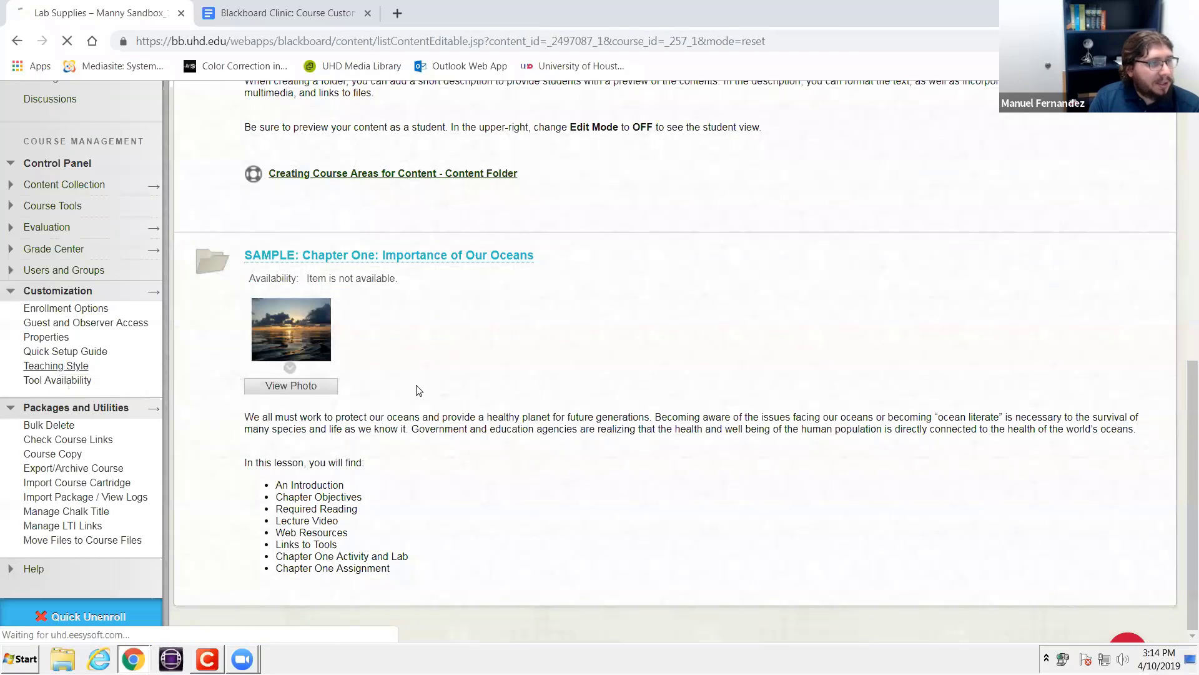
pyautogui.scroll(-6, 225, 319)
pyautogui.scroll(4, 225, 319)
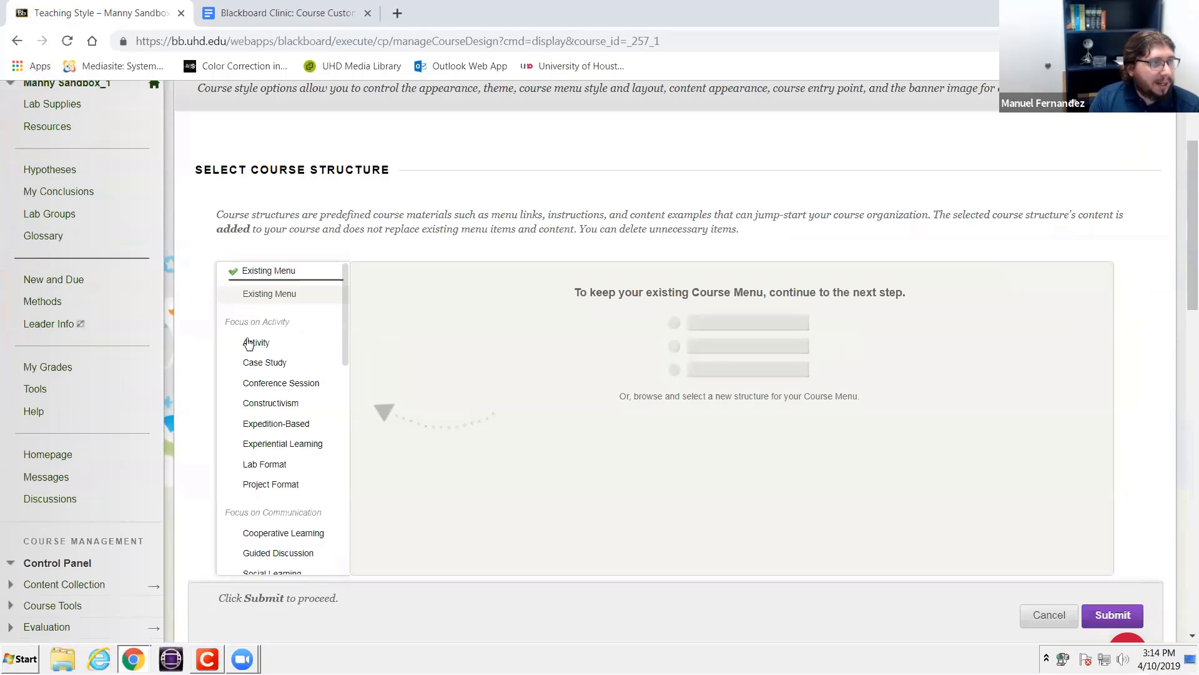
pyautogui.click(253, 342)
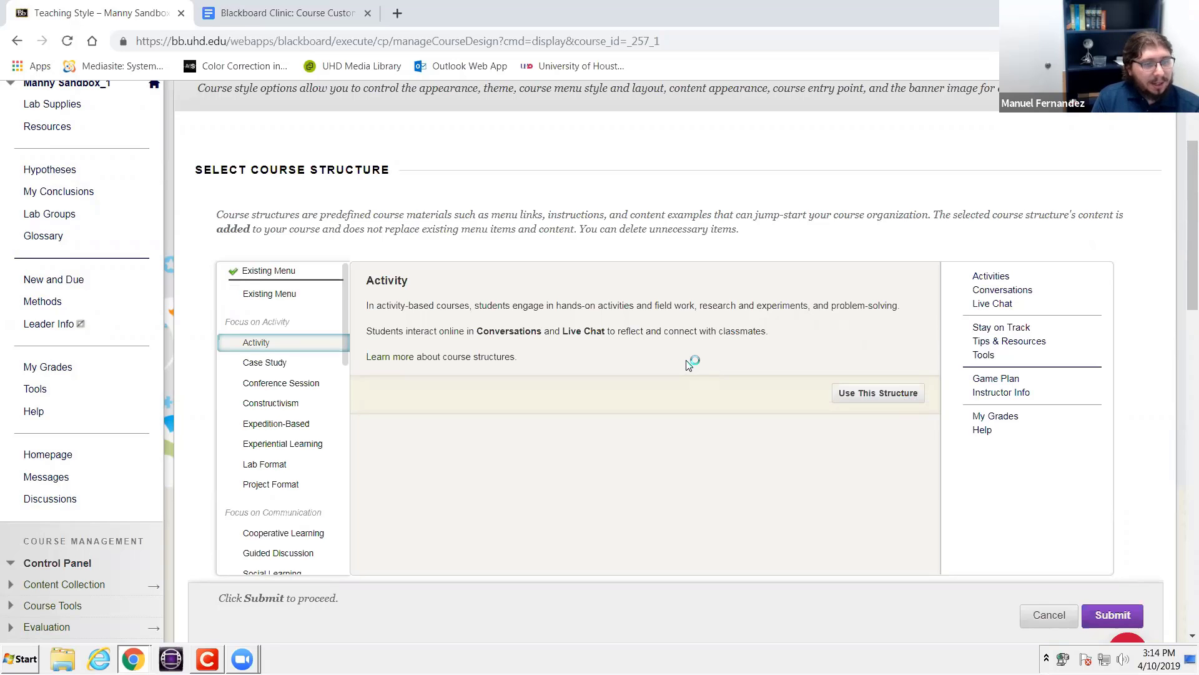
# Add the Cooperative Learning course structure to the course with its content examples included
pyautogui.scroll(-3, 693, 378)
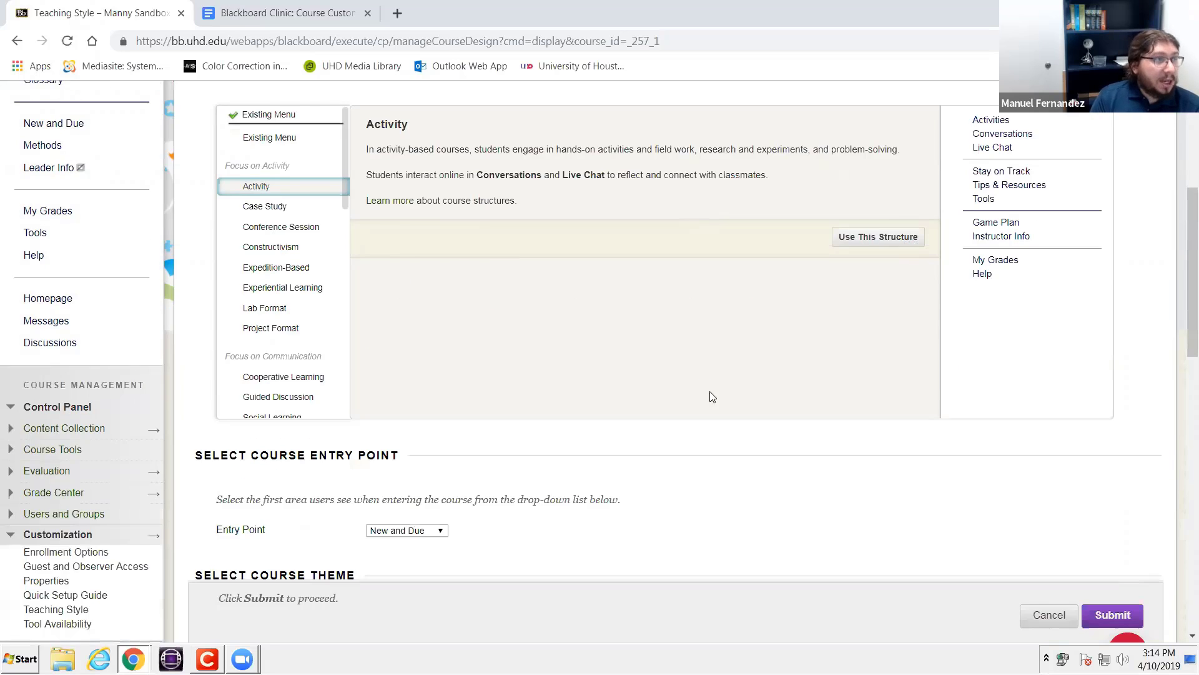
pyautogui.scroll(3, 662, 400)
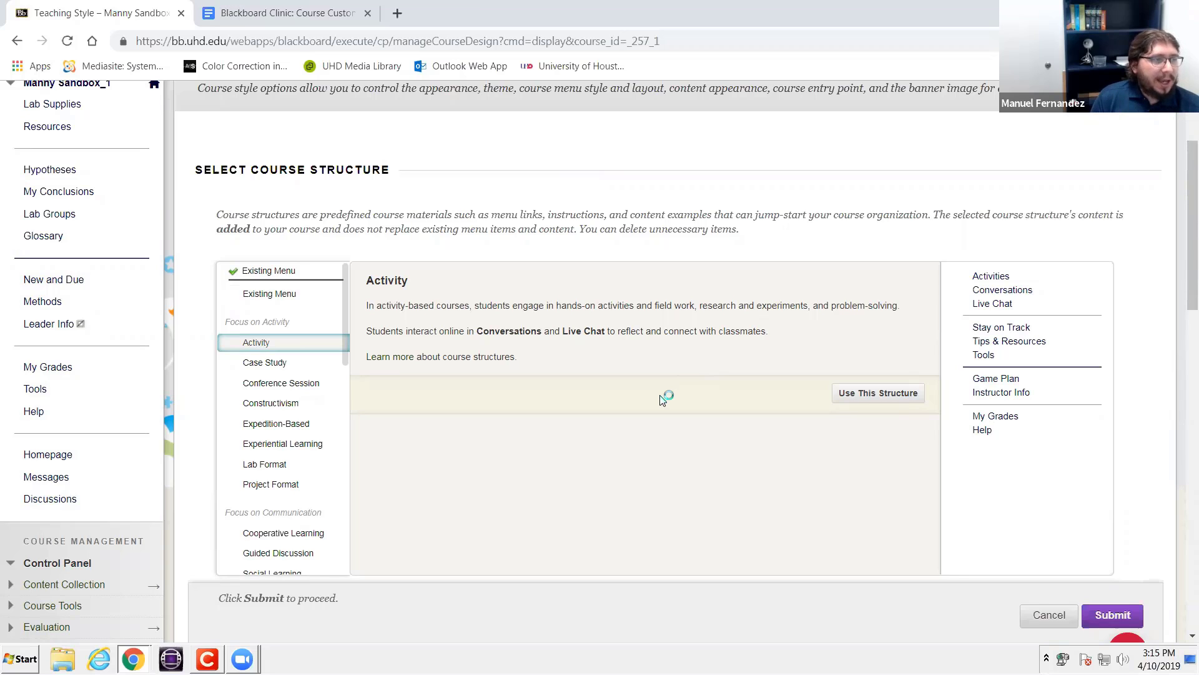
pyautogui.click(303, 536)
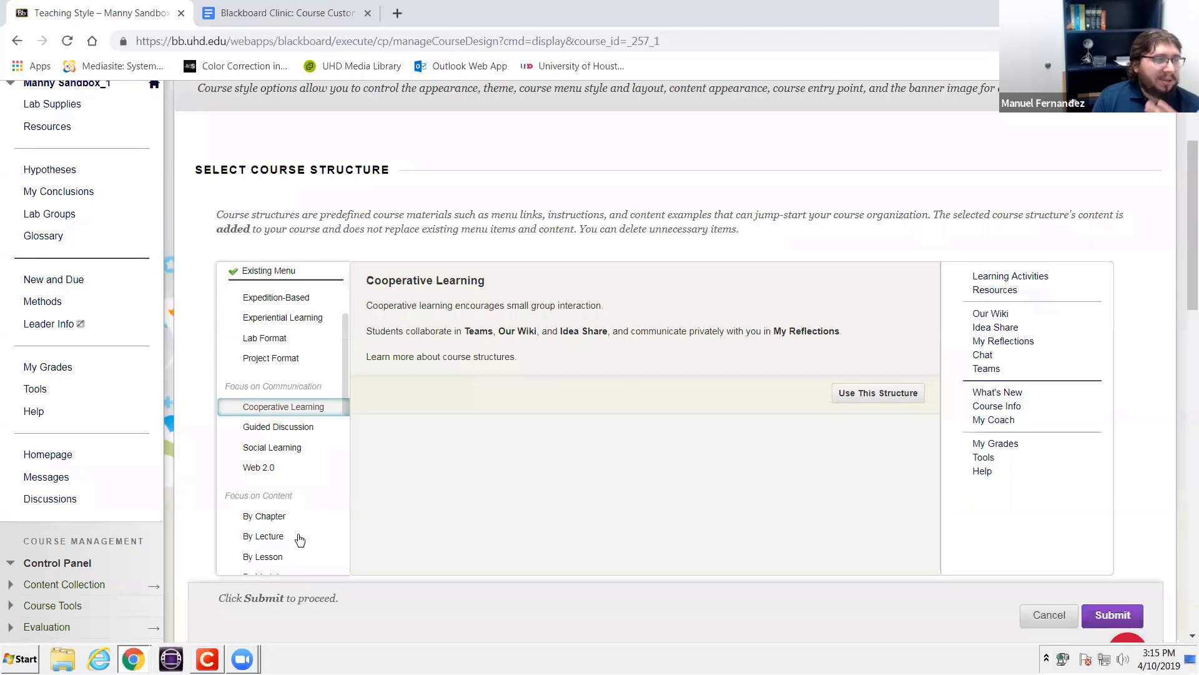
pyautogui.click(855, 392)
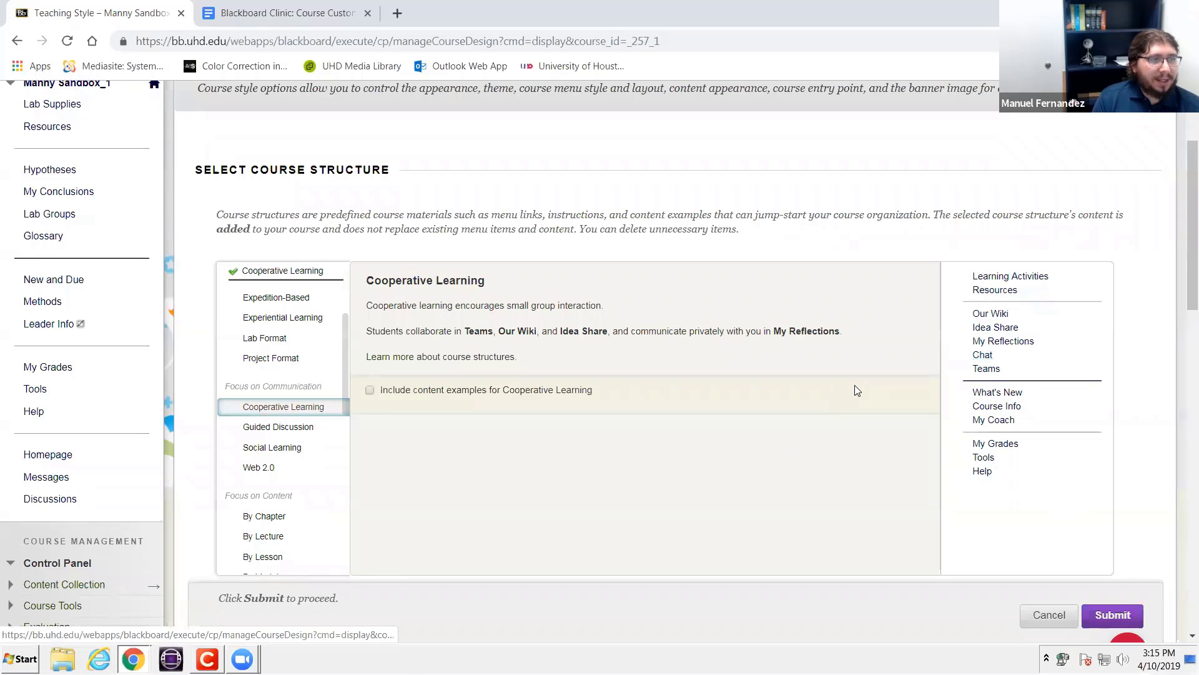
pyautogui.click(370, 391)
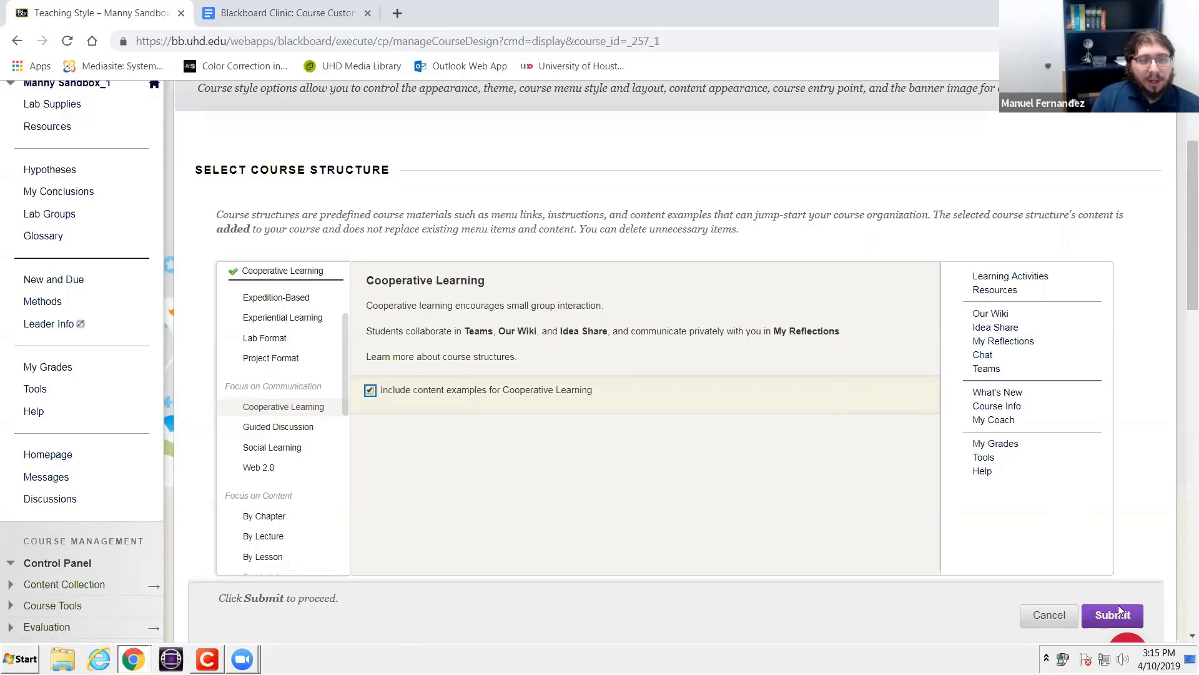
pyautogui.click(1116, 615)
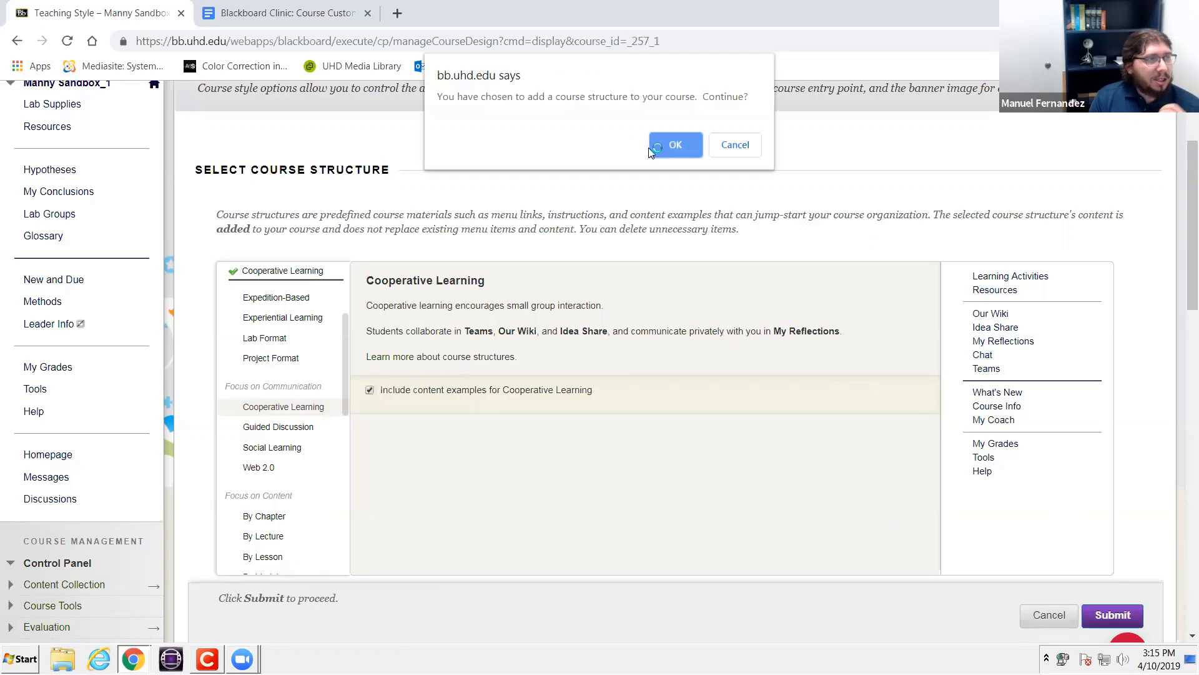
pyautogui.click(656, 149)
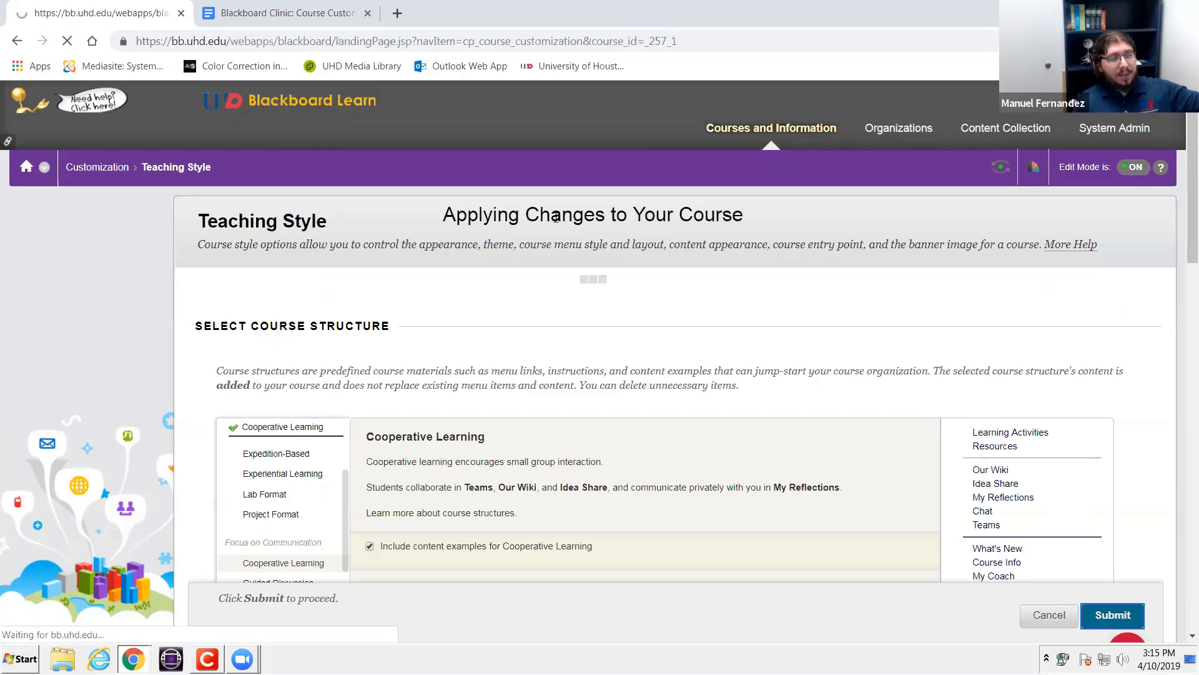
# Look over the course menu to see how the Cooperative Learning links sit alongside the earlier items
pyautogui.scroll(-8, 69, 249)
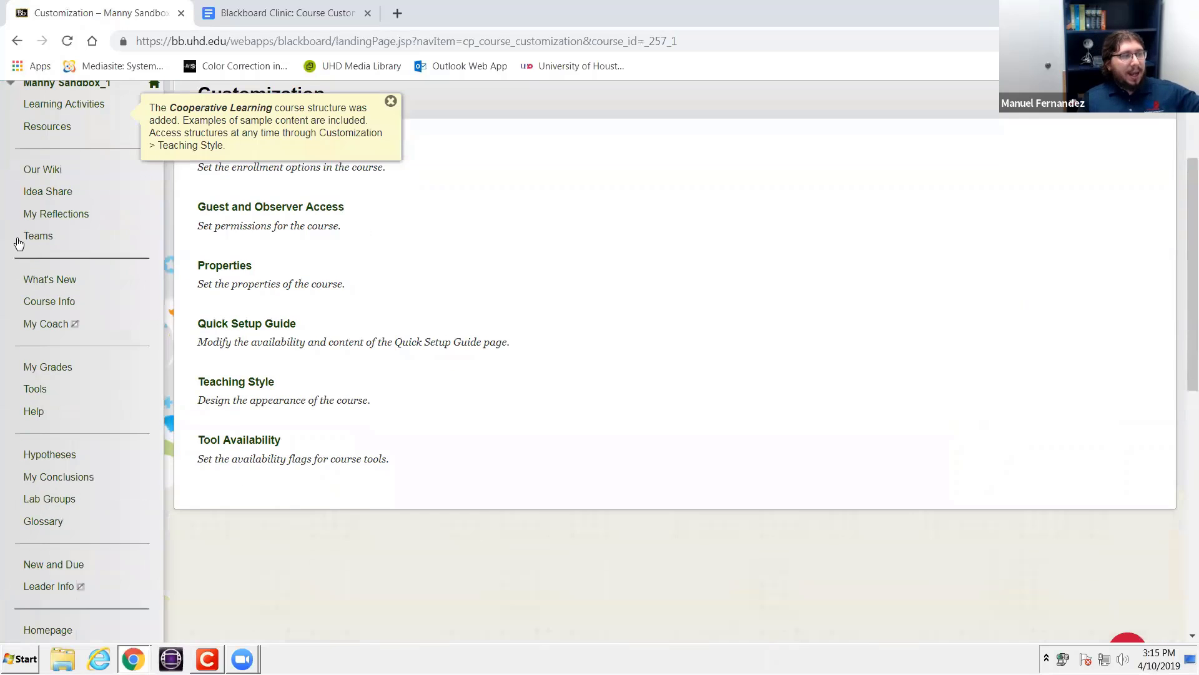
pyautogui.scroll(4, 75, 354)
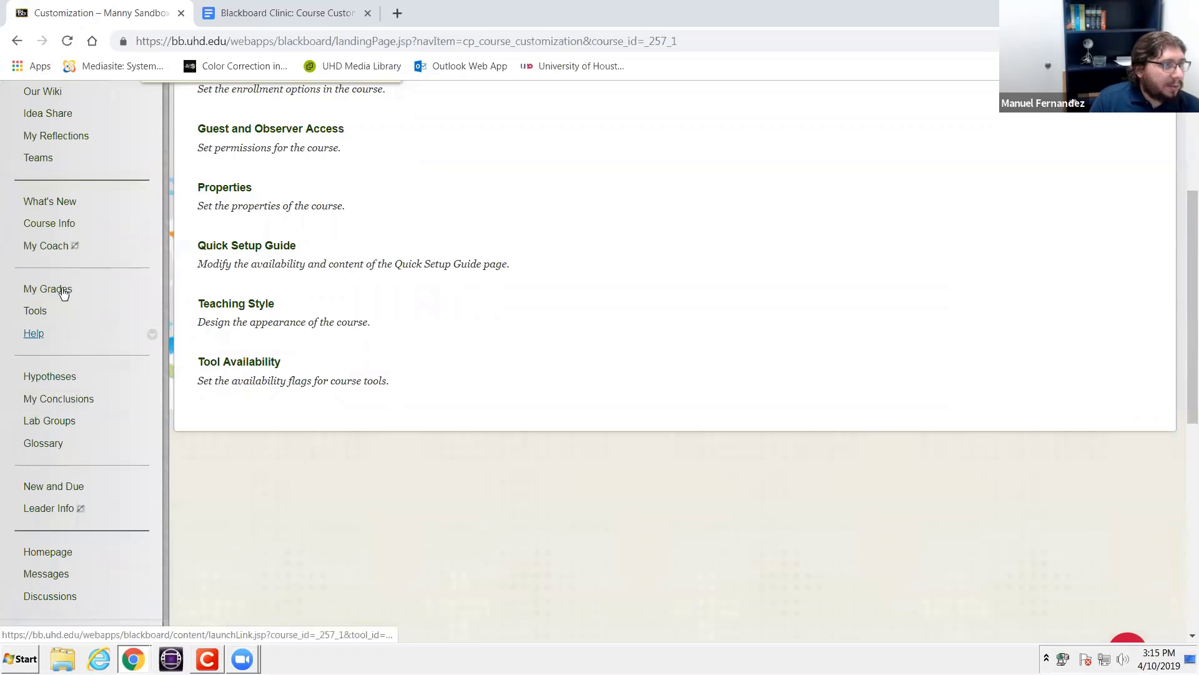
pyautogui.scroll(1, 83, 499)
pyautogui.scroll(-1, 100, 437)
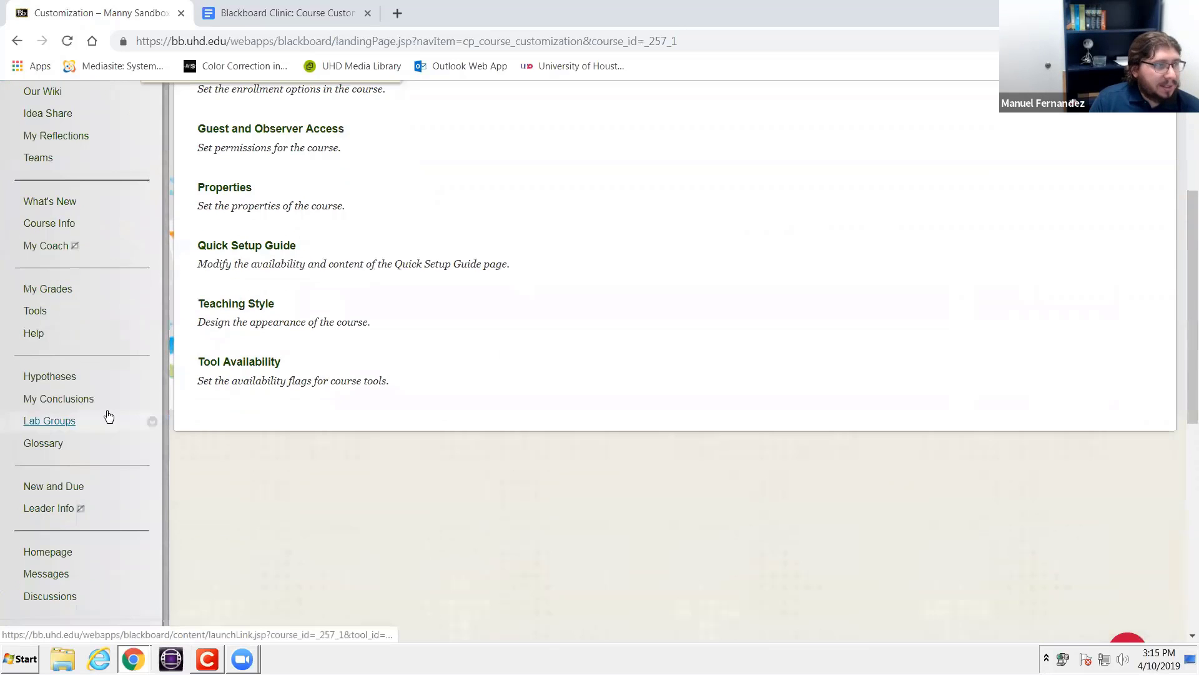
pyautogui.scroll(3, 81, 456)
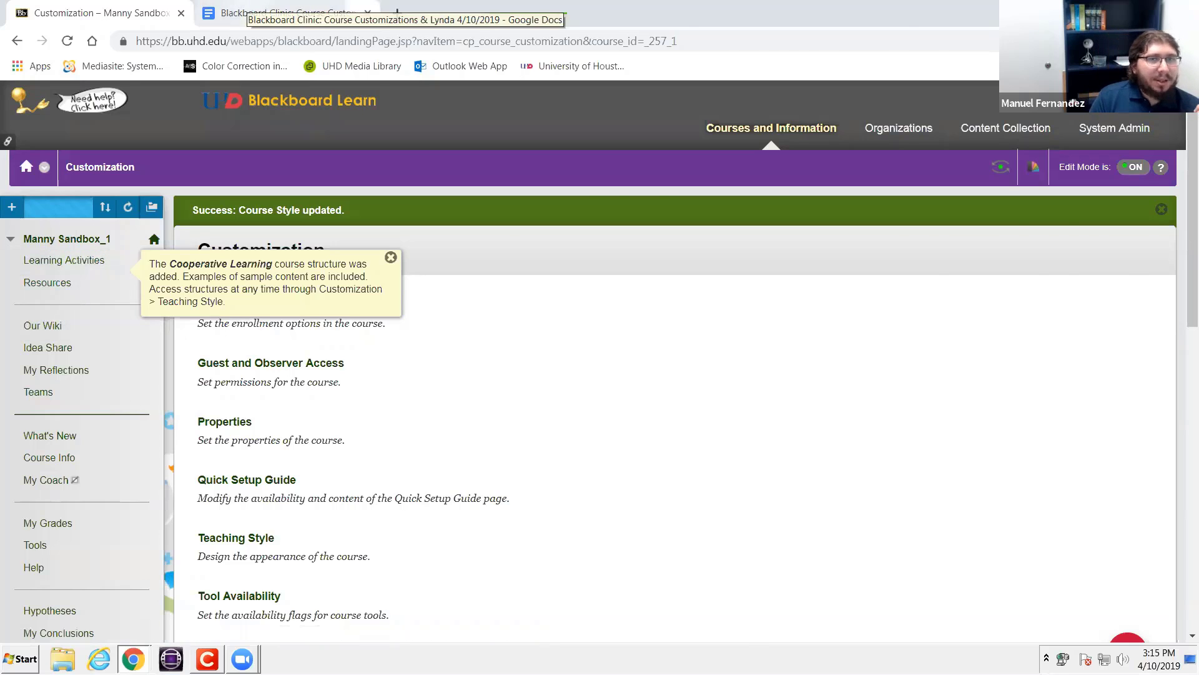
# Close the Blackboard Clinic document's browser tab and dismiss the notice about the added course structure
pyautogui.click(368, 13)
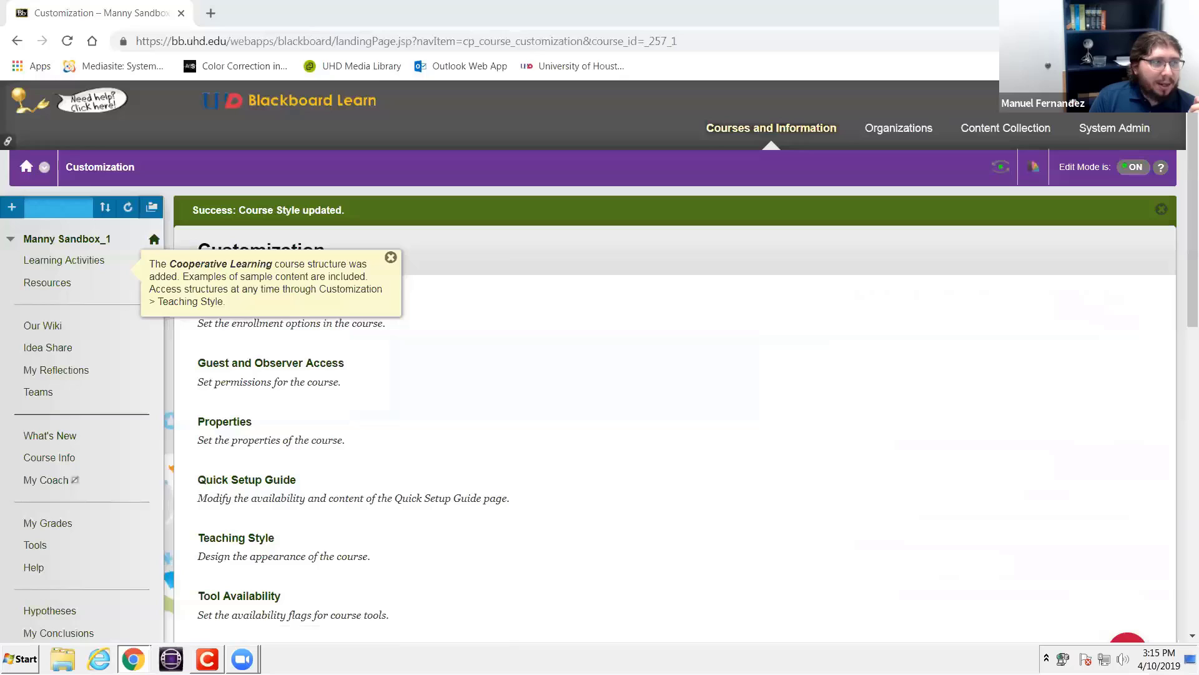
pyautogui.click(394, 260)
pyautogui.scroll(-3, 181, 328)
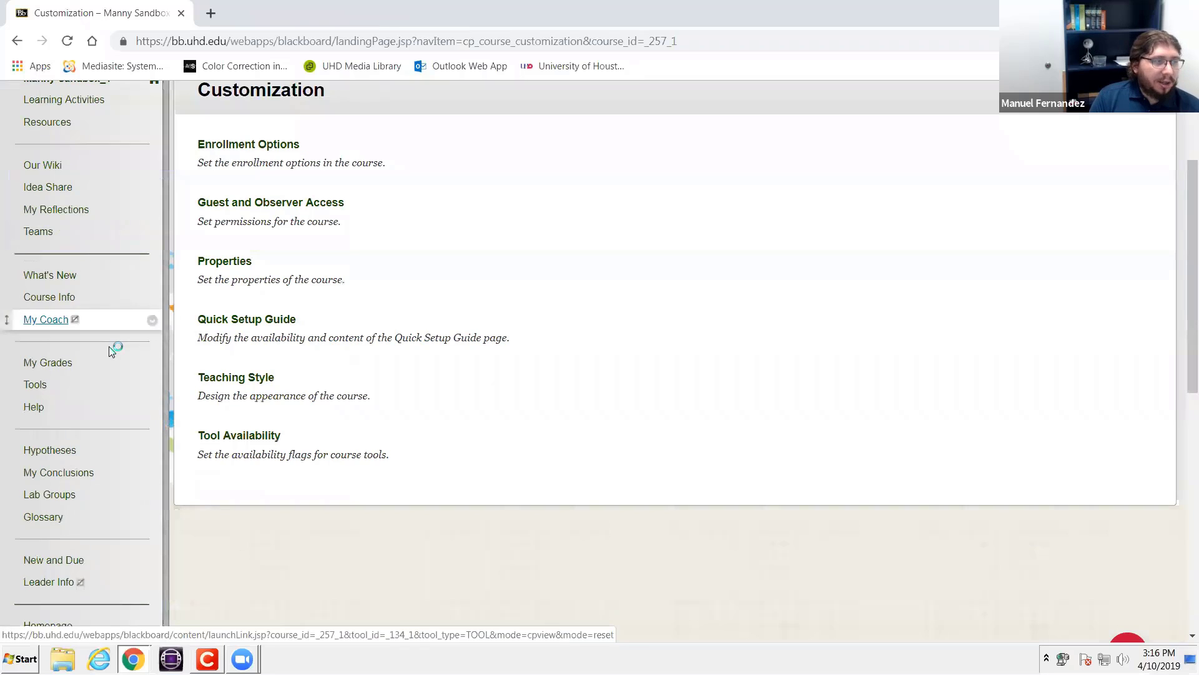
pyautogui.scroll(-1, 111, 349)
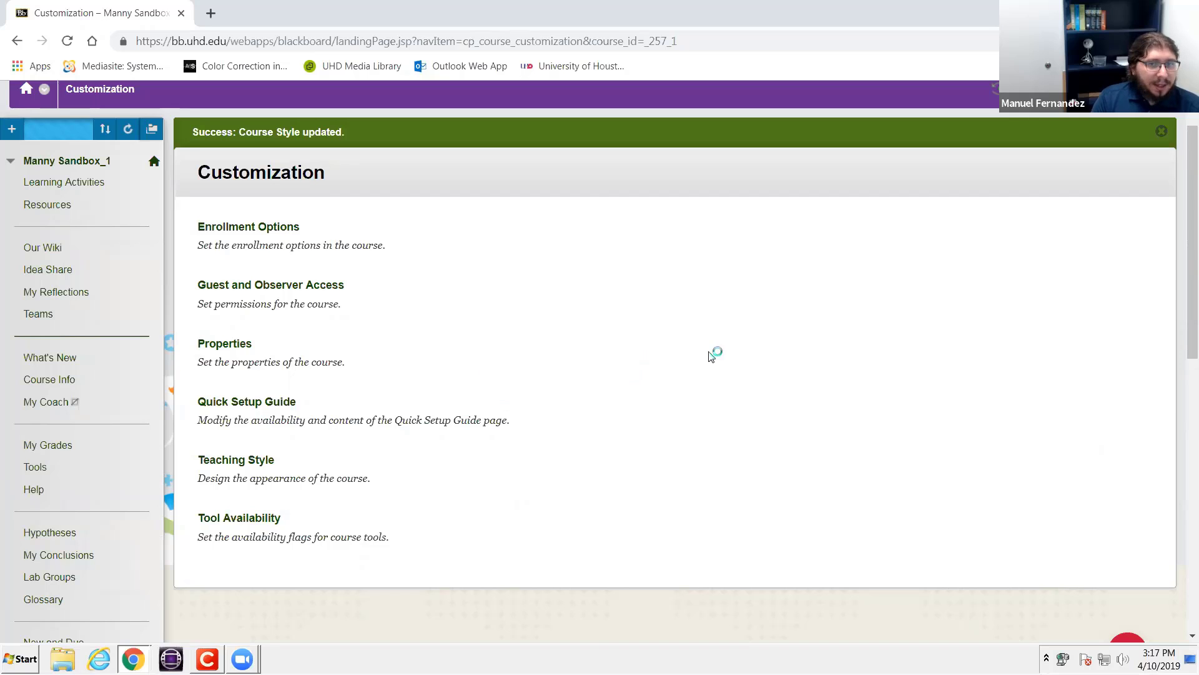
# Reopen the Teaching Style page and view the list of available course entry points
pyautogui.scroll(-5, 592, 353)
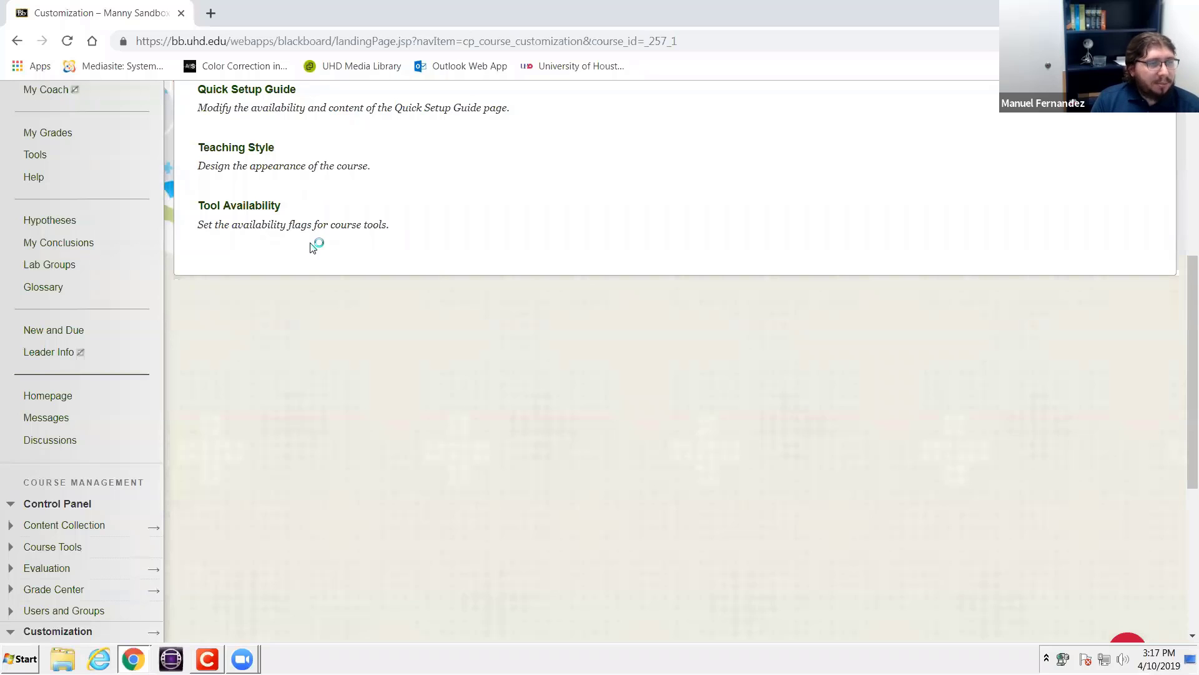
pyautogui.scroll(-3, 374, 350)
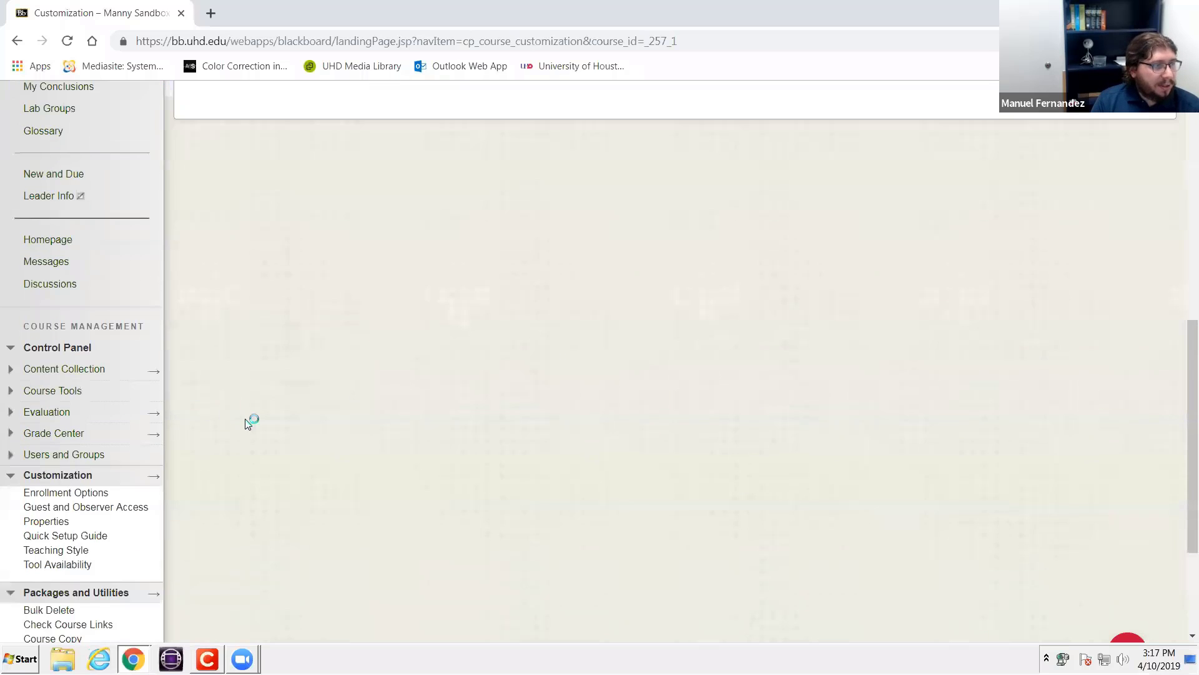
pyautogui.click(56, 550)
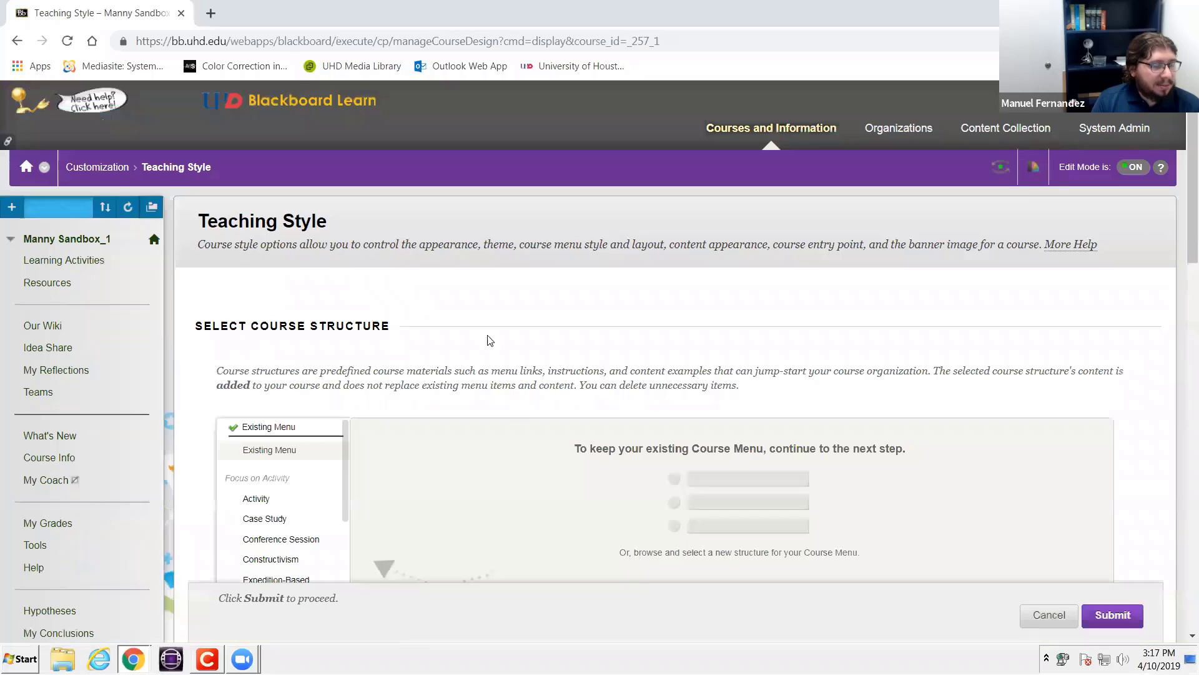
pyautogui.scroll(-10, 492, 225)
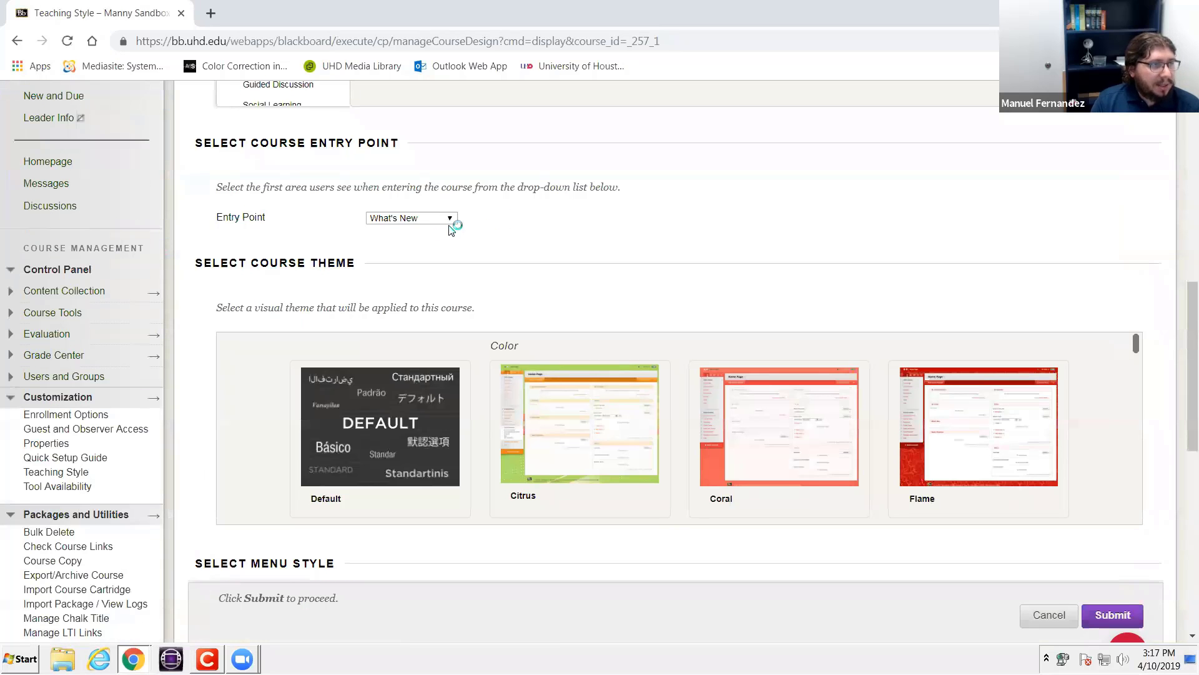
pyautogui.scroll(1, 527, 225)
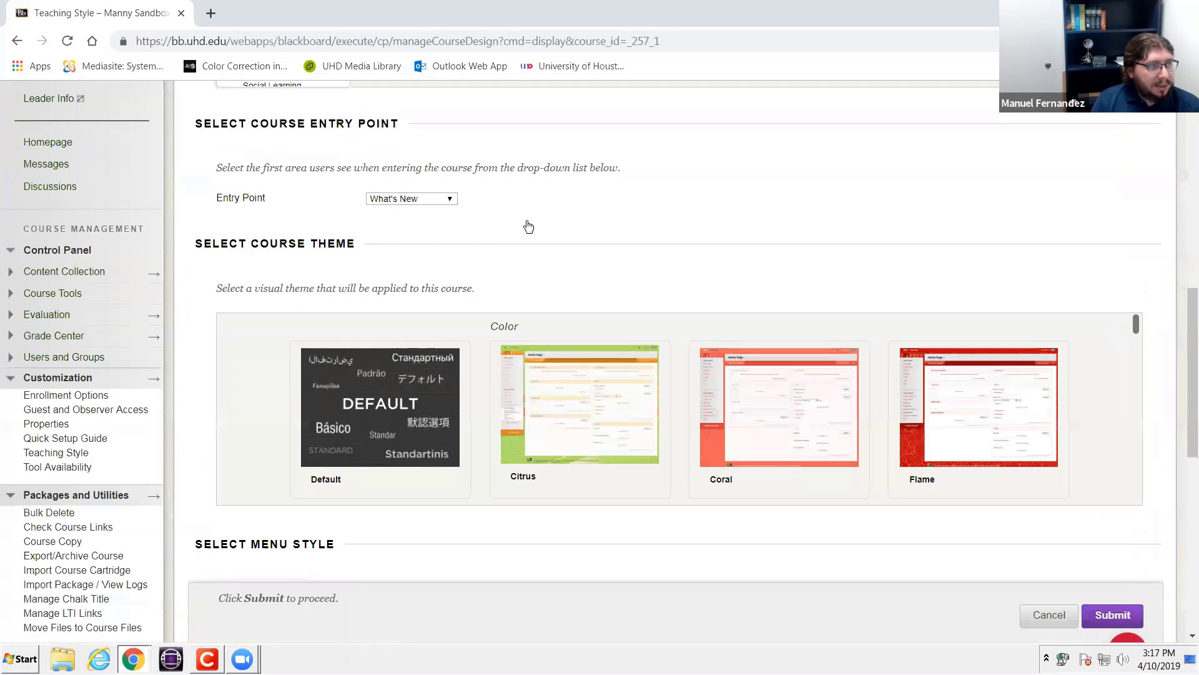
pyautogui.click(413, 296)
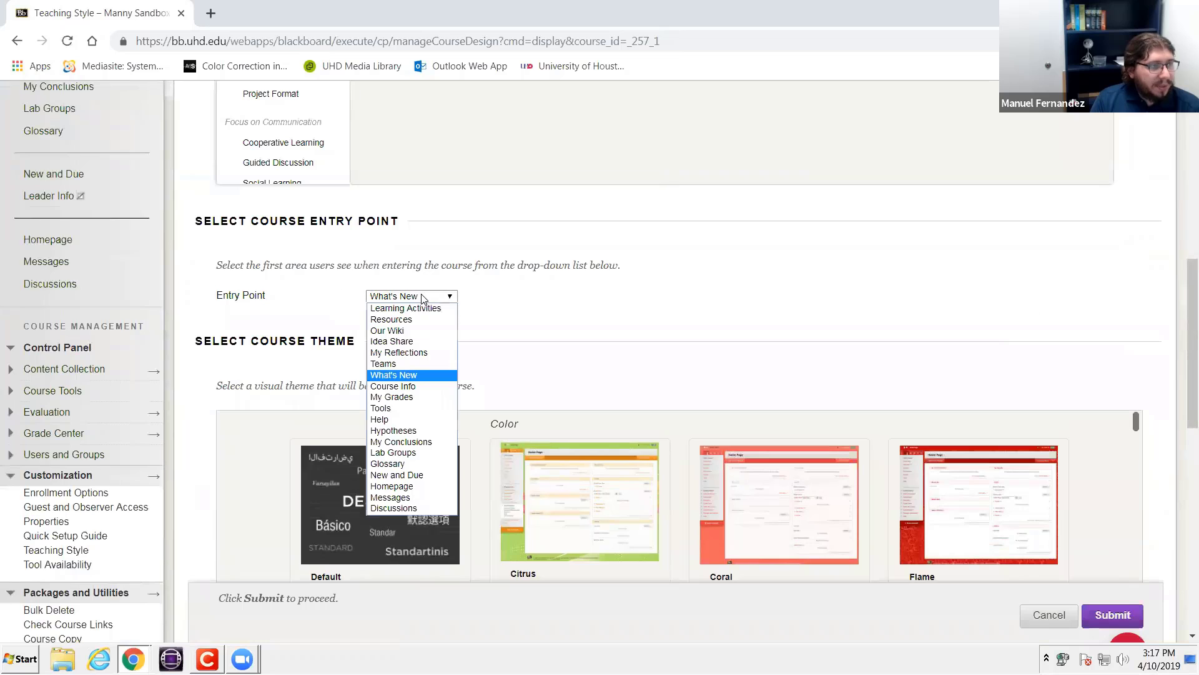
pyautogui.click(317, 298)
pyautogui.scroll(1, 318, 298)
pyautogui.scroll(-4, 188, 278)
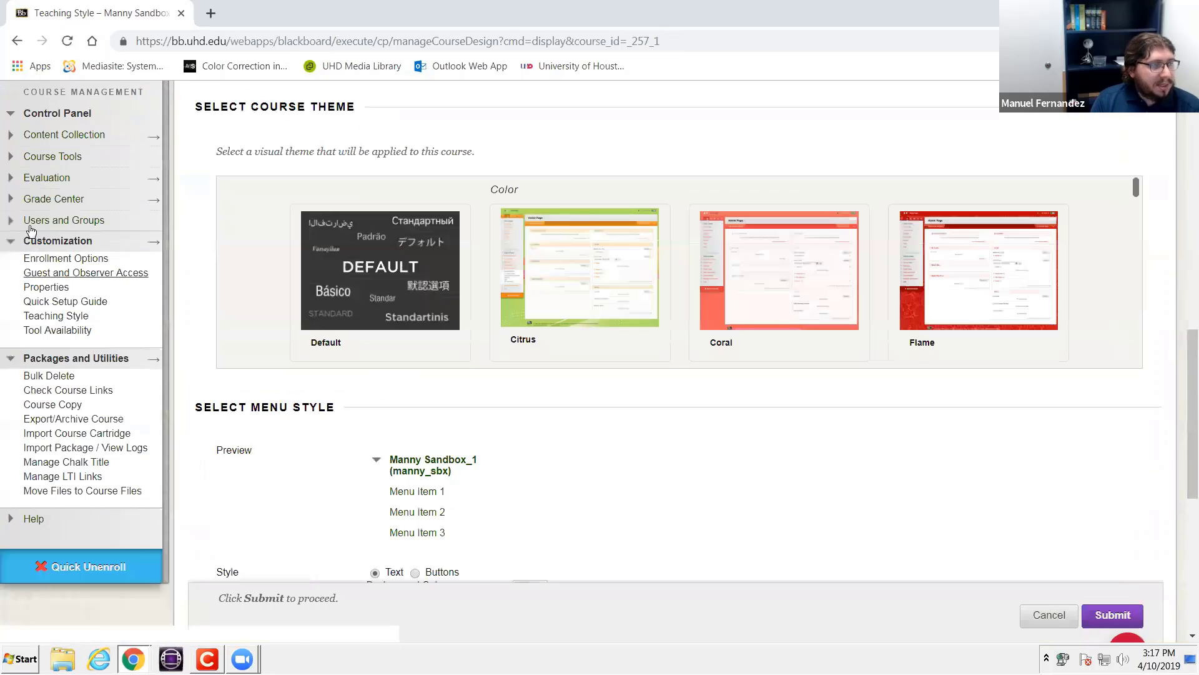
# Reload the Teaching Style page and compare the entry point choices with the links in the course menu
pyautogui.click(55, 316)
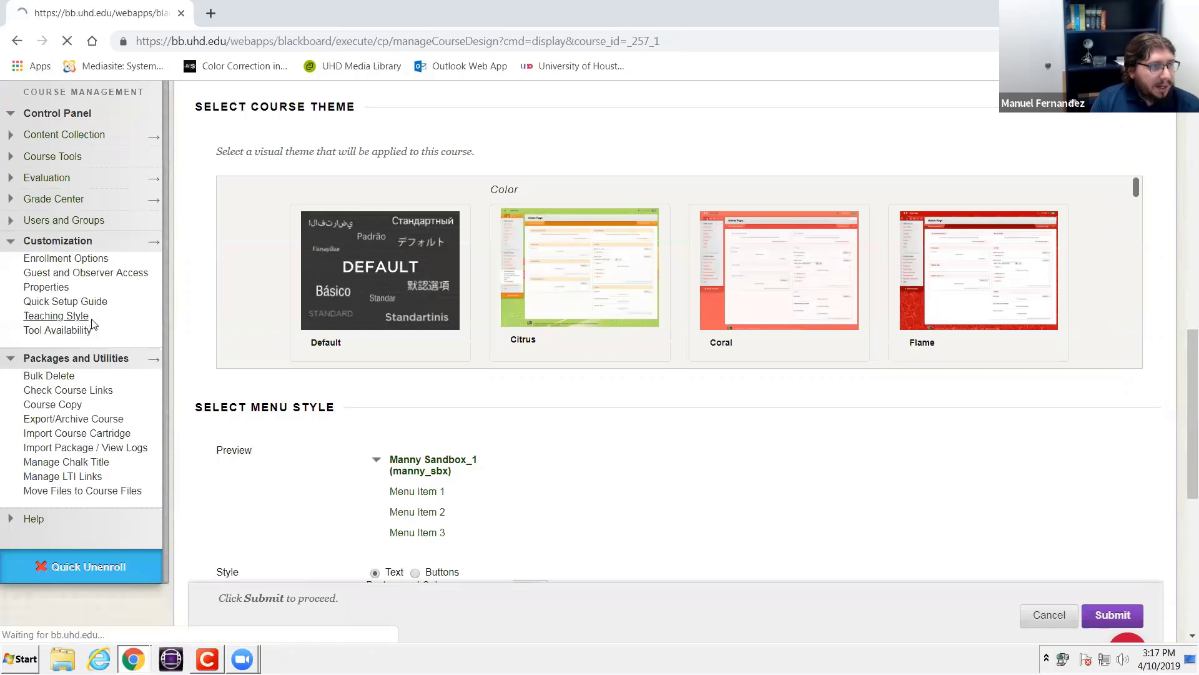
pyautogui.scroll(-2, 466, 287)
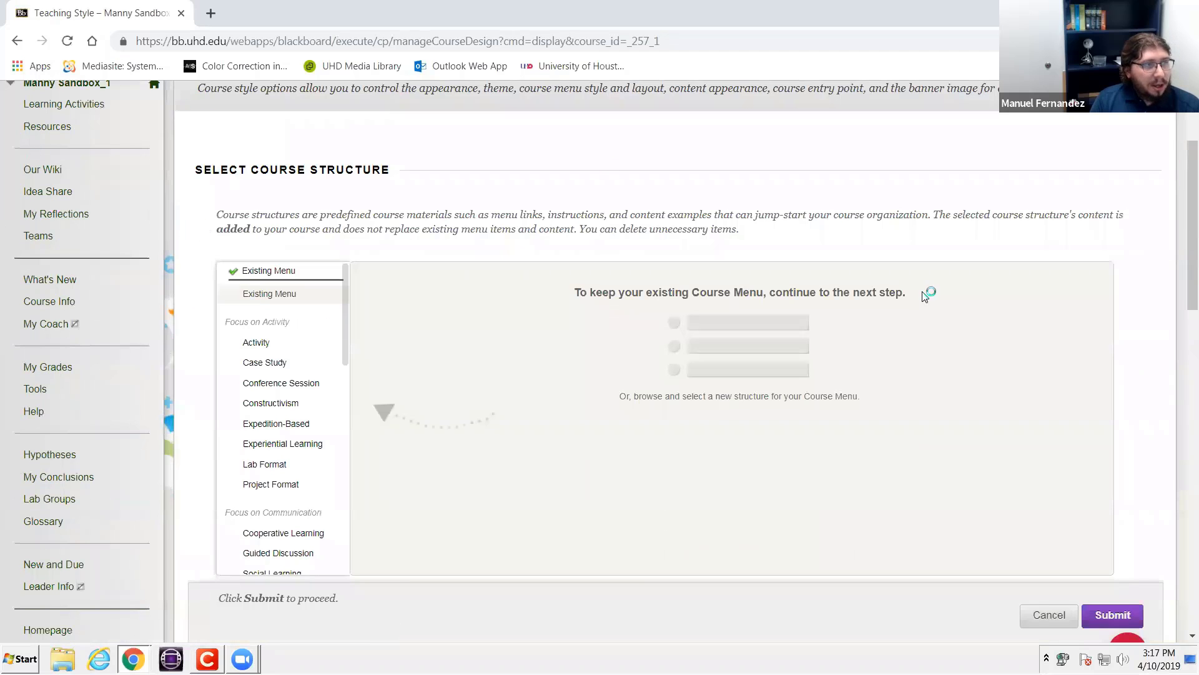
pyautogui.scroll(-7, 495, 362)
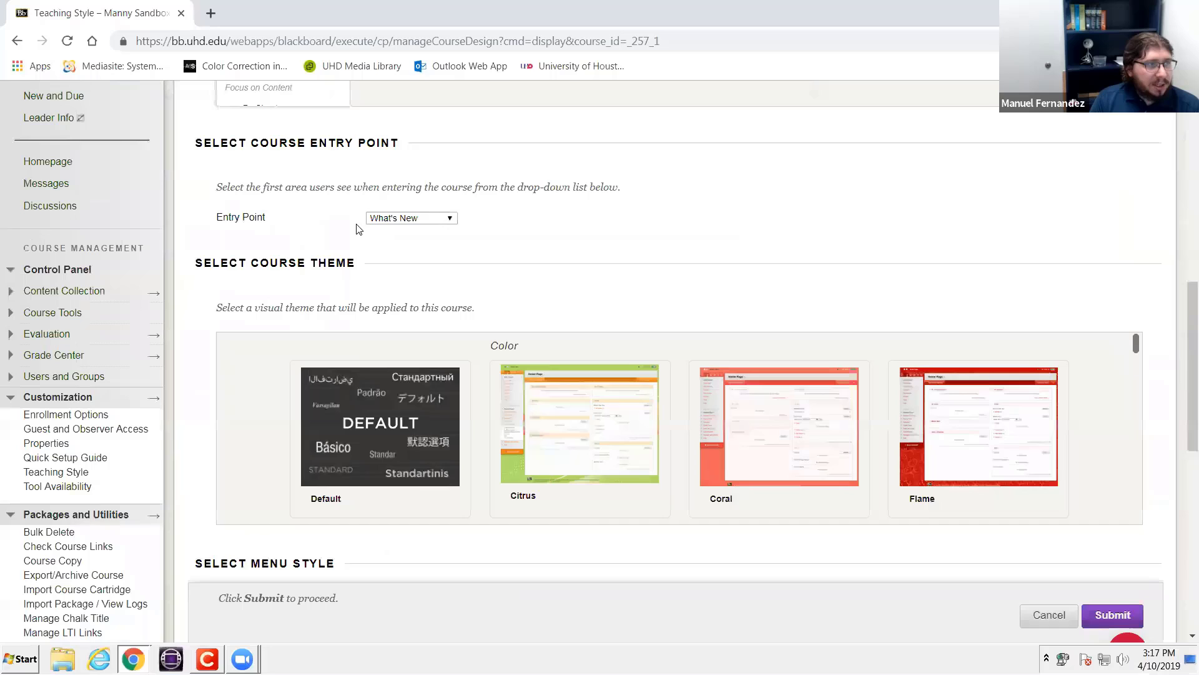
pyautogui.click(403, 219)
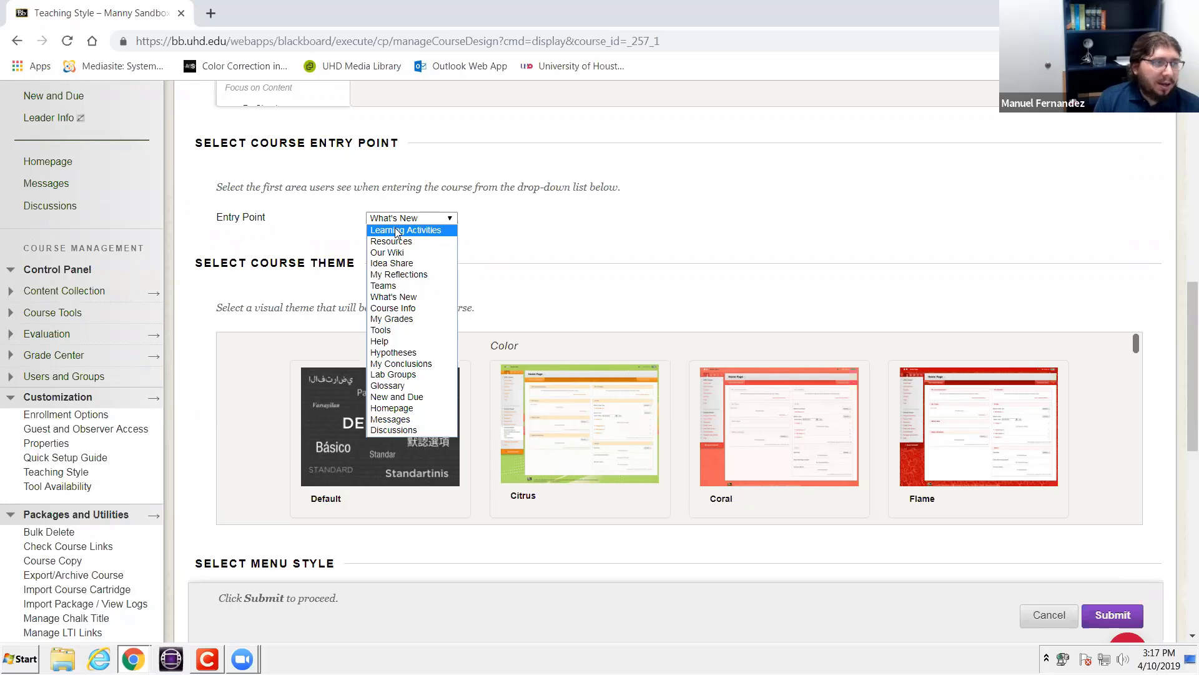
pyautogui.scroll(5, 174, 233)
pyautogui.scroll(-4, 455, 305)
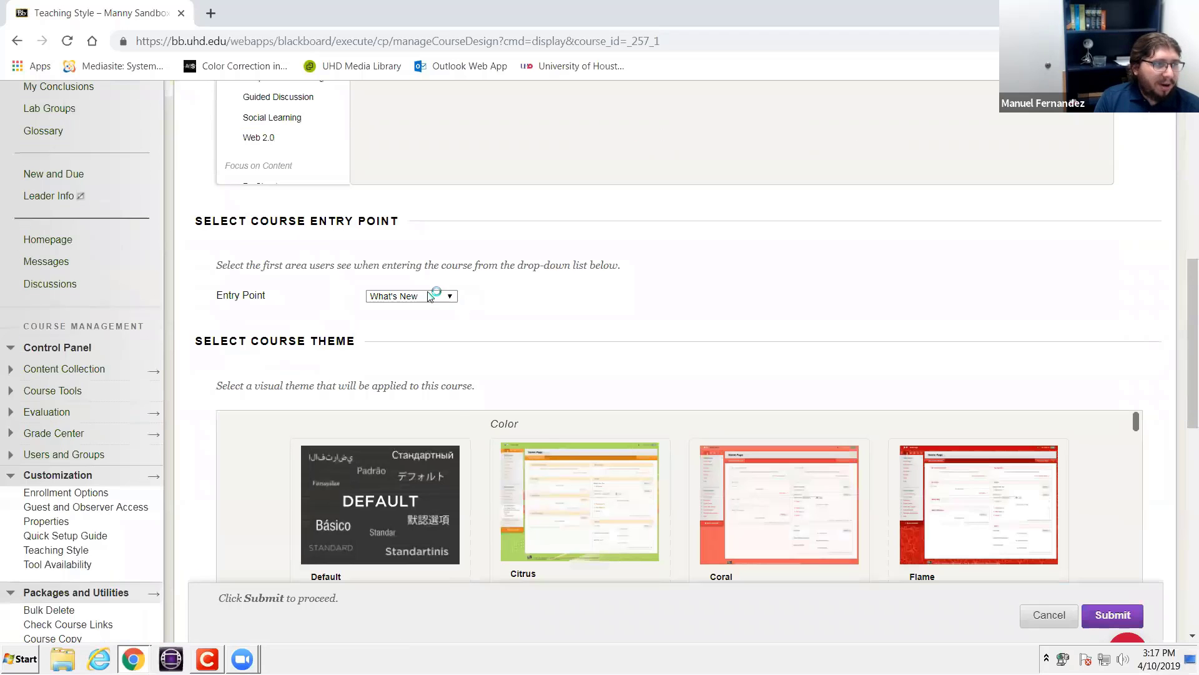
pyautogui.click(430, 296)
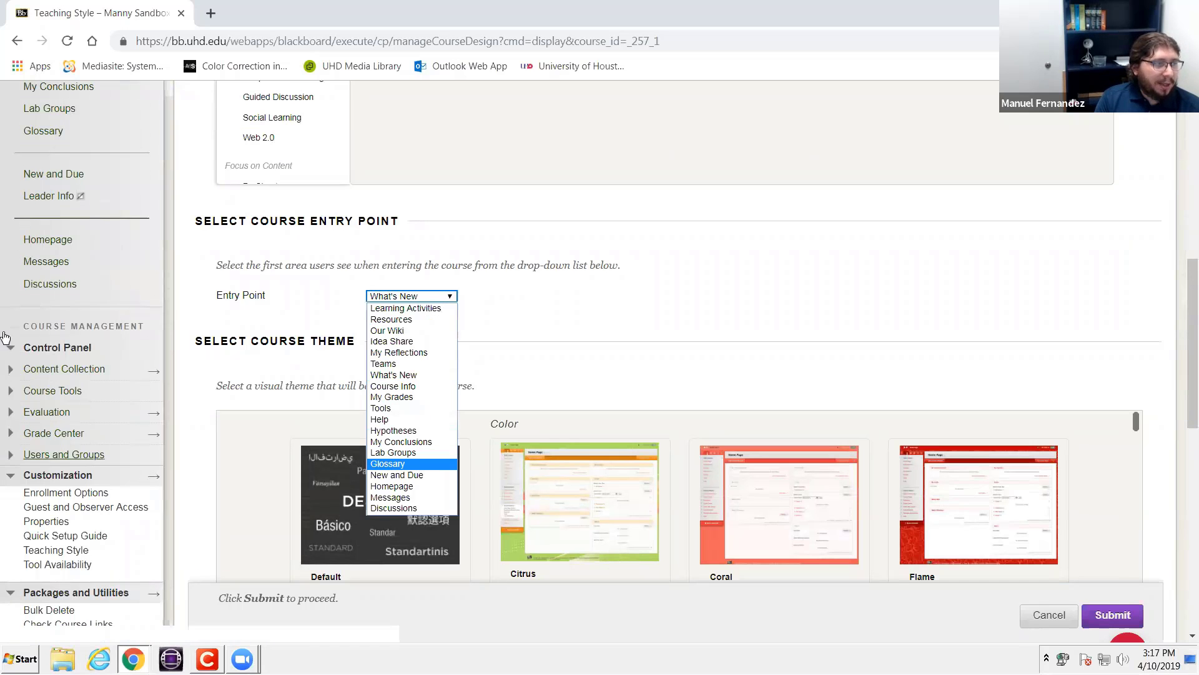
pyautogui.scroll(1, 56, 214)
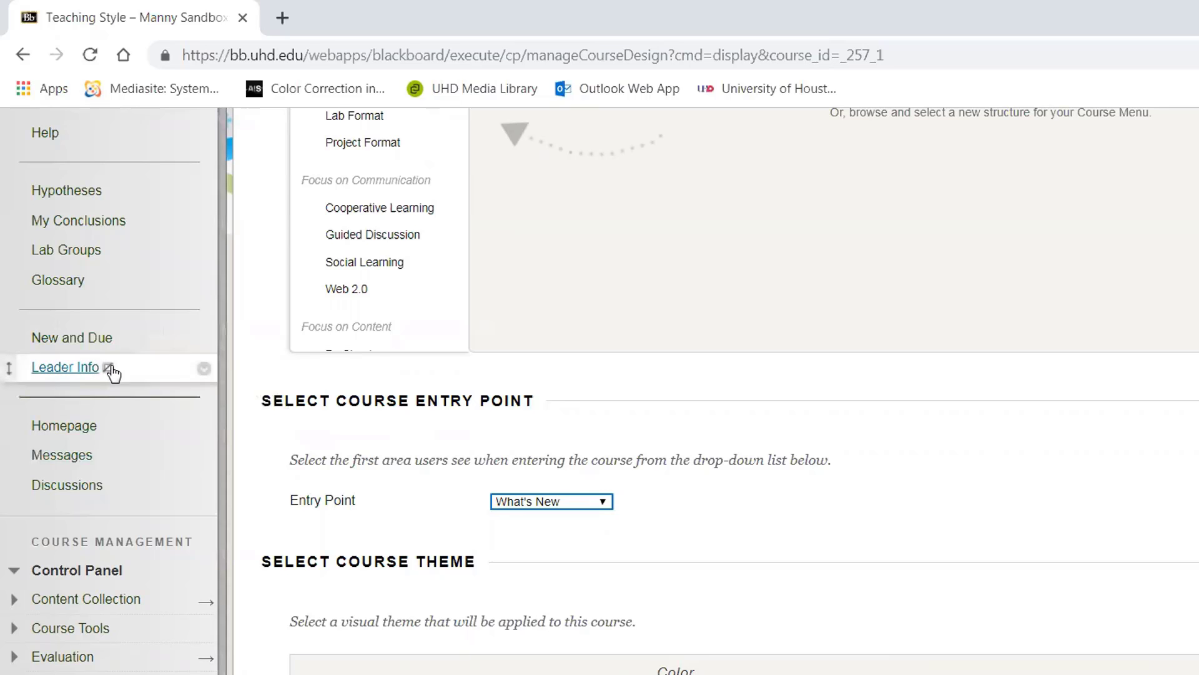
pyautogui.moveTo(113, 373)
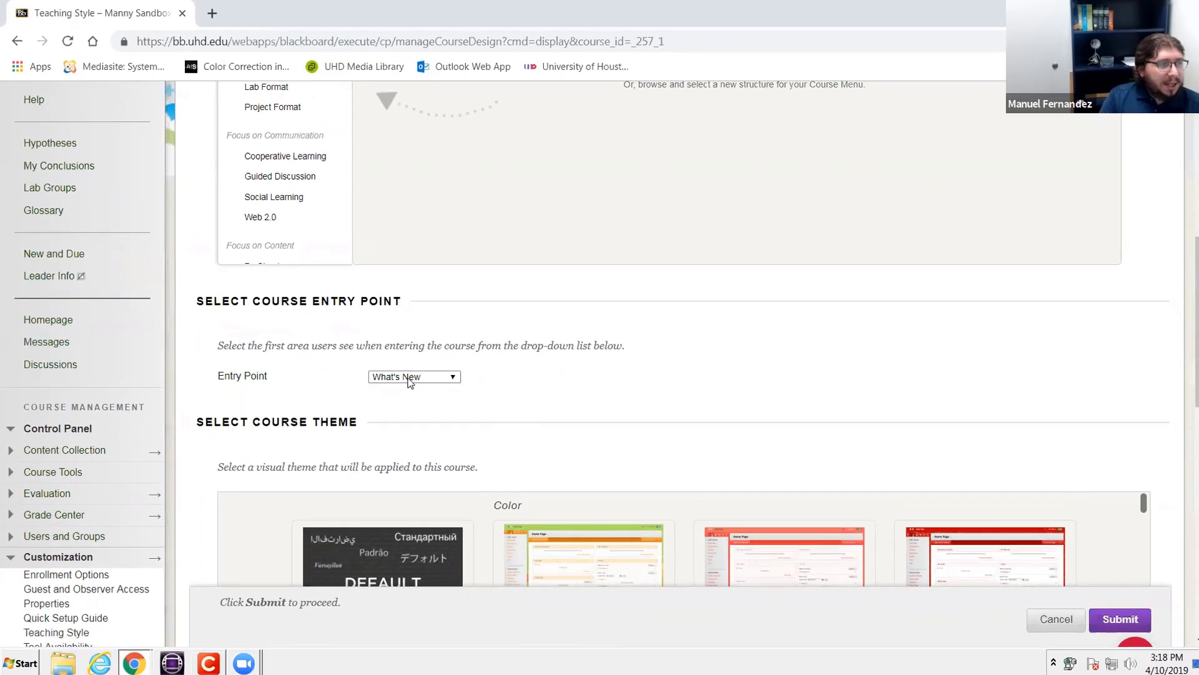
# Set the course entry point to Course Info
pyautogui.click(584, 502)
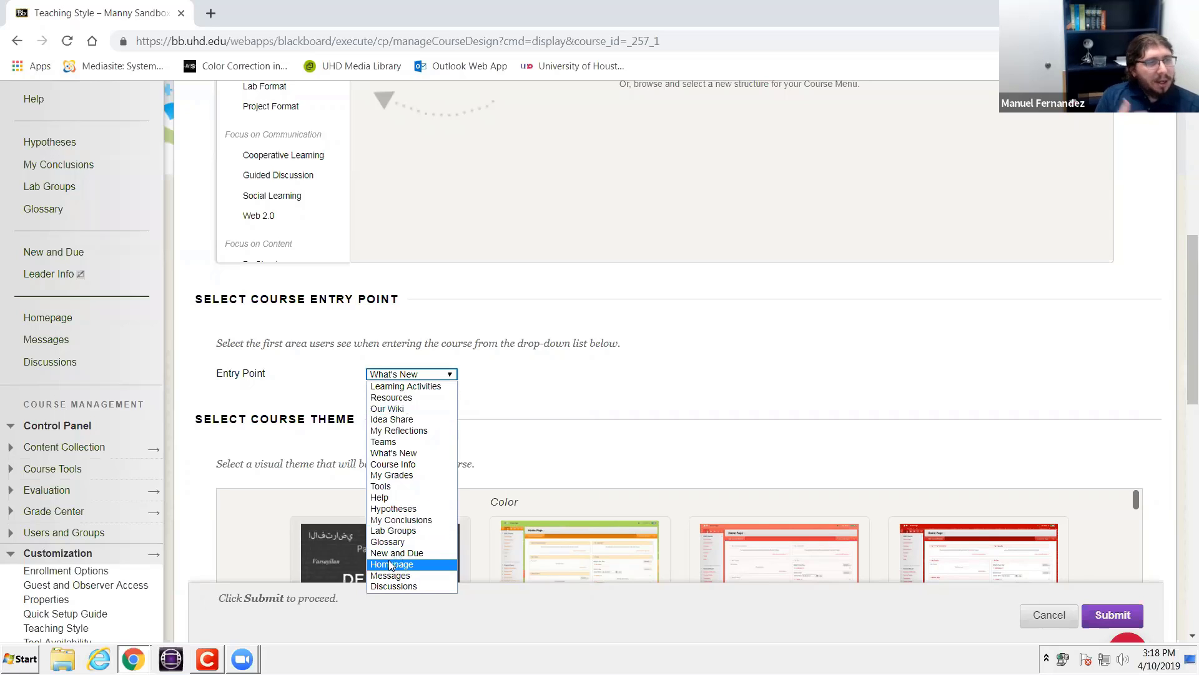
pyautogui.click(403, 455)
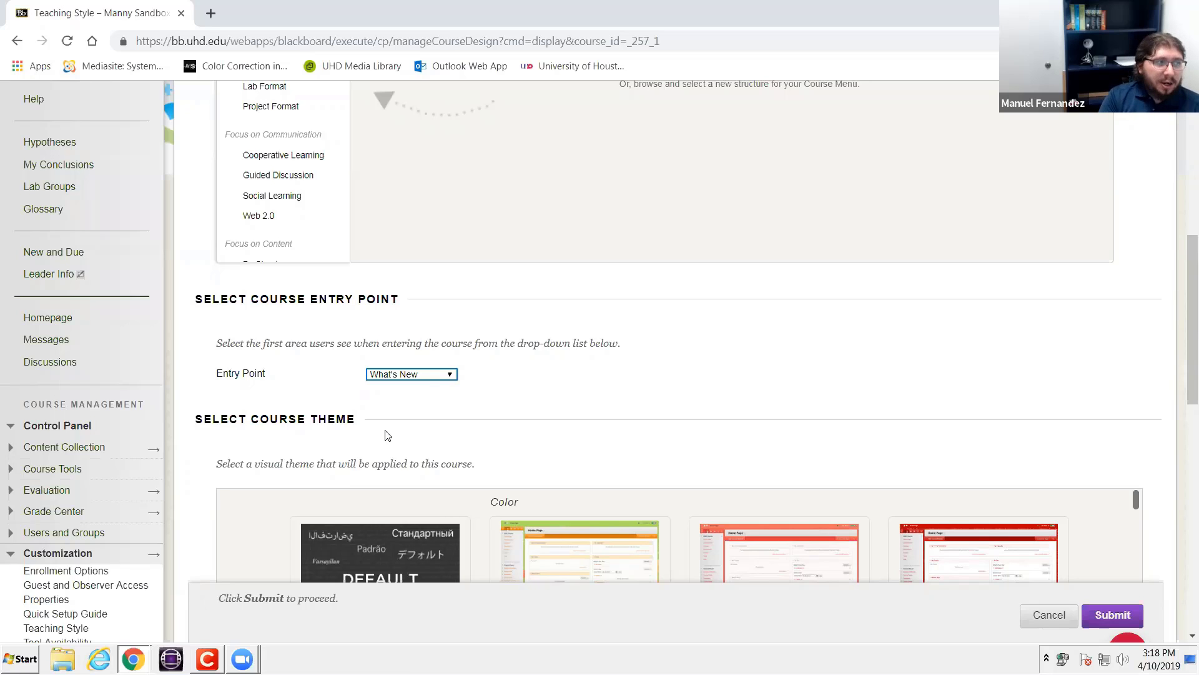
pyautogui.click(428, 375)
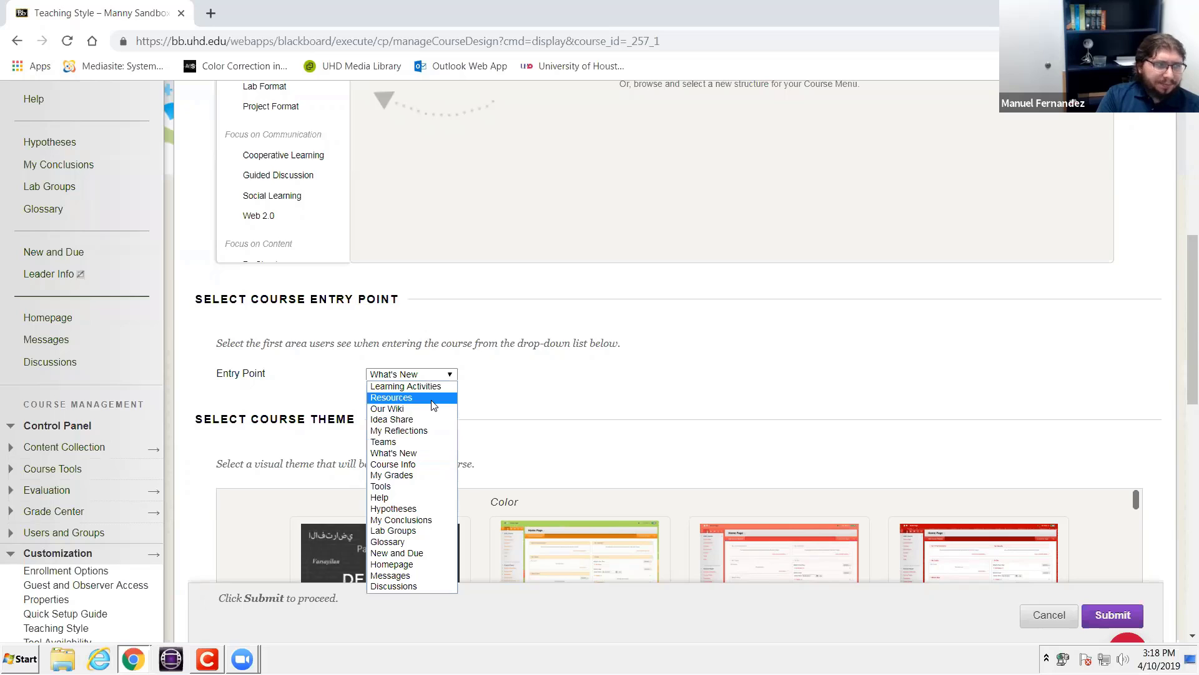
pyautogui.click(394, 465)
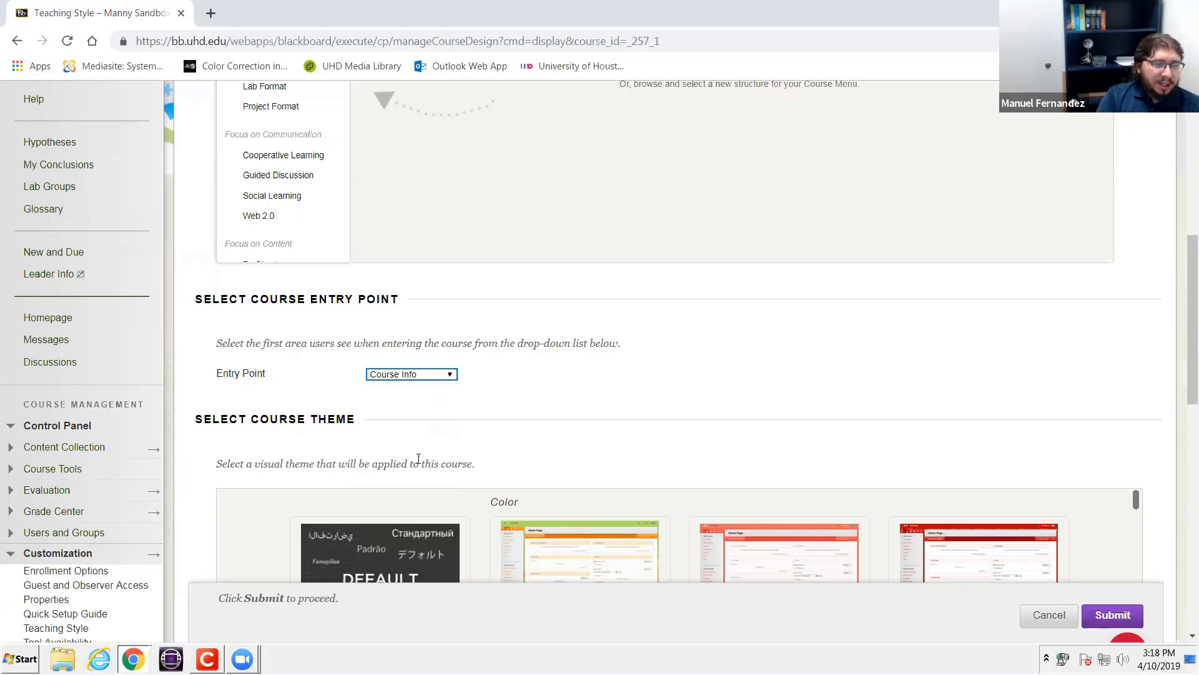
pyautogui.scroll(-5, 787, 567)
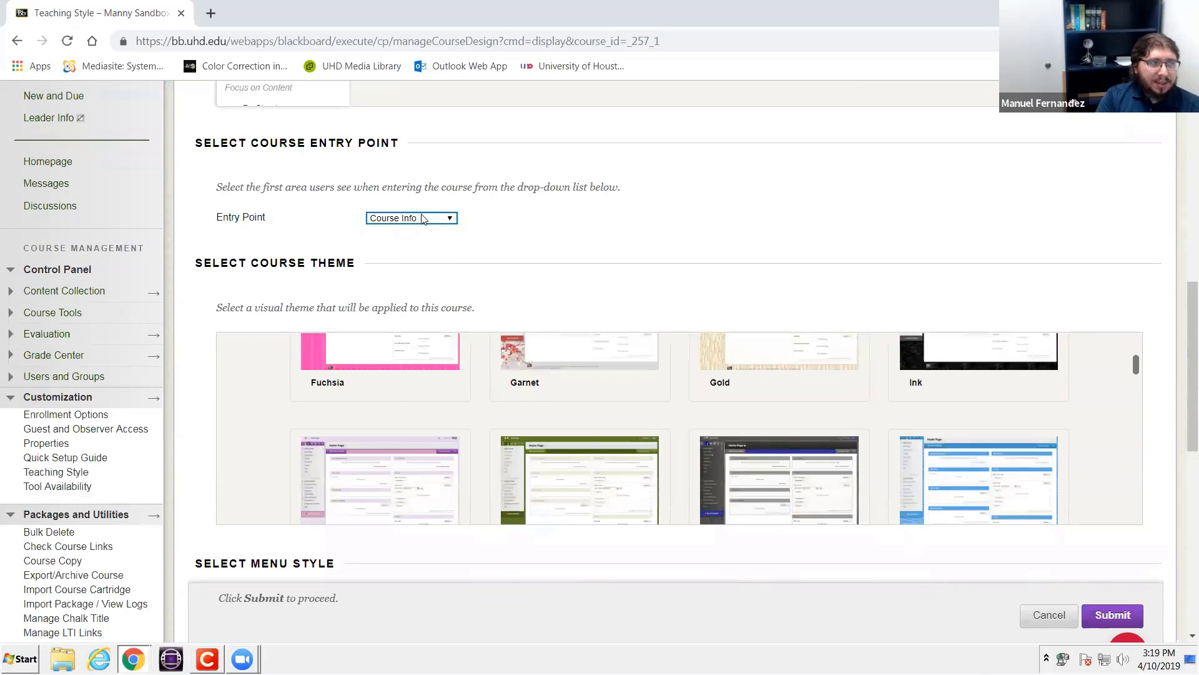
pyautogui.click(420, 217)
pyautogui.click(877, 290)
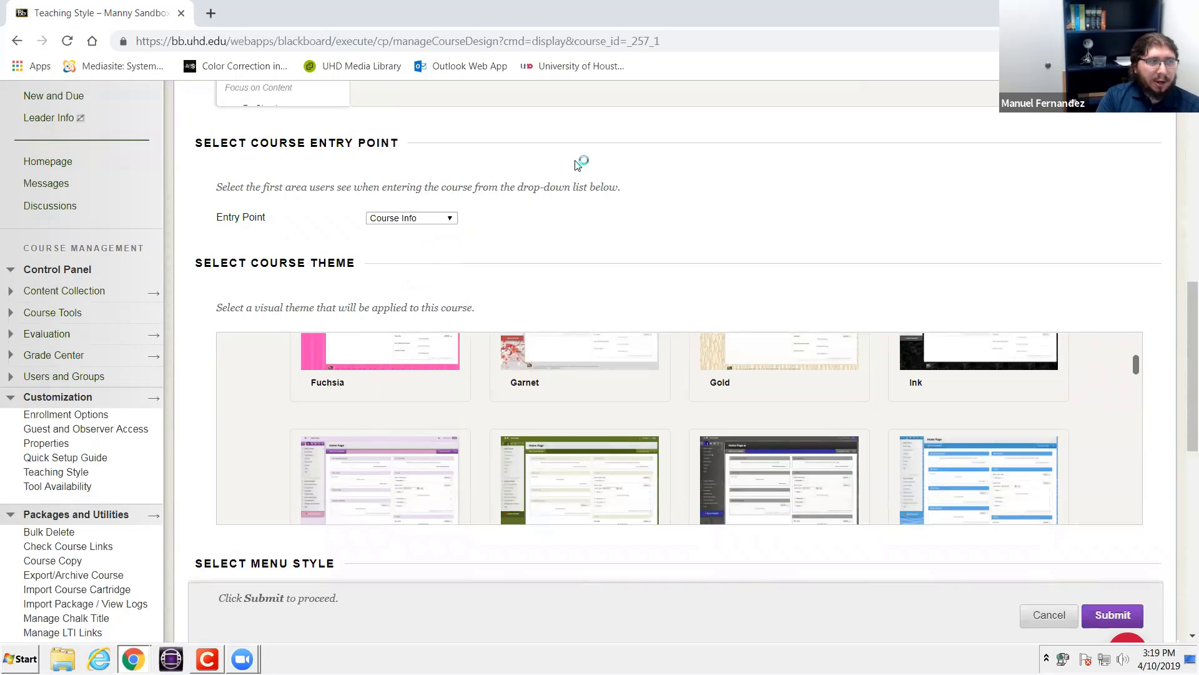
# Review the entry point, theme and menu style sections, then try the America course theme
pyautogui.scroll(2, 375, 409)
pyautogui.scroll(-6, 503, 398)
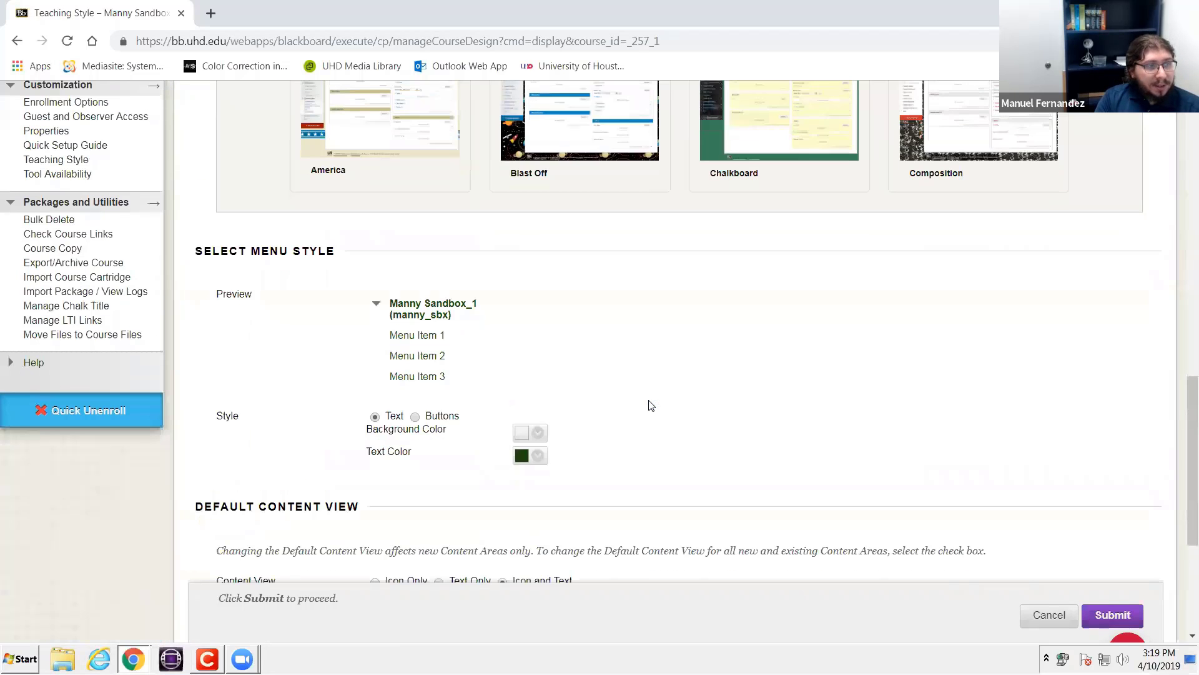
pyautogui.scroll(7, 551, 419)
pyautogui.scroll(4, 11, 269)
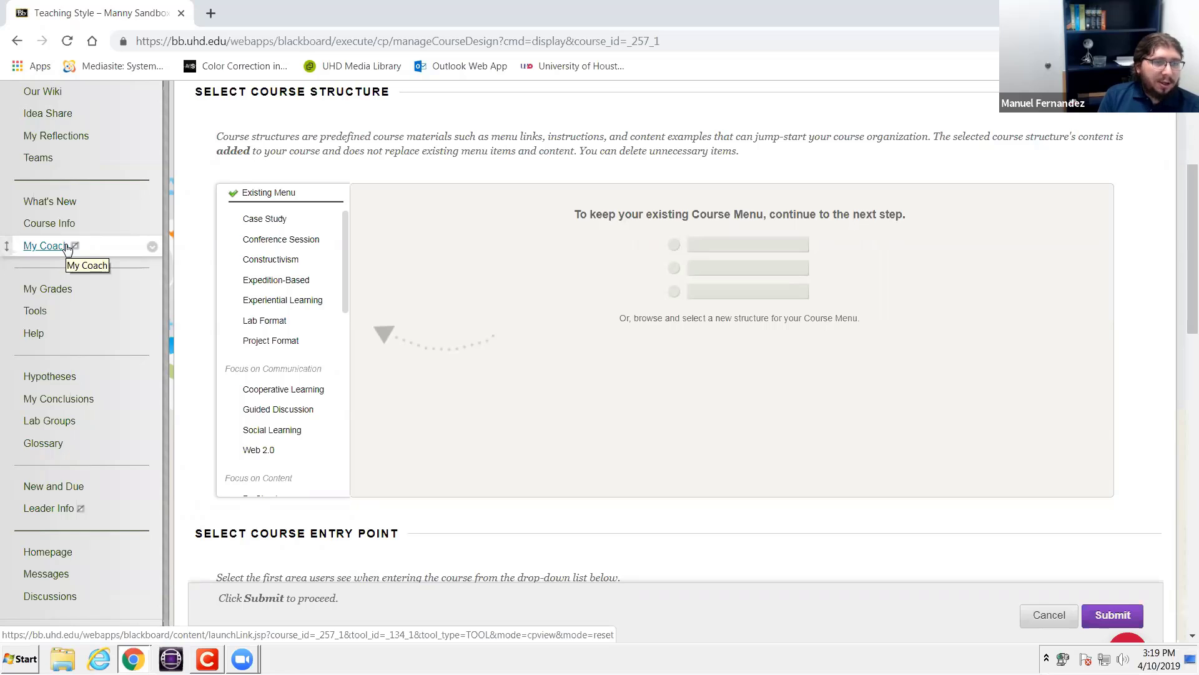
pyautogui.scroll(-9, 94, 244)
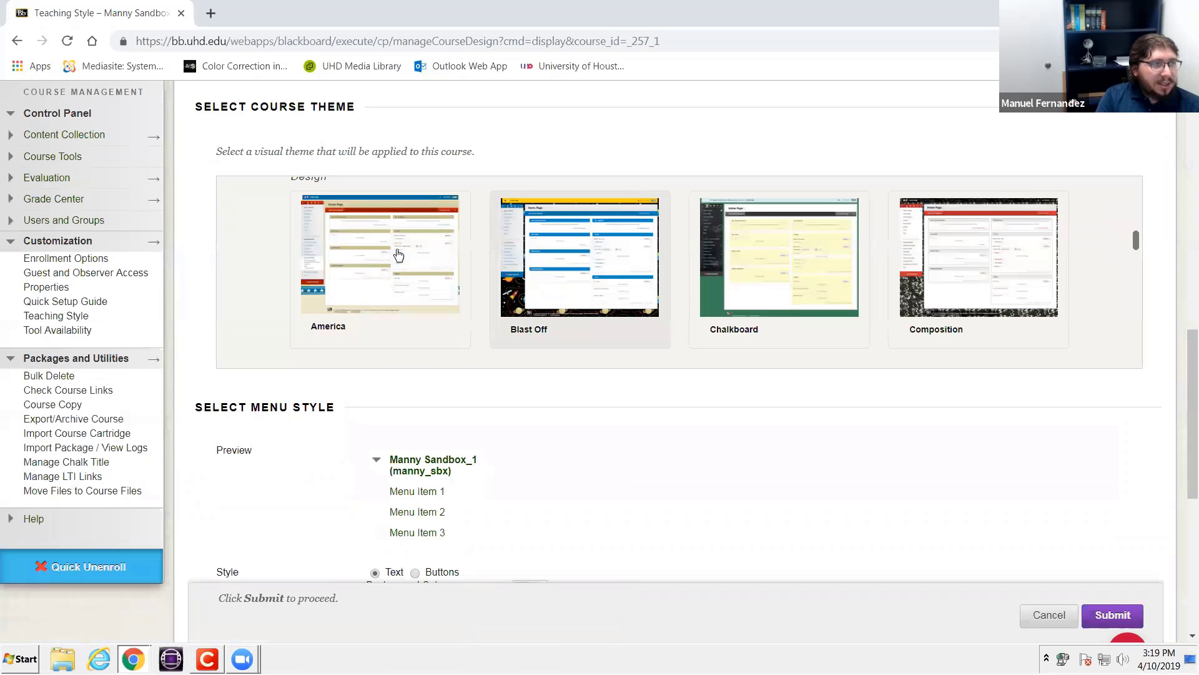
pyautogui.click(398, 254)
pyautogui.scroll(3, 412, 338)
pyautogui.scroll(-3, 479, 342)
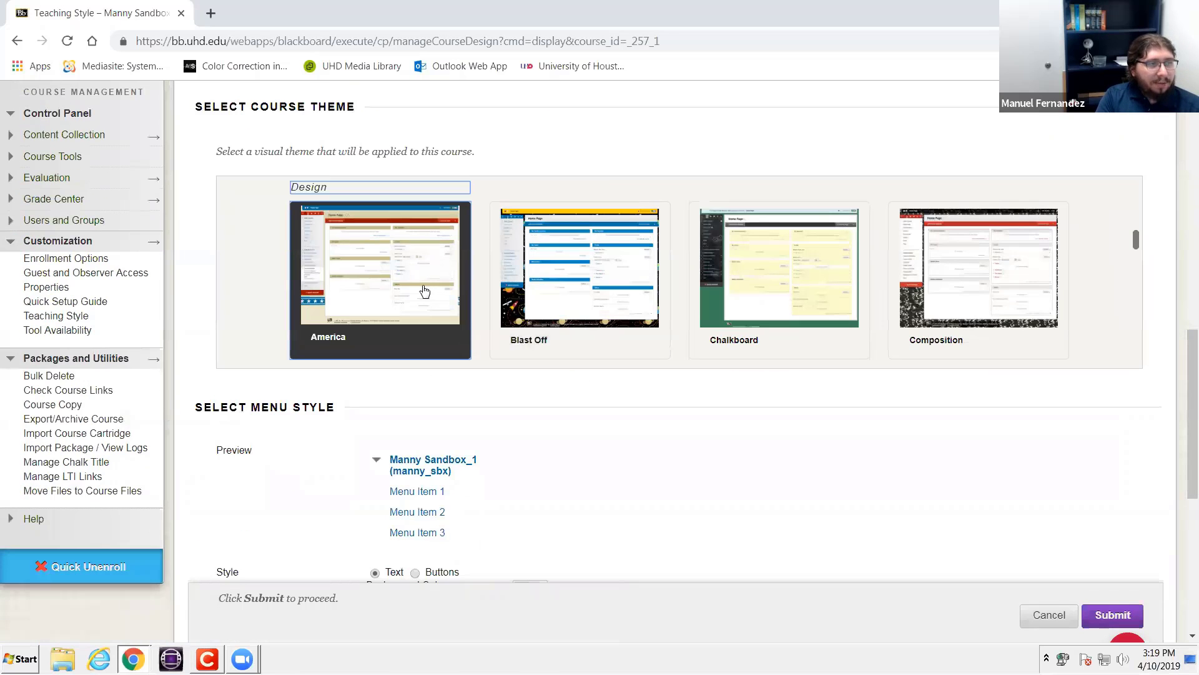
# Try the Garnet and Fuchsia course themes, return to Garnet and check the menu style preview
pyautogui.scroll(9, 413, 430)
pyautogui.scroll(-4, 717, 329)
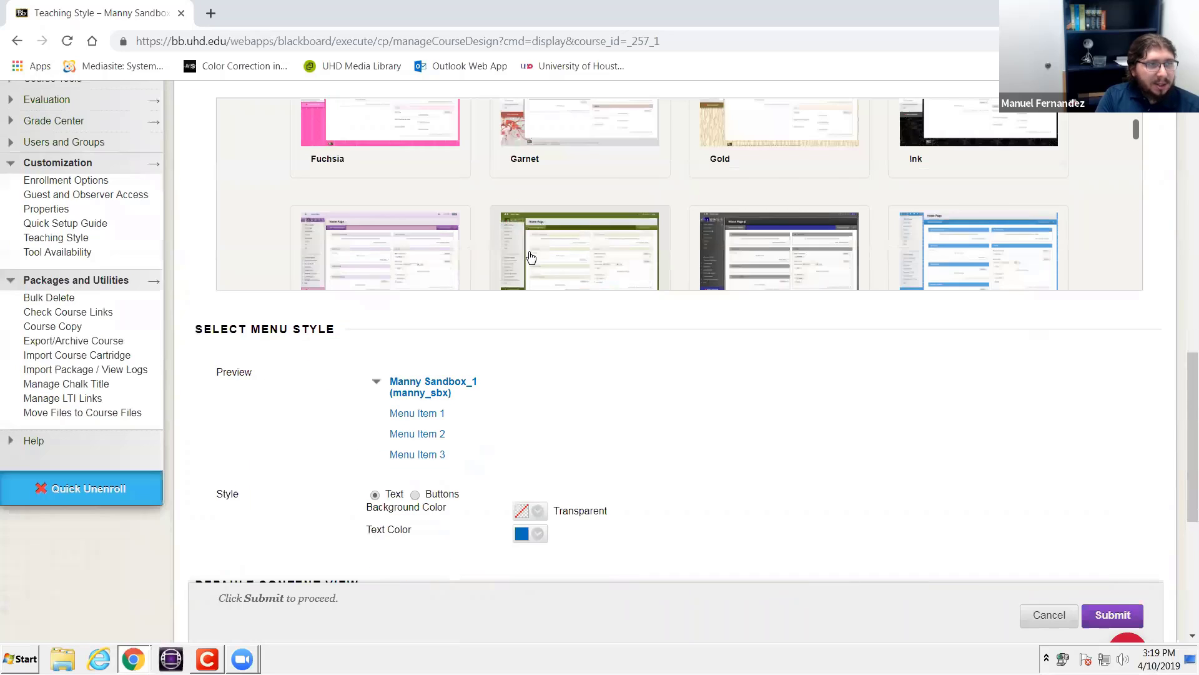
pyautogui.scroll(1, 527, 257)
pyautogui.click(748, 278)
pyautogui.click(560, 306)
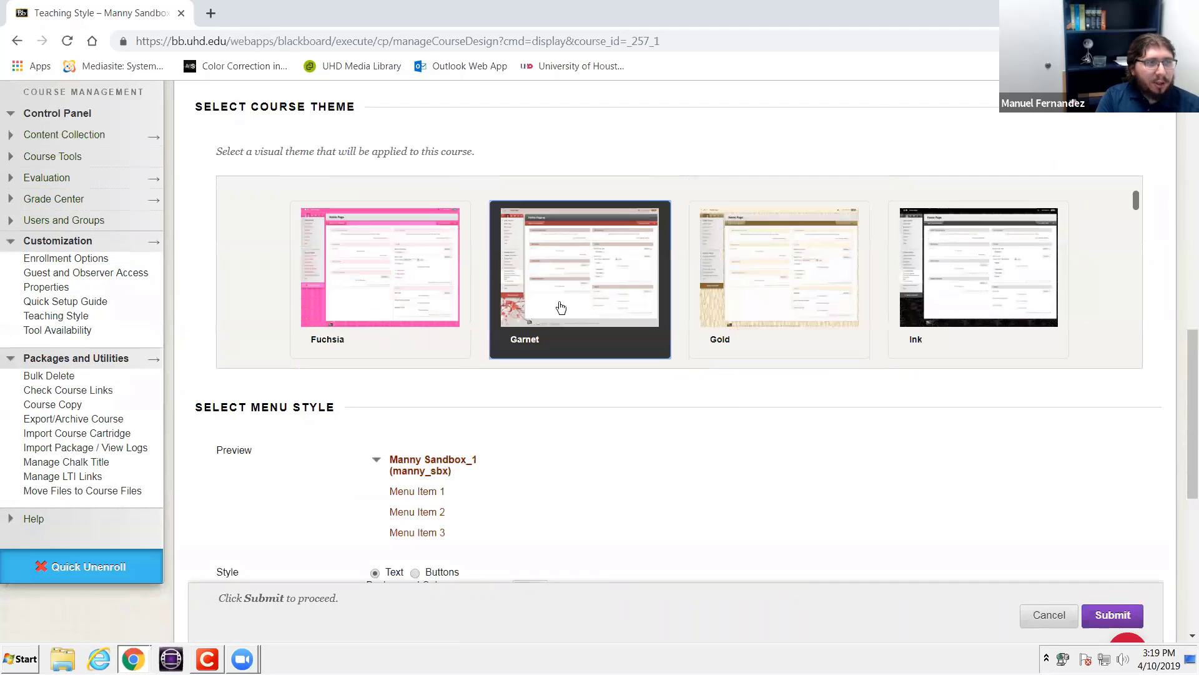
pyautogui.click(396, 305)
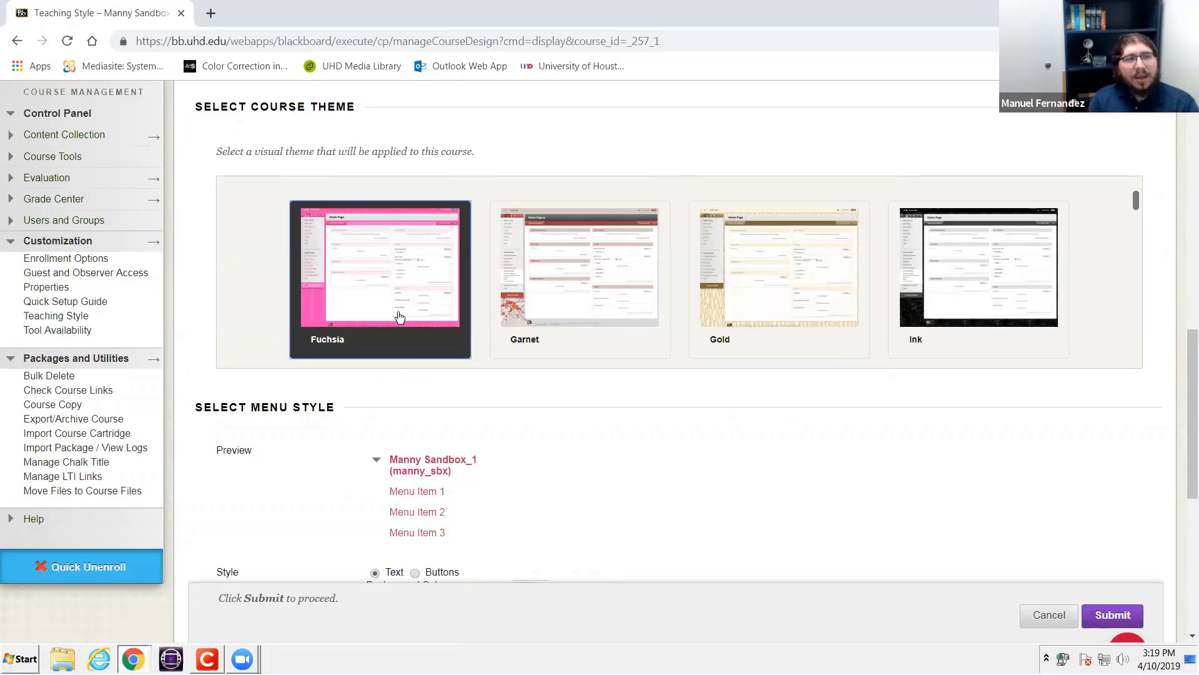
pyautogui.click(612, 320)
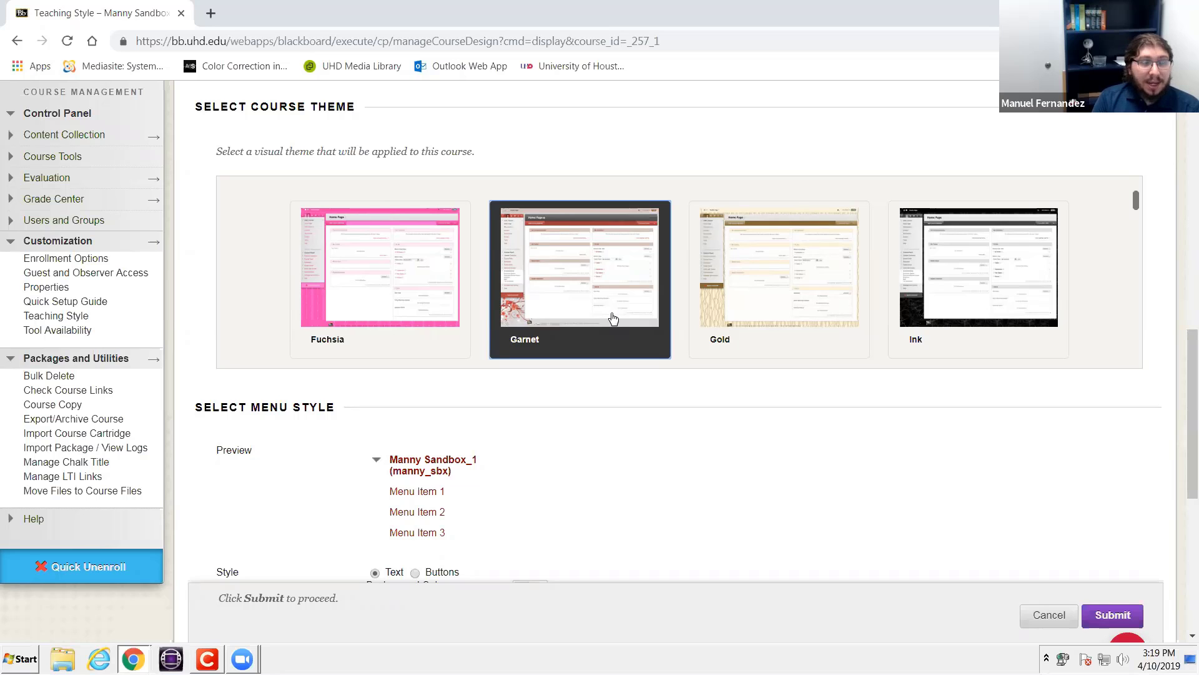
pyautogui.scroll(-5, 624, 299)
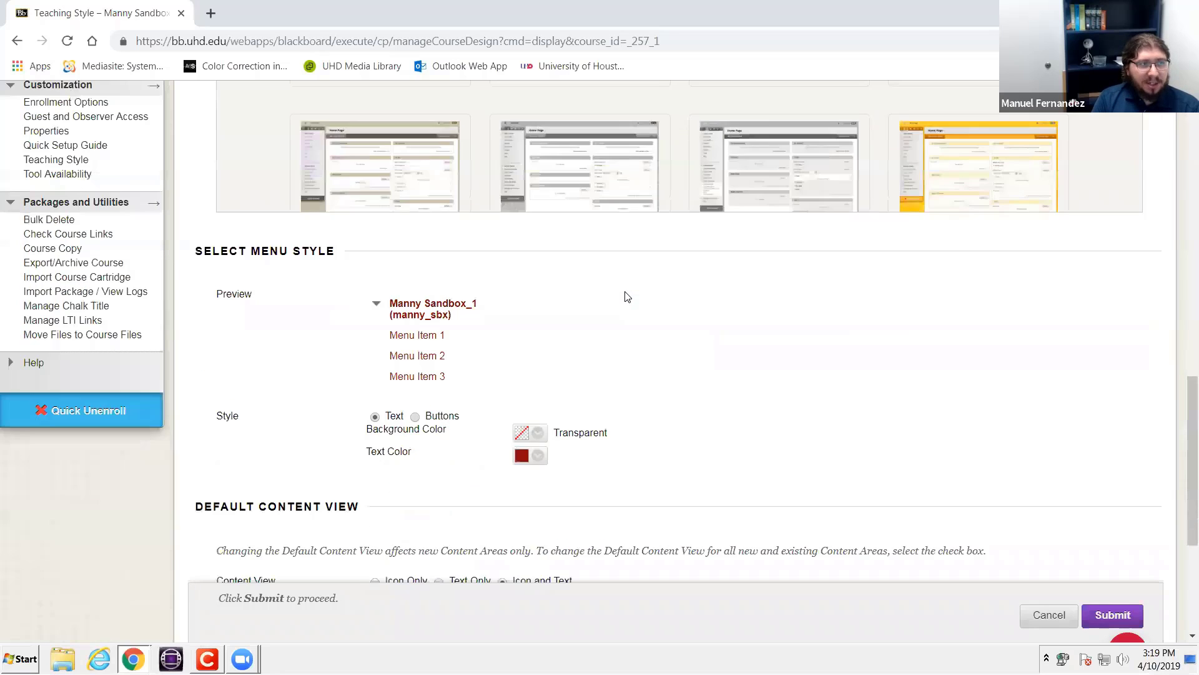
# Try the Default course theme and check how it changes the menu style preview
pyautogui.scroll(3, 627, 297)
pyautogui.scroll(4, 621, 306)
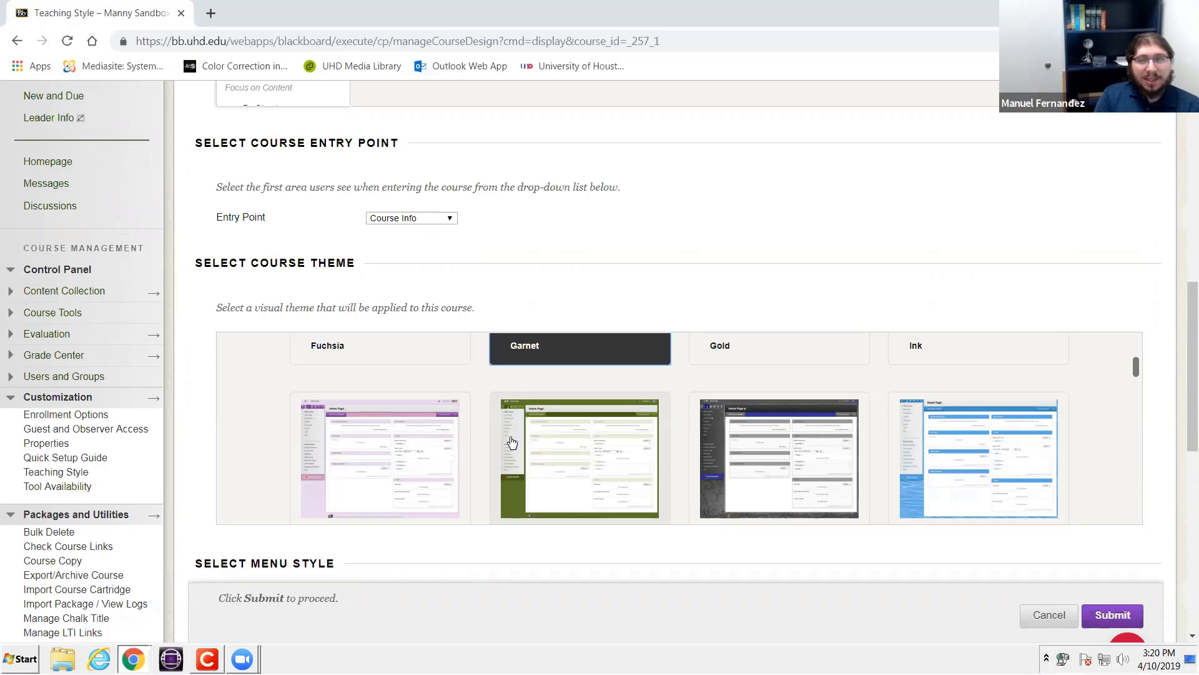
pyautogui.scroll(7, 512, 443)
pyautogui.scroll(-5, 565, 479)
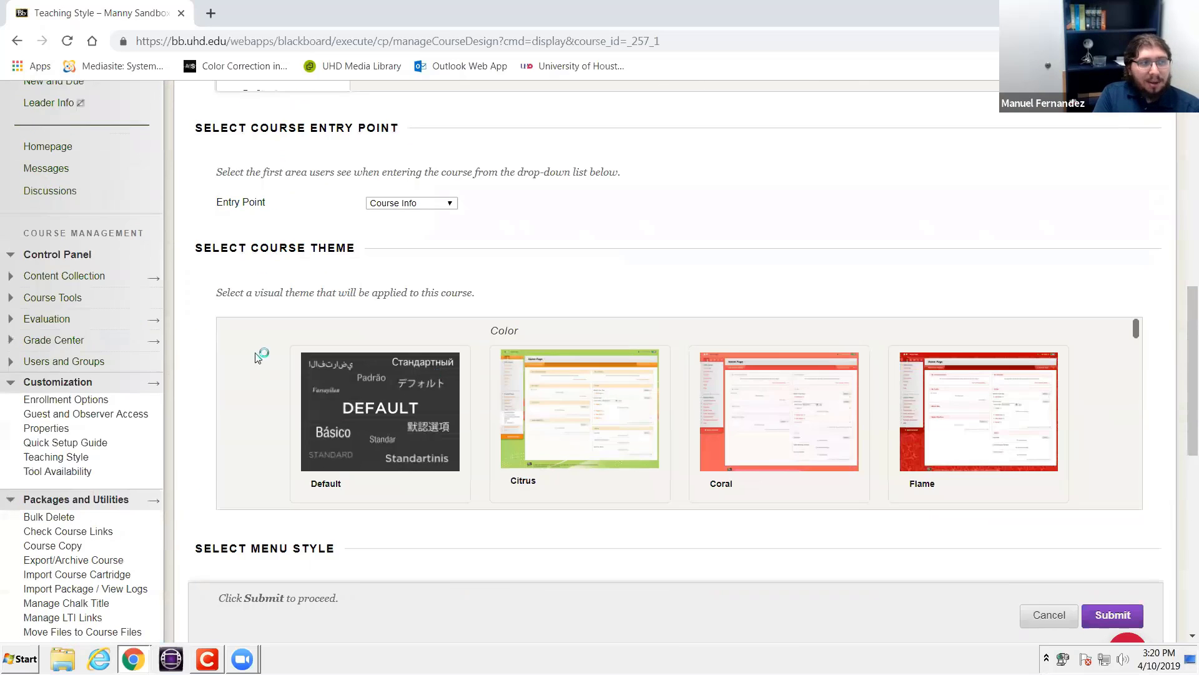
pyautogui.scroll(1, 384, 361)
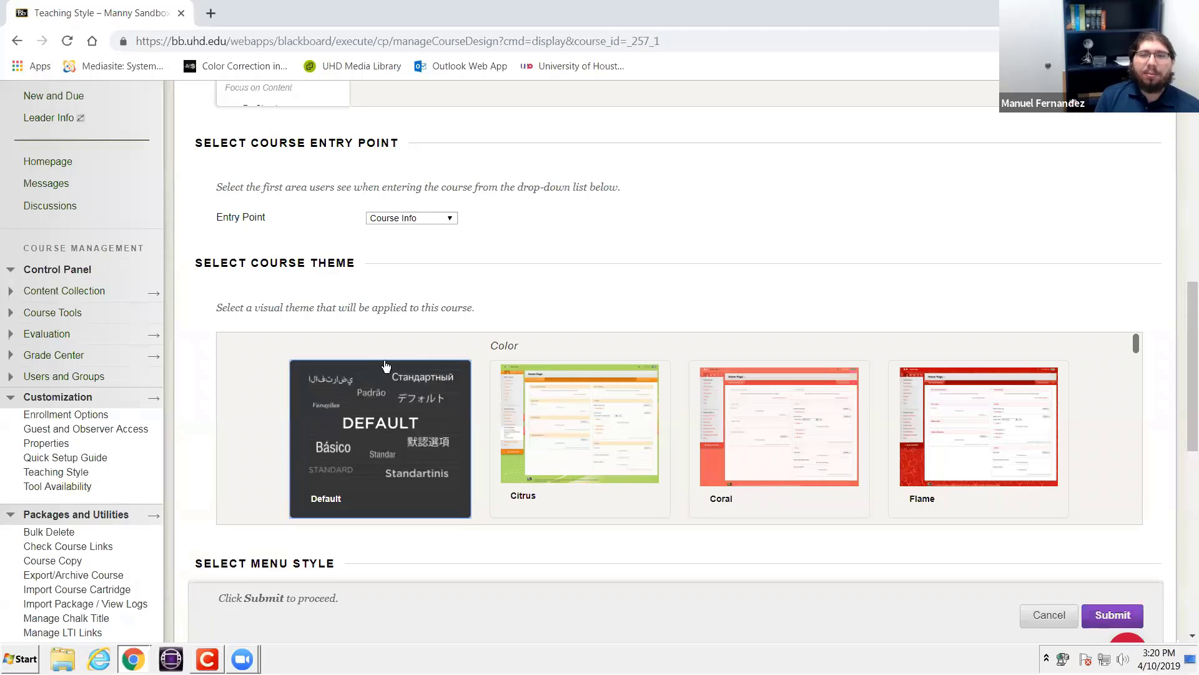
pyautogui.scroll(-8, 743, 399)
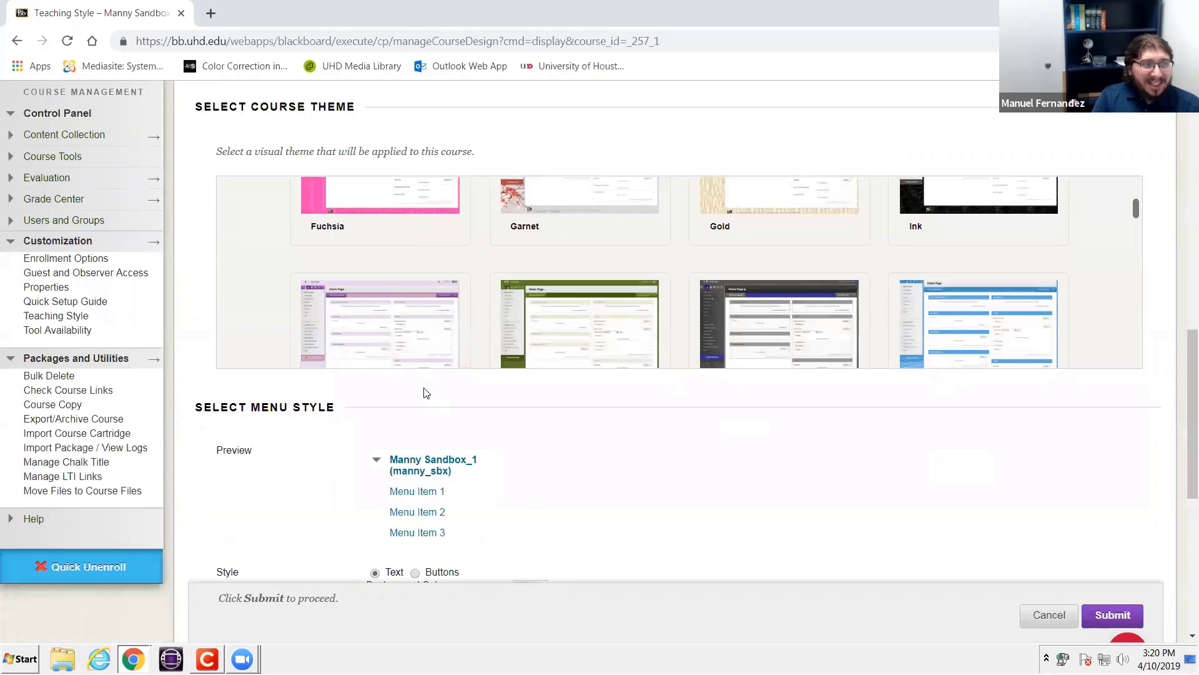
# Select the Composition course theme from the Design group and submit the teaching style changes
pyautogui.scroll(8, 665, 493)
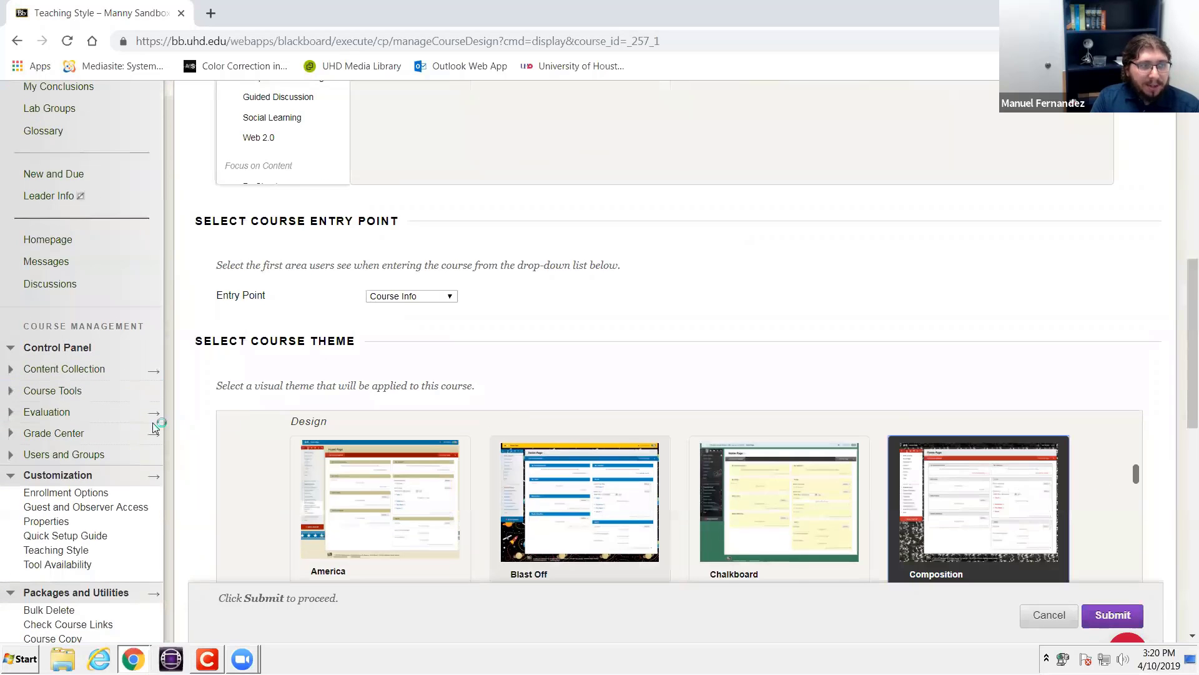
pyautogui.scroll(4, 605, 300)
pyautogui.scroll(-9, 605, 300)
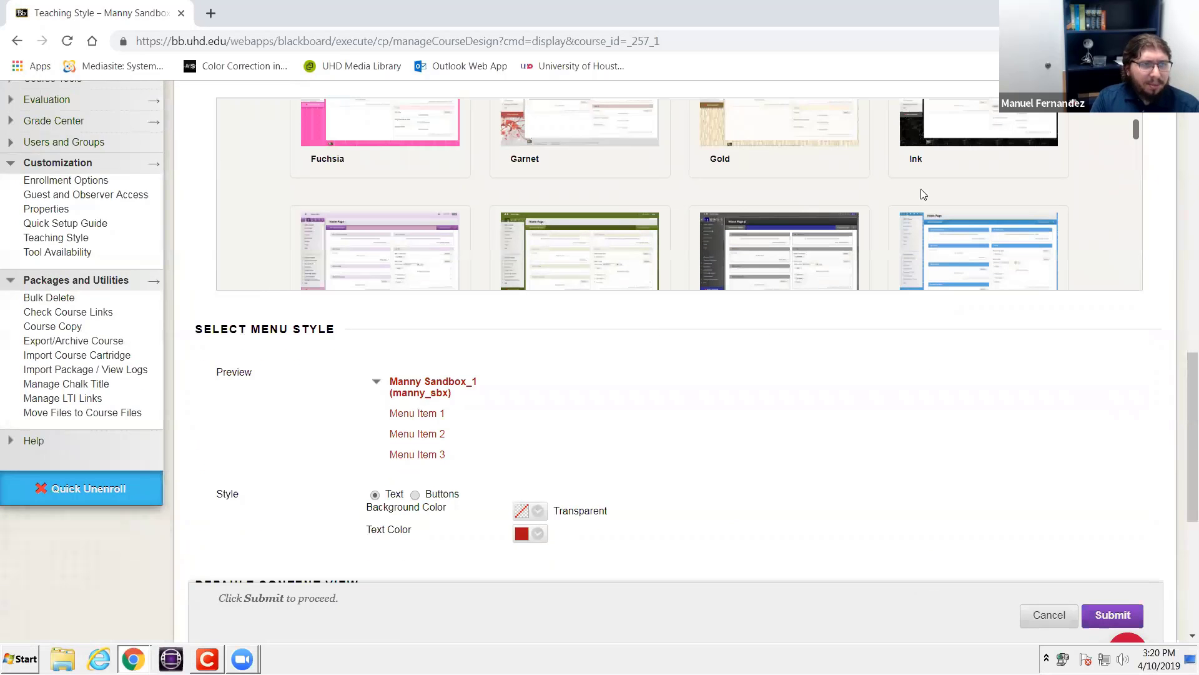
pyautogui.scroll(-6, 937, 187)
pyautogui.scroll(3, 908, 554)
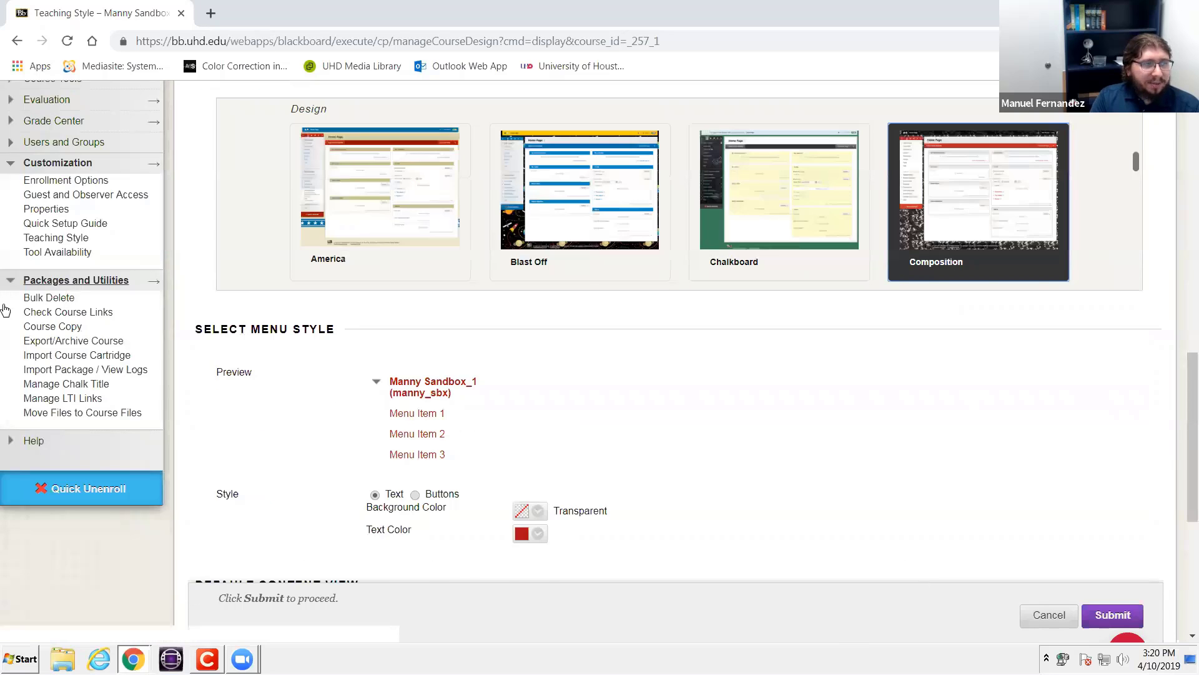
pyautogui.scroll(1, 198, 390)
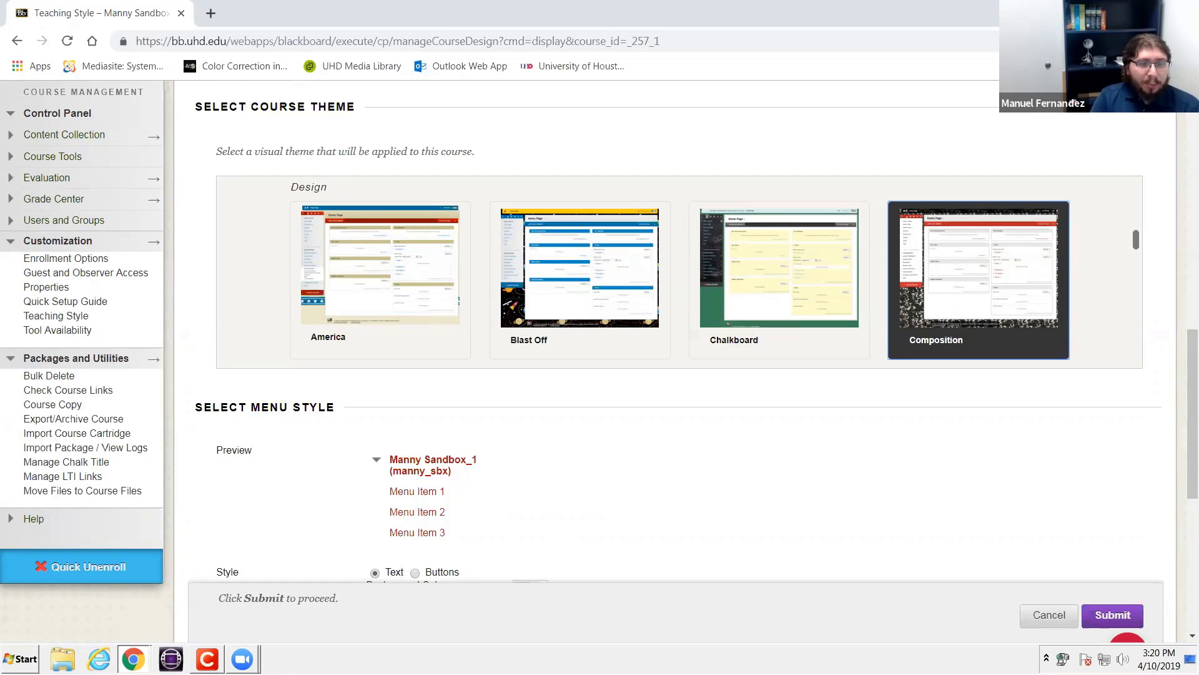
pyautogui.scroll(-1, 942, 474)
pyautogui.click(1132, 615)
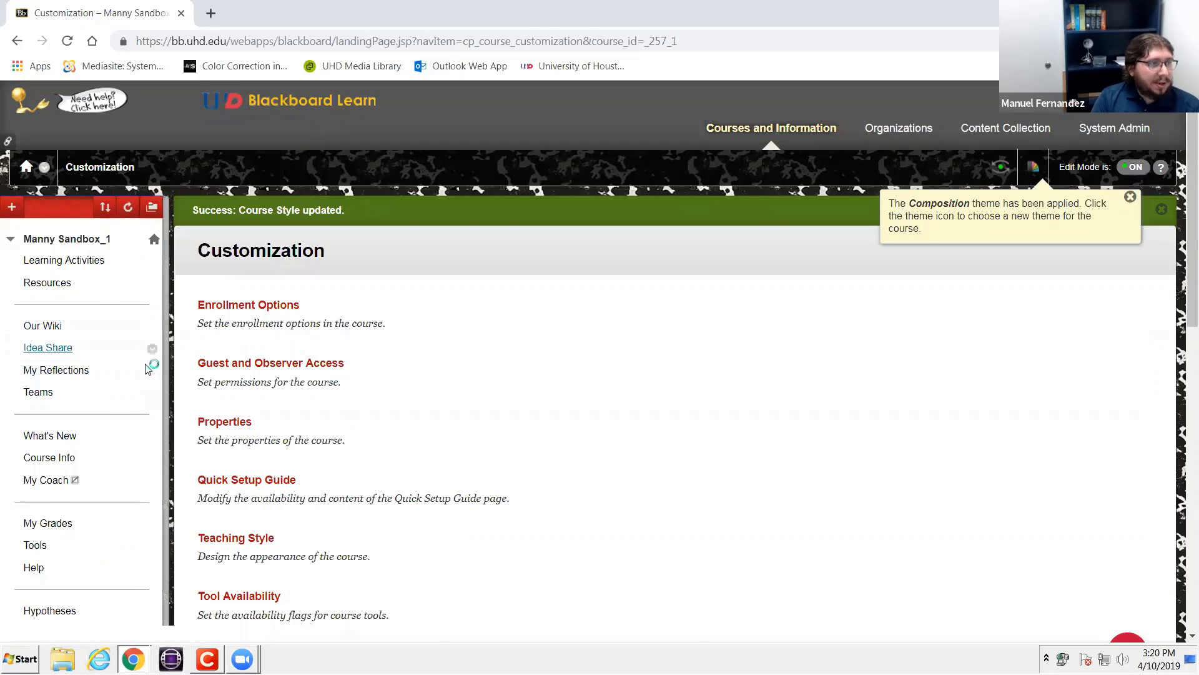
# Look over the restyled Customization page and reopen the Teaching Style page at its entry point and theme sections
pyautogui.scroll(-3, 203, 336)
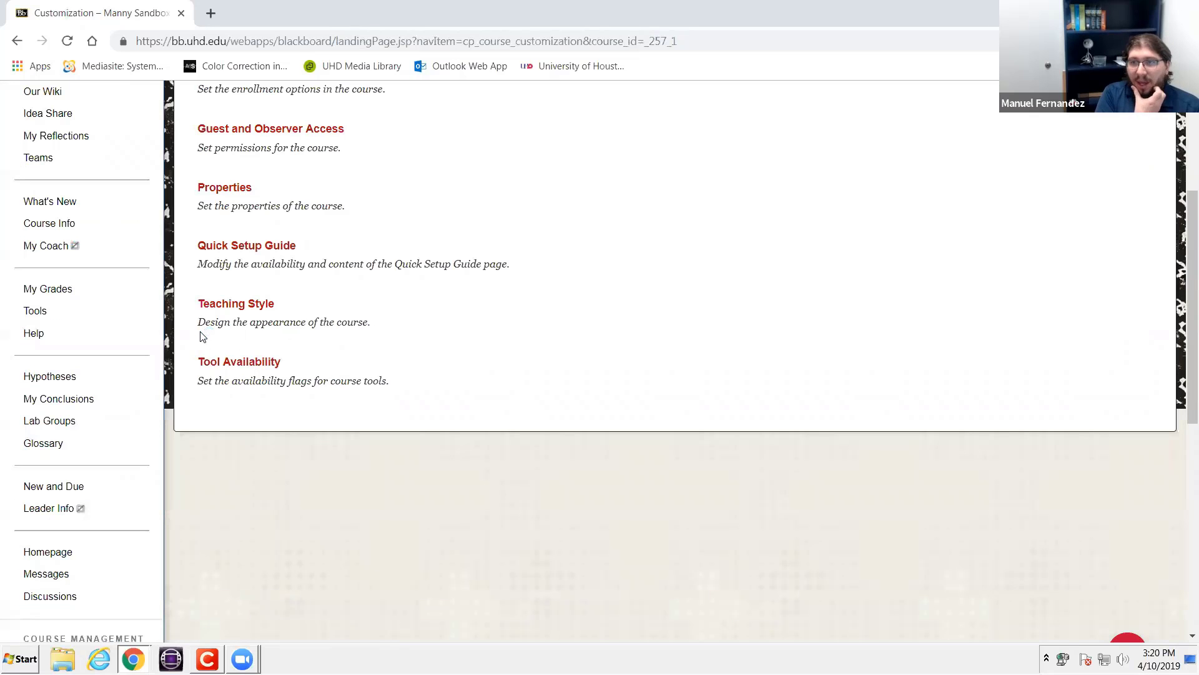
pyautogui.scroll(1, 215, 337)
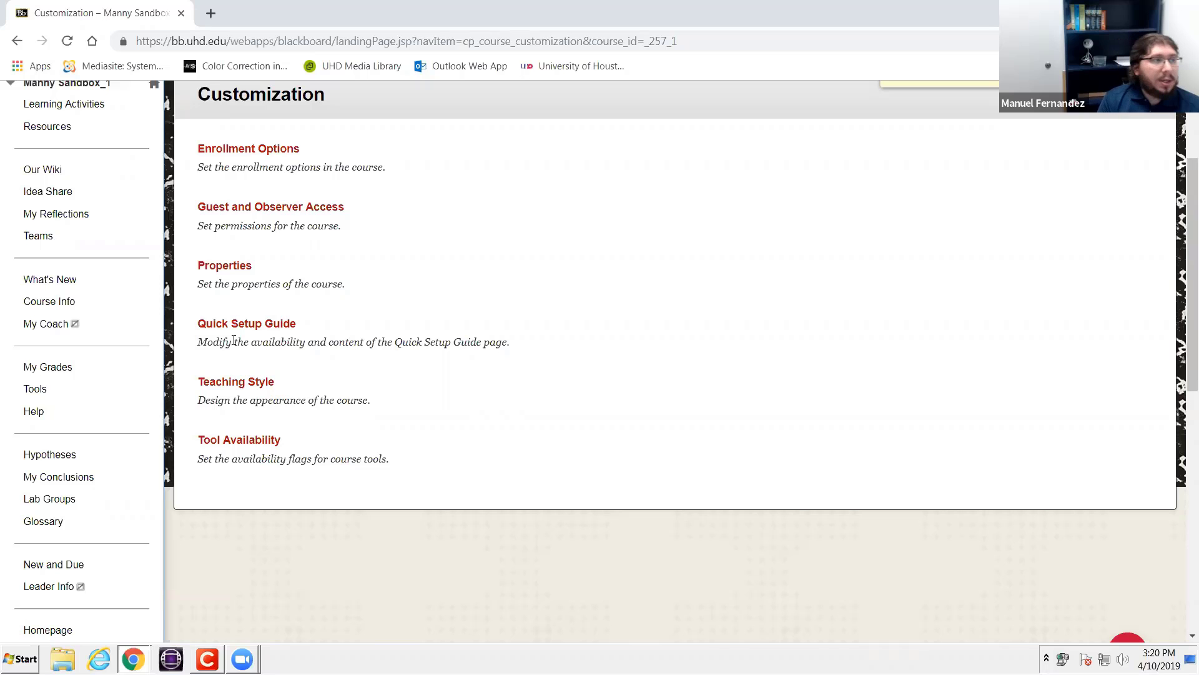
pyautogui.click(256, 382)
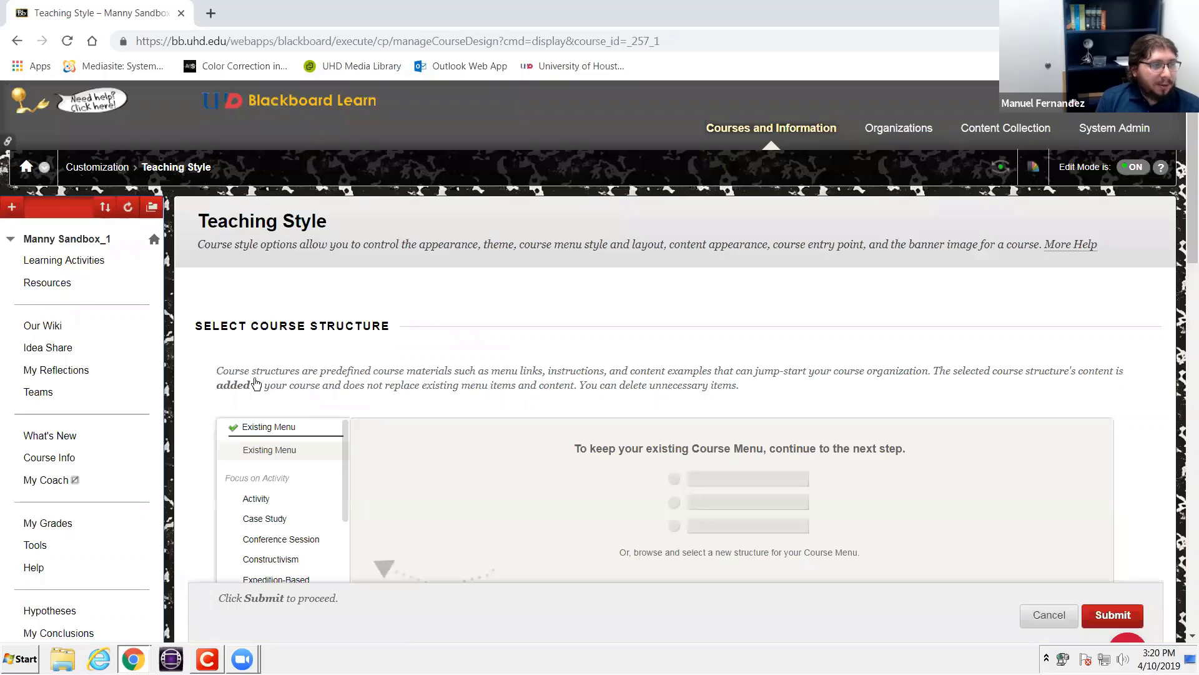
pyautogui.scroll(-3, 166, 270)
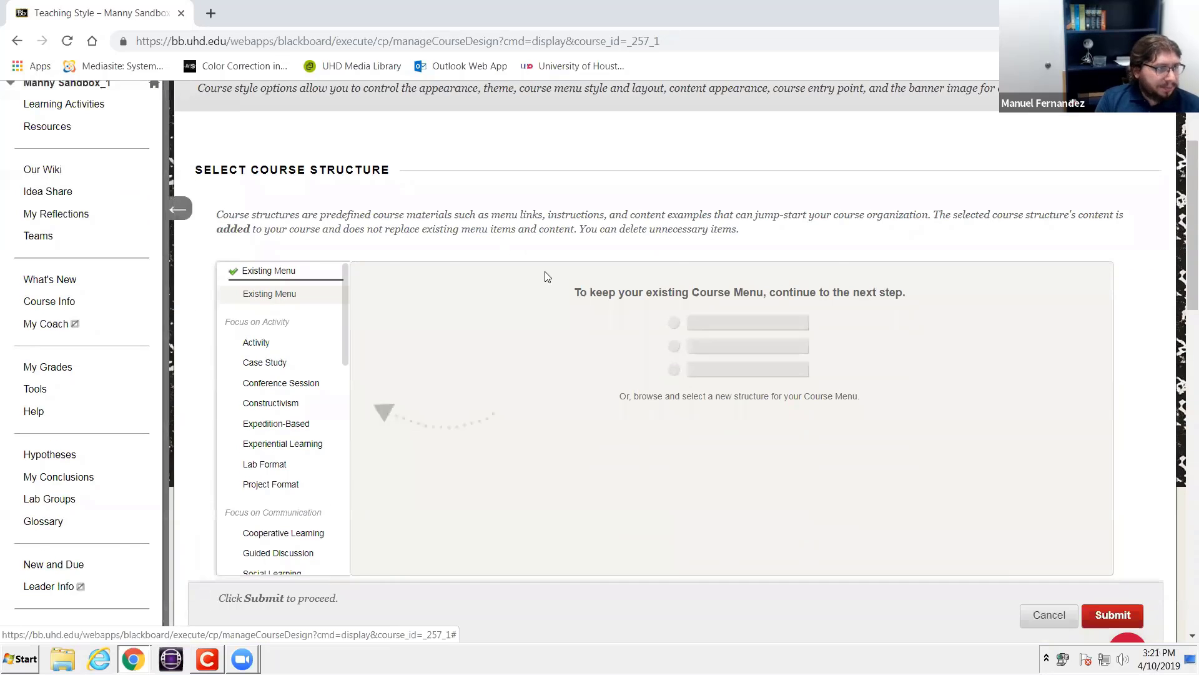
pyautogui.scroll(-8, 546, 290)
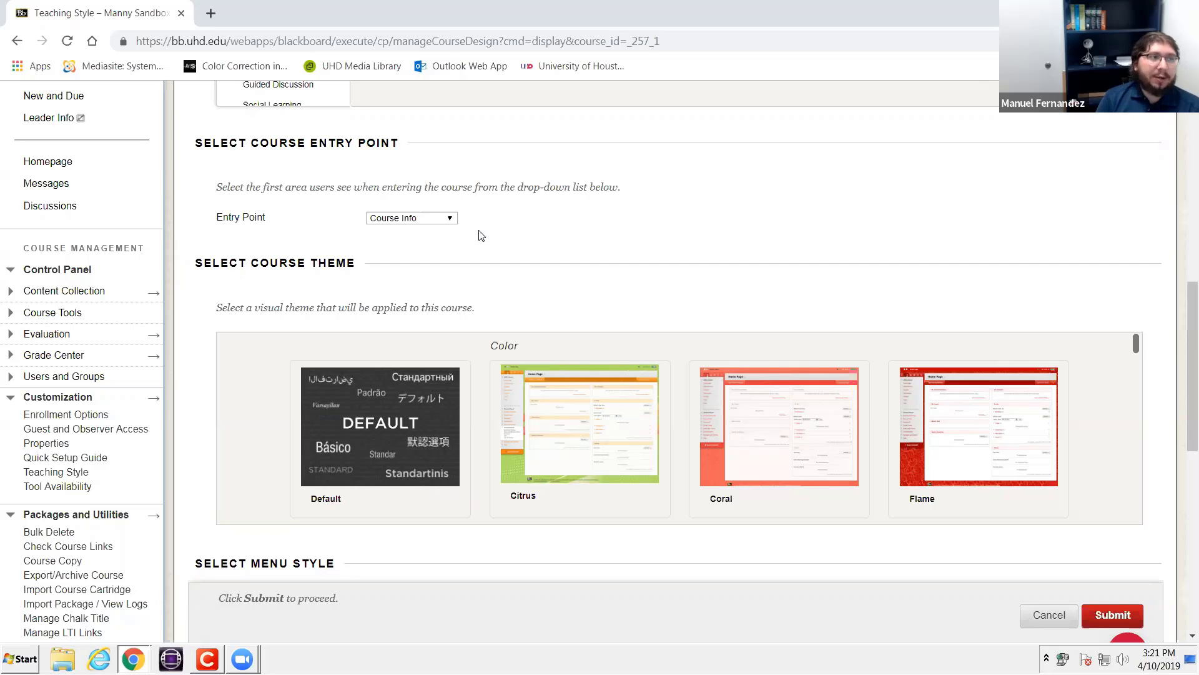
# Set the course entry point to My Grades and submit the change
pyautogui.scroll(-1, 480, 236)
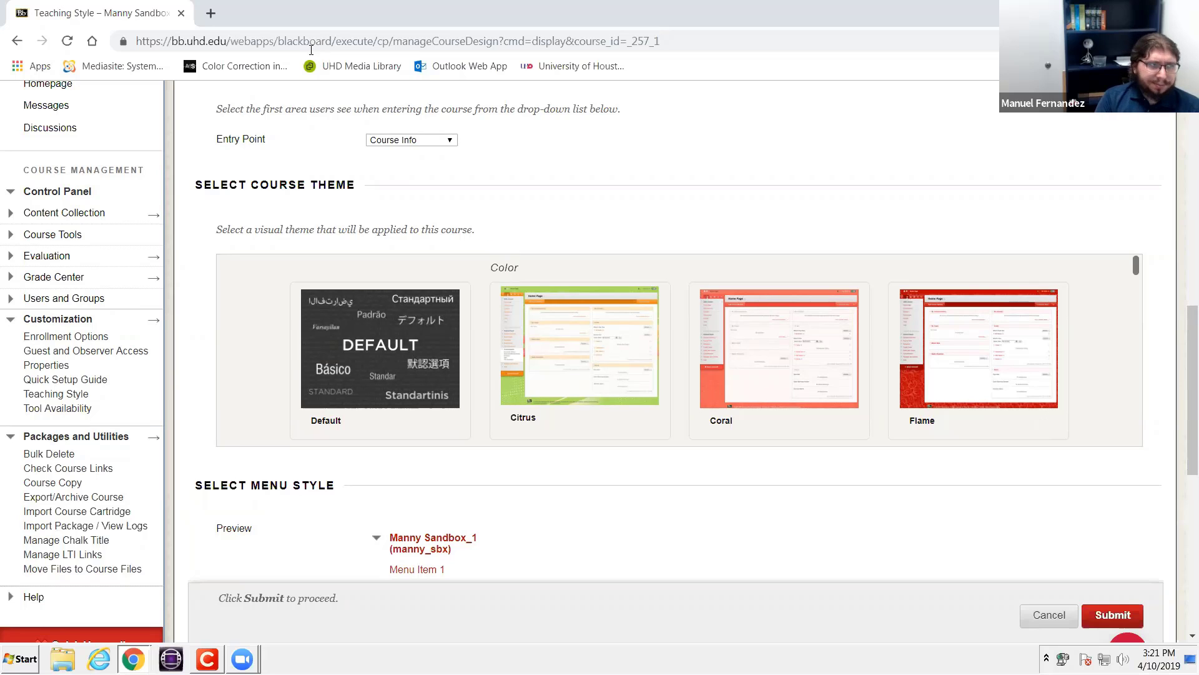
pyautogui.click(396, 144)
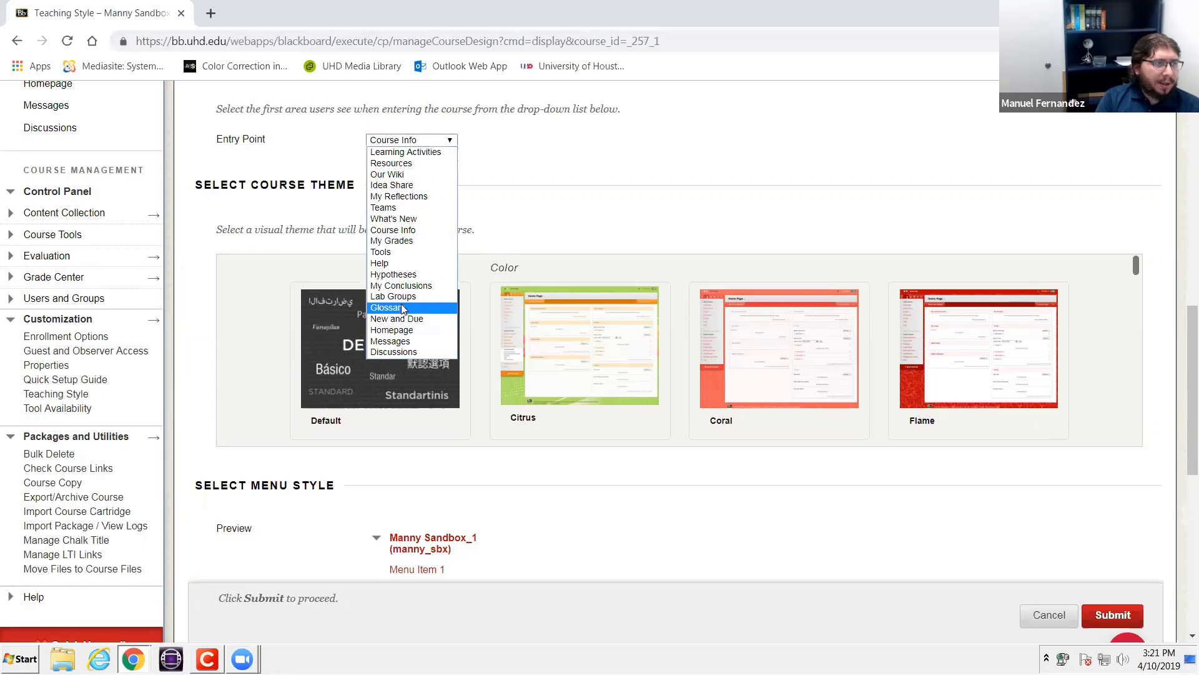
pyautogui.click(392, 240)
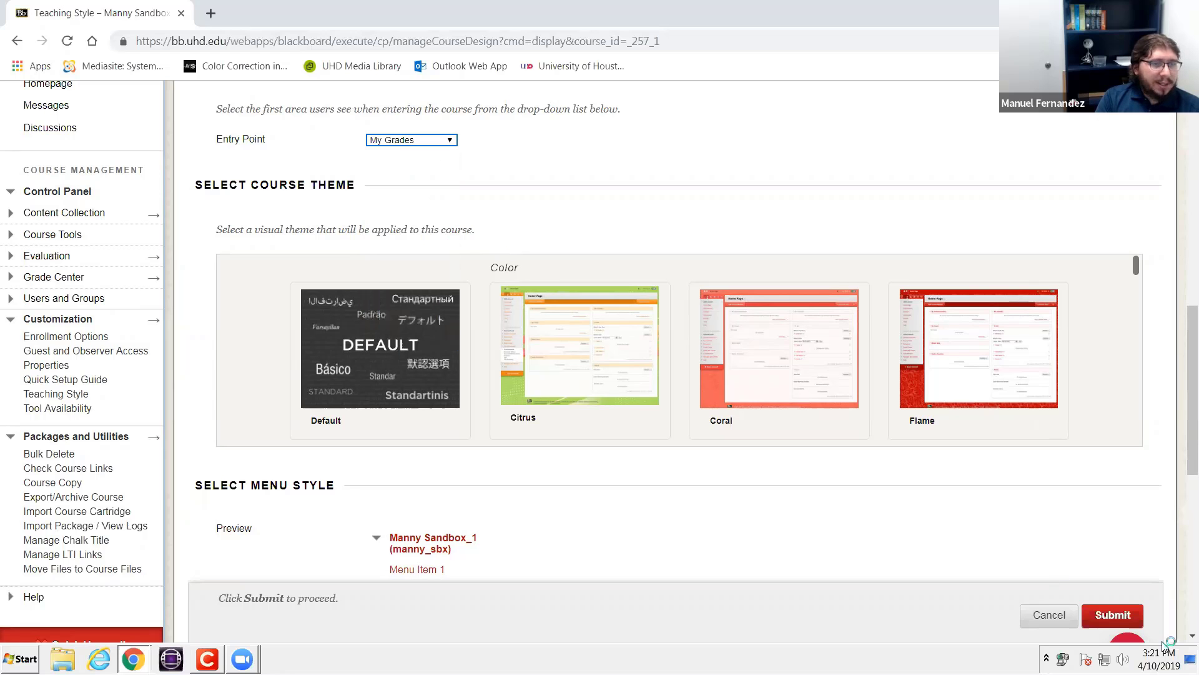
pyautogui.click(1126, 614)
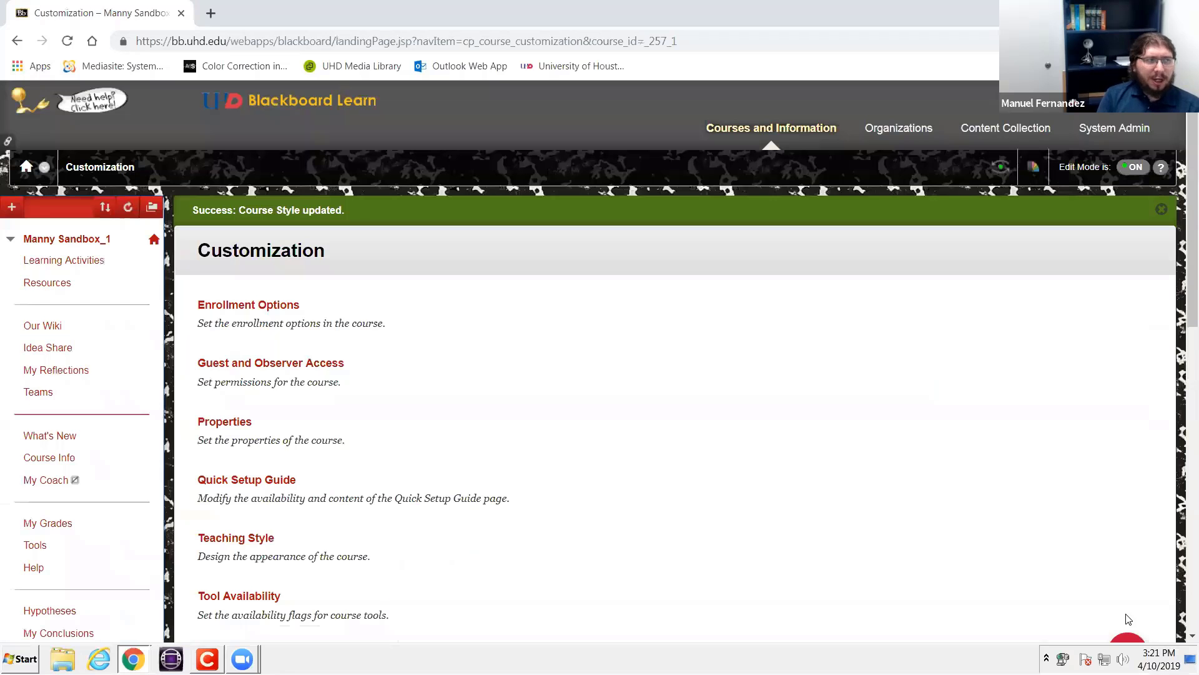
# Return to the Courses and Information page and reopen the sandbox course to check its entry point
pyautogui.scroll(-1, 560, 477)
pyautogui.scroll(1, 665, 252)
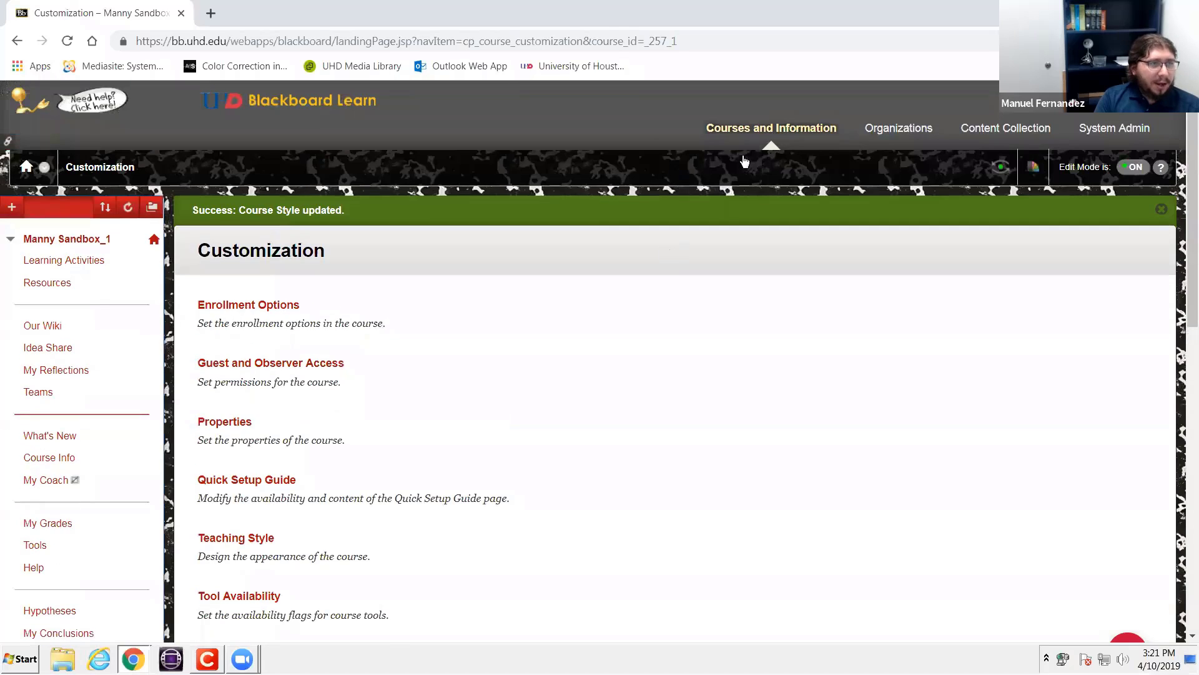
pyautogui.click(767, 134)
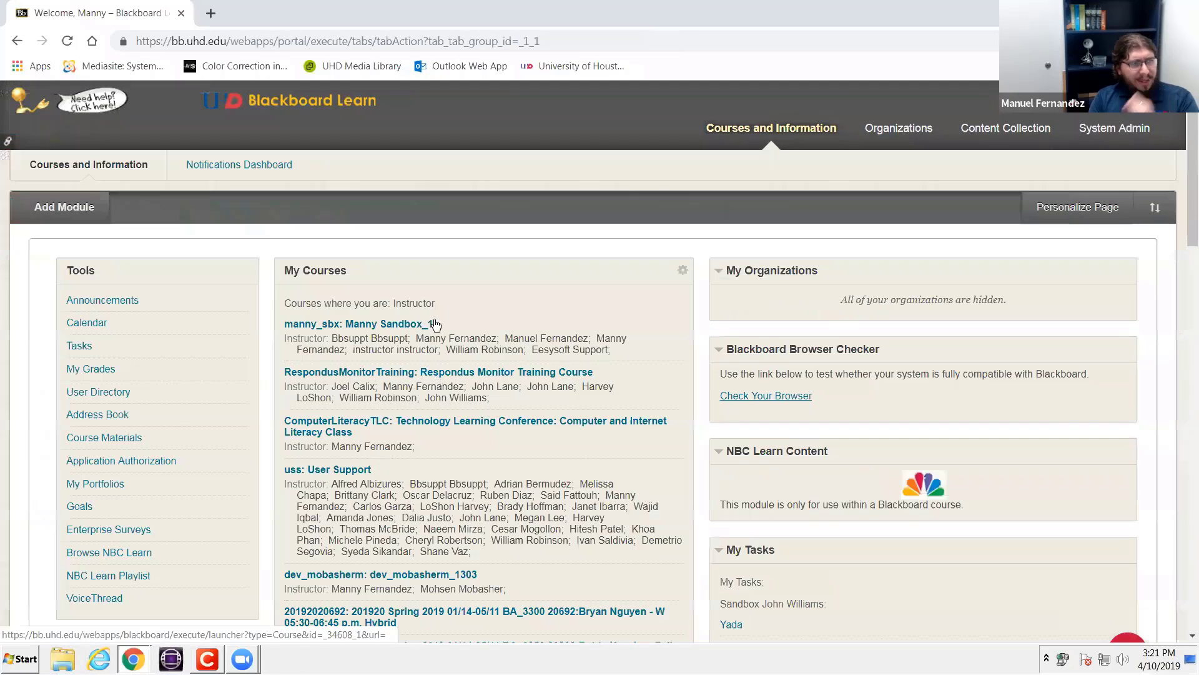
pyautogui.click(429, 324)
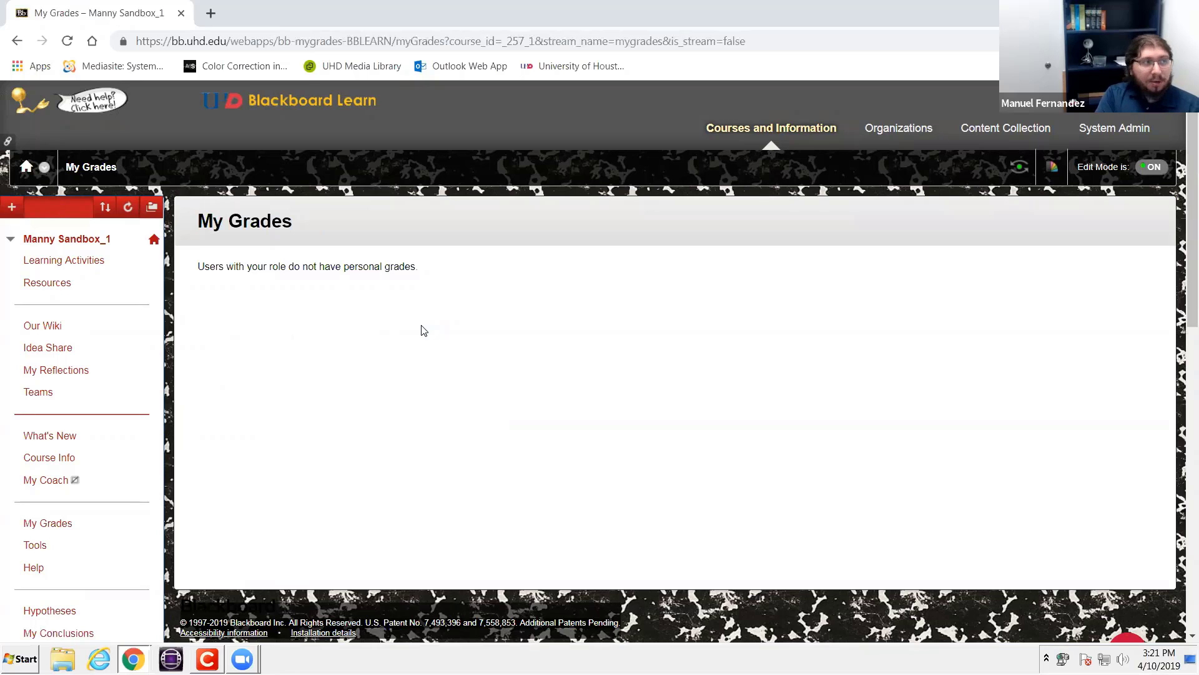
# View all My Grades items in Student Preview mode and exit the preview
pyautogui.click(1016, 172)
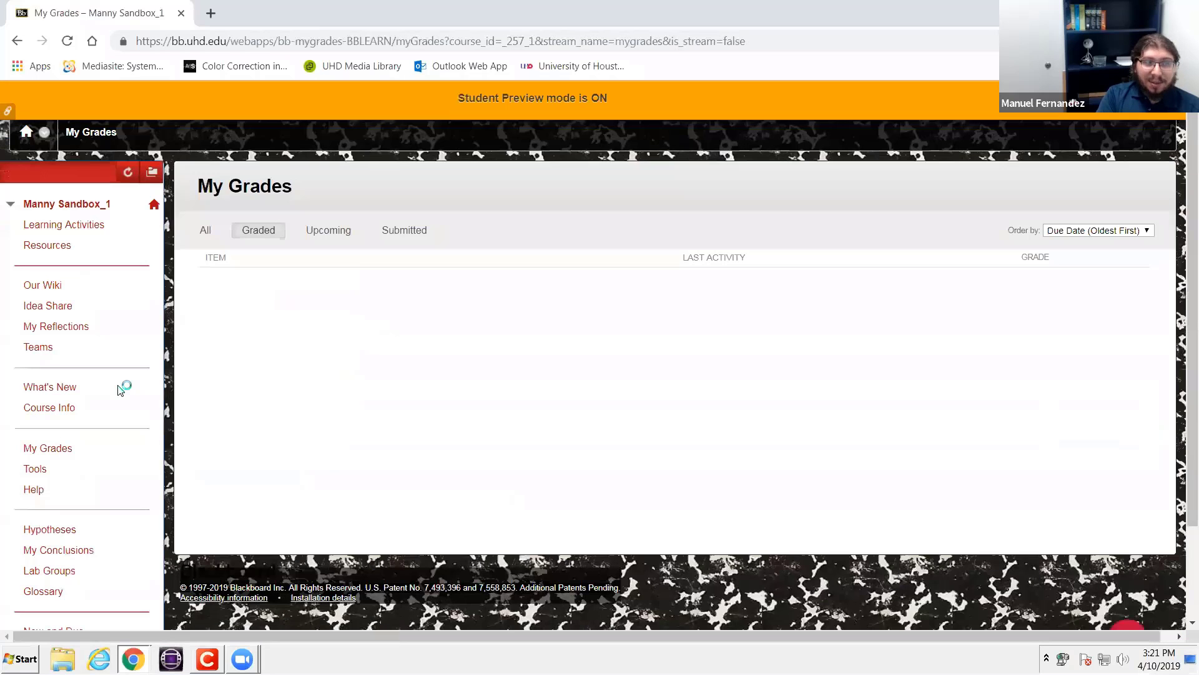
pyautogui.click(209, 235)
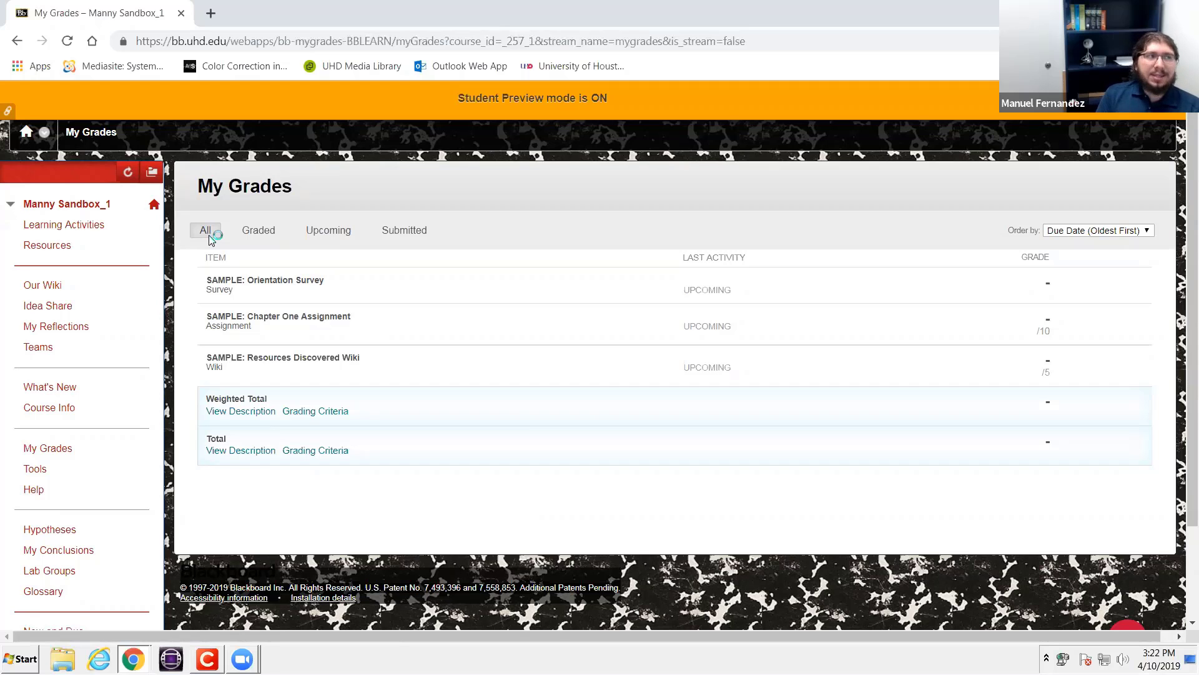
pyautogui.click(1129, 120)
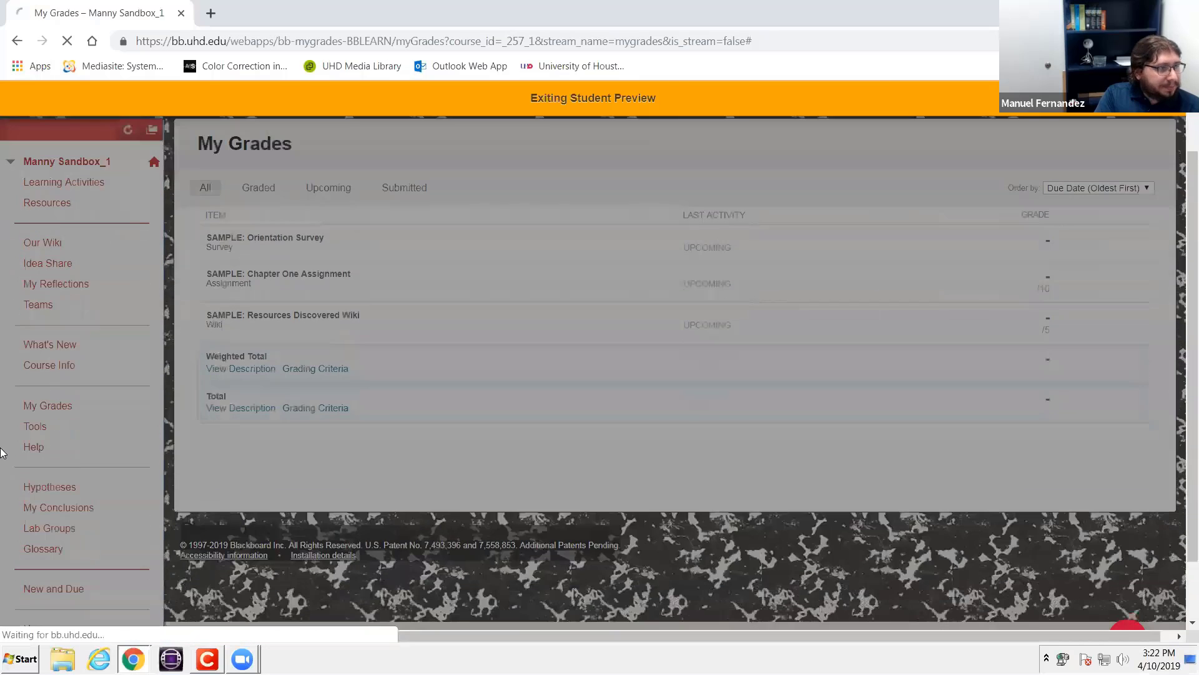